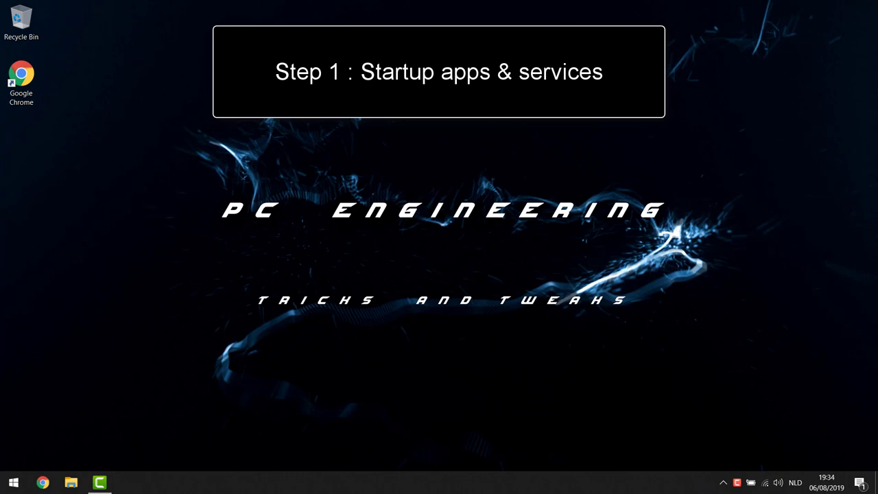
# - Search Windows for "startup", open the Startup Apps settings and review the list of apps
pyautogui.click(19, 485)
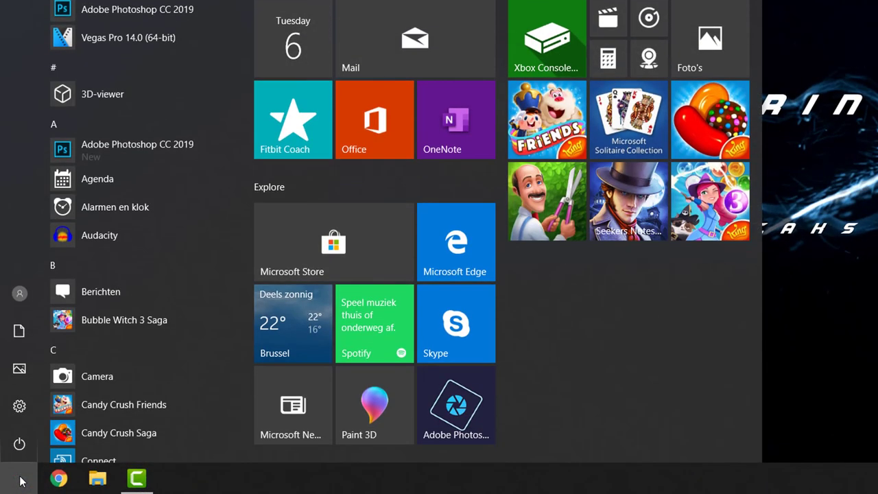
pyautogui.write('startup')
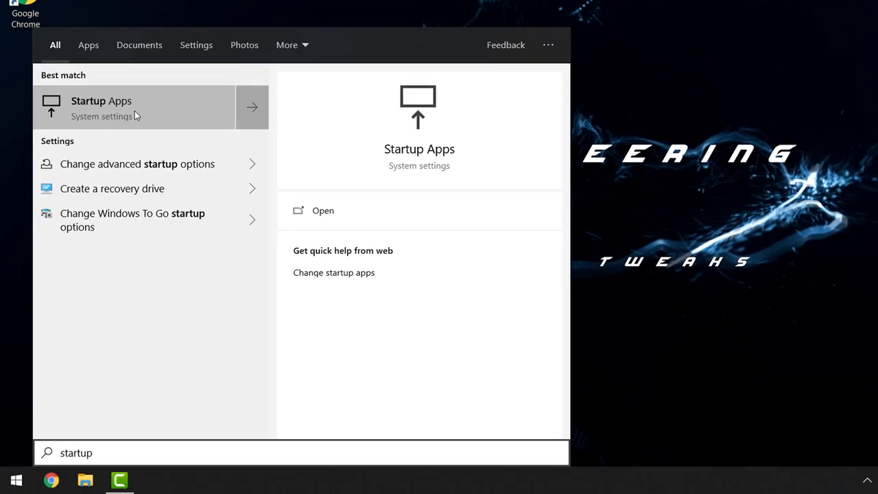
pyautogui.click(134, 111)
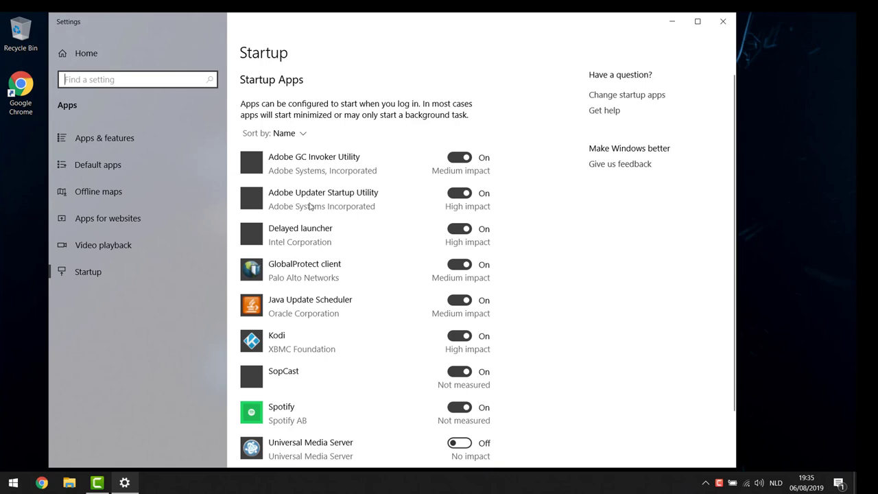
pyautogui.scroll(-2, 316, 227)
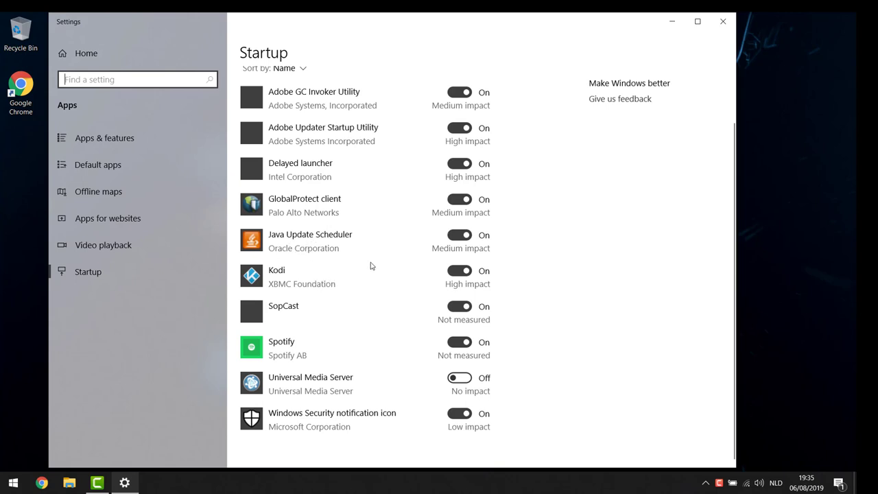
pyautogui.scroll(2, 465, 216)
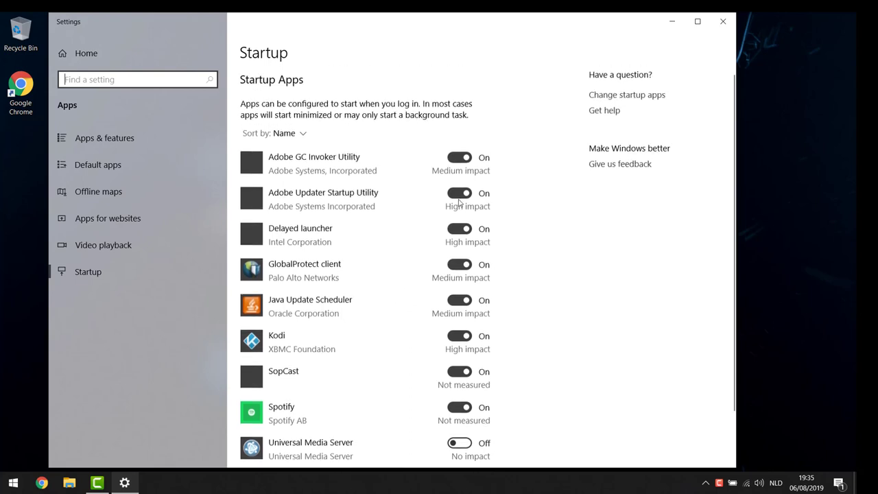
# - Turn off startup for Adobe GC Invoker Utility, Adobe Updater Startup Utility, Delayed launcher, GlobalProtect client and Java Update Scheduler
pyautogui.click(458, 156)
pyautogui.click(459, 192)
pyautogui.click(453, 228)
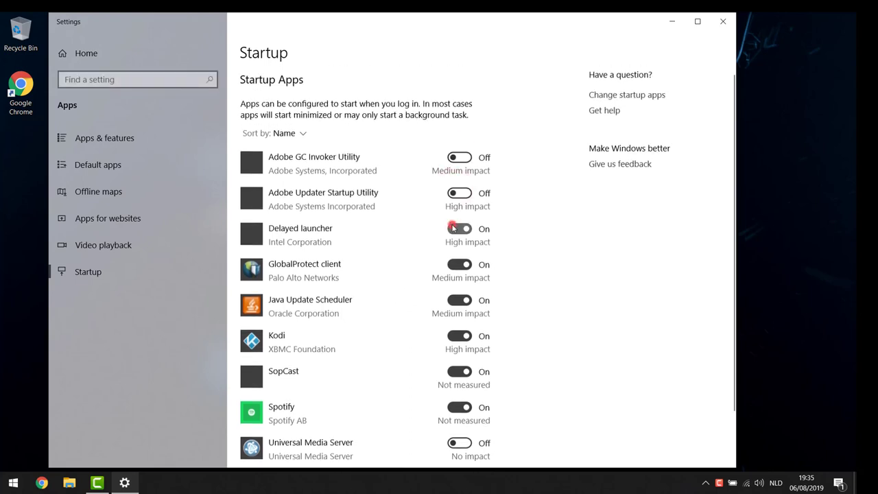
pyautogui.click(457, 264)
pyautogui.click(457, 300)
# - Turn off startup for Kodi, SopCast, Spotify and the Windows Security notification icon
pyautogui.click(458, 335)
pyautogui.click(458, 371)
pyautogui.click(458, 408)
pyautogui.scroll(-2, 456, 412)
pyautogui.click(456, 415)
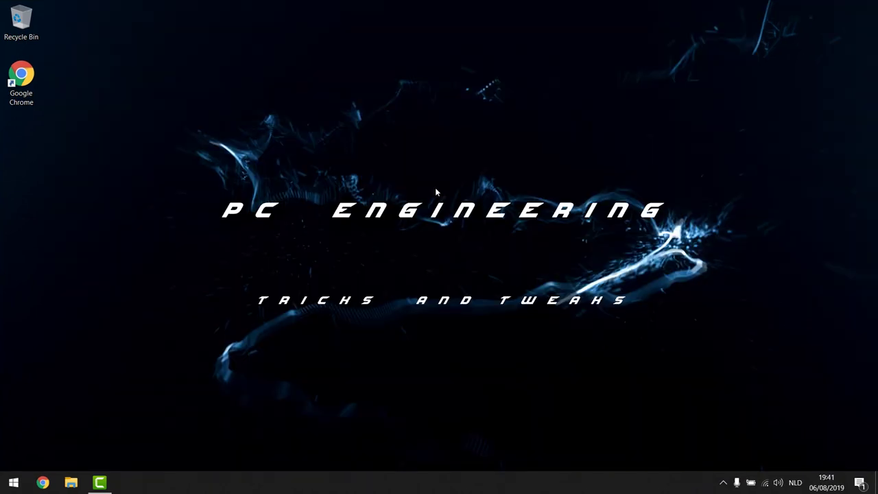
# - Open System Configuration by searching for "msconfig" and hide all Microsoft services in its services list
pyautogui.click(19, 480)
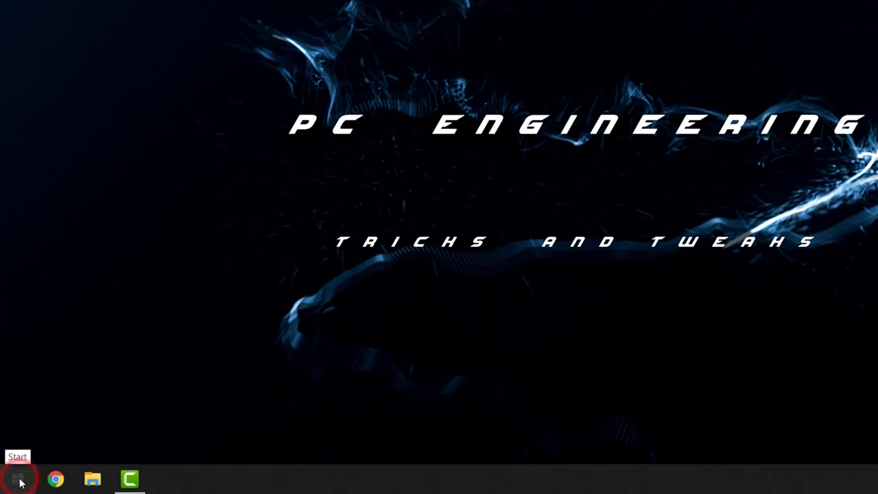
pyautogui.write('msconfig')
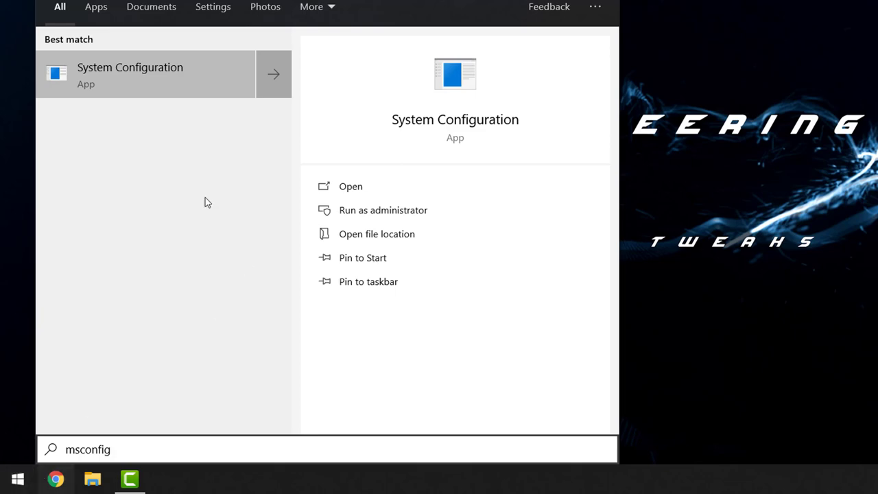
pyautogui.click(128, 79)
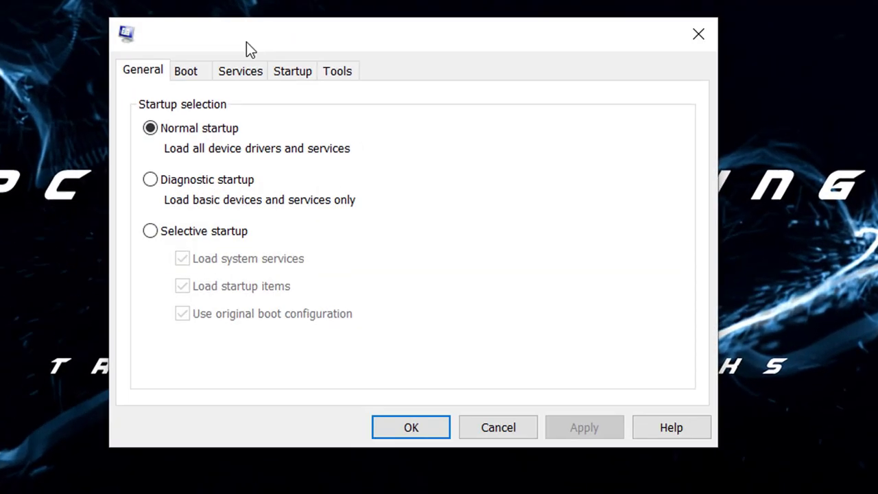
pyautogui.click(230, 72)
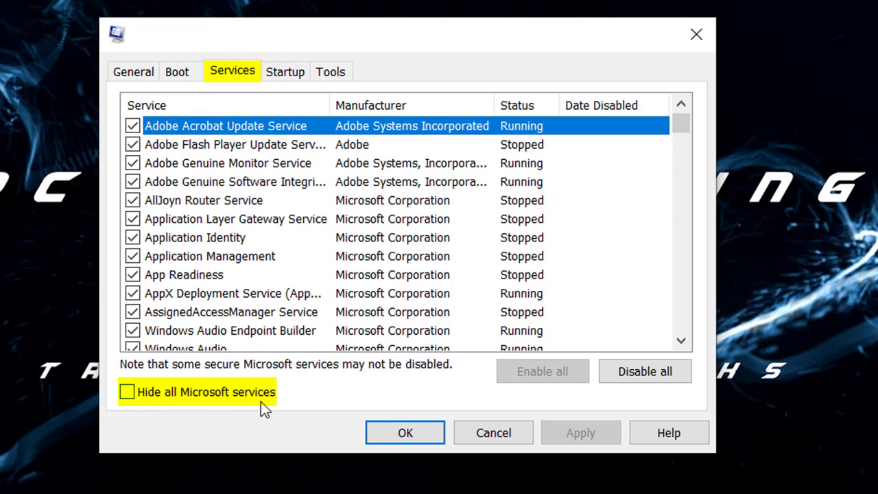
pyautogui.click(128, 392)
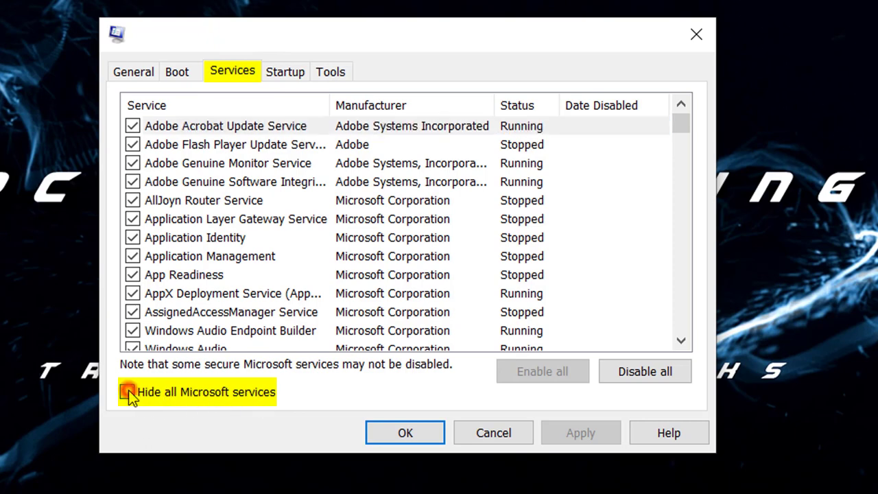
pyautogui.moveTo(687, 141); pyautogui.dragTo(678, 114)
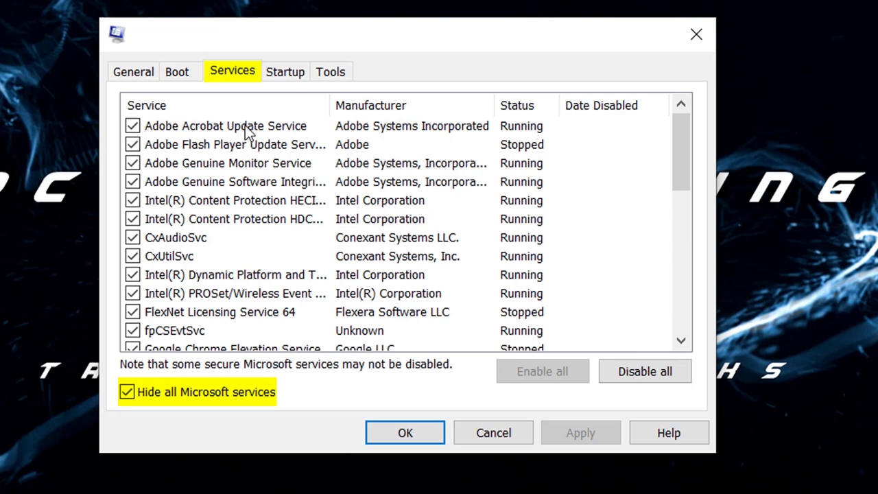
# - Disable the Adobe Acrobat Update, Adobe Flash Player Update, Adobe Genuine Monitor and Adobe Genuine Software Integrity services
pyautogui.click(133, 127)
pyautogui.click(132, 144)
pyautogui.click(133, 164)
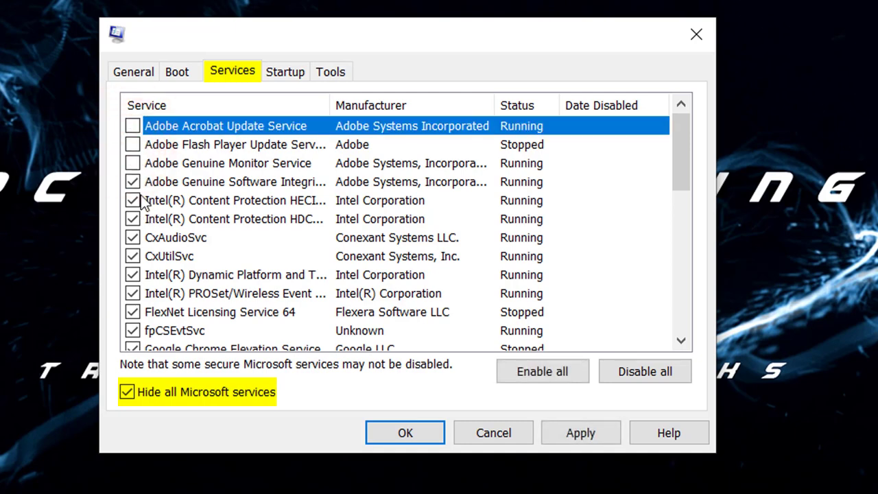
pyautogui.click(133, 183)
# - Disable the Google Chrome Elevation Service and both Google Update services
pyautogui.scroll(-2, 198, 205)
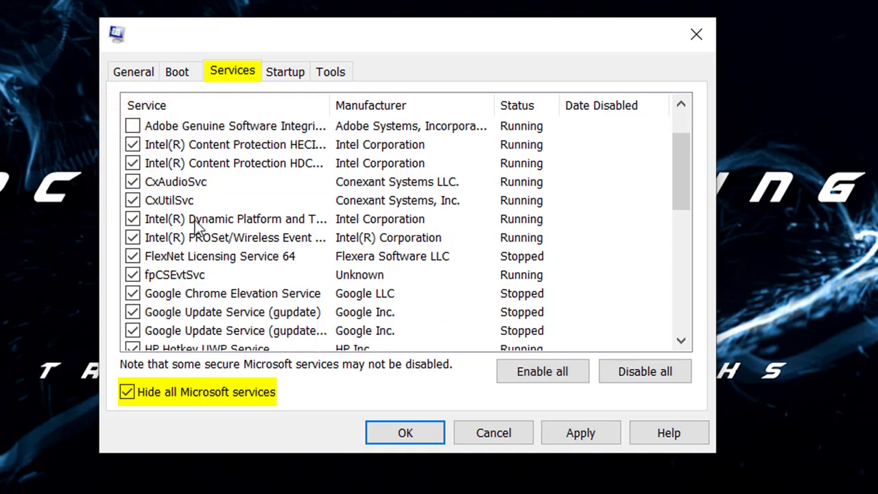
pyautogui.click(136, 238)
pyautogui.click(132, 256)
pyautogui.click(132, 274)
# - Disable the SAMSUNG Mobile Connectivity Service and TeamViewer 14, and save the service configuration
pyautogui.scroll(-2, 206, 267)
pyautogui.scroll(-4, 206, 268)
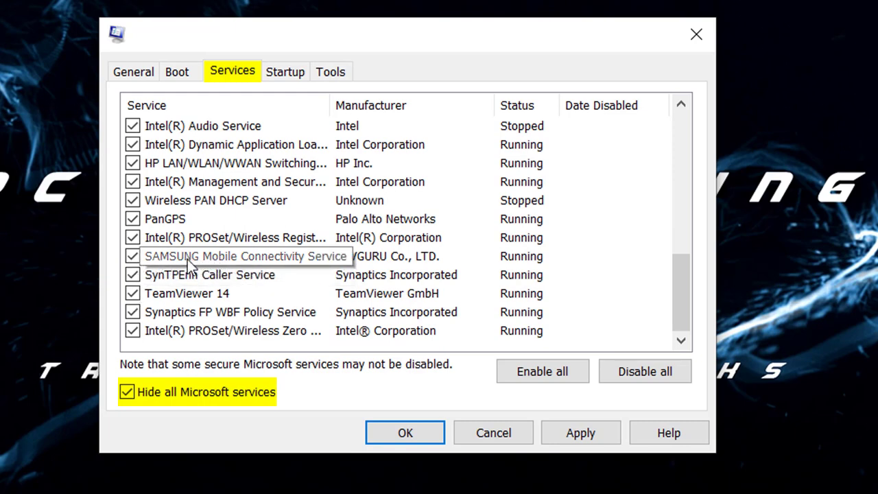
pyautogui.click(133, 256)
pyautogui.click(132, 294)
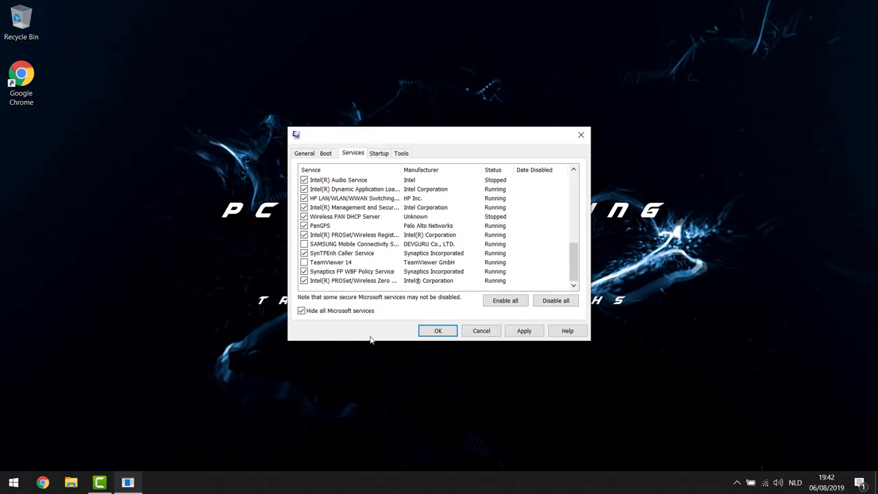
pyautogui.click(444, 409)
pyautogui.click(439, 330)
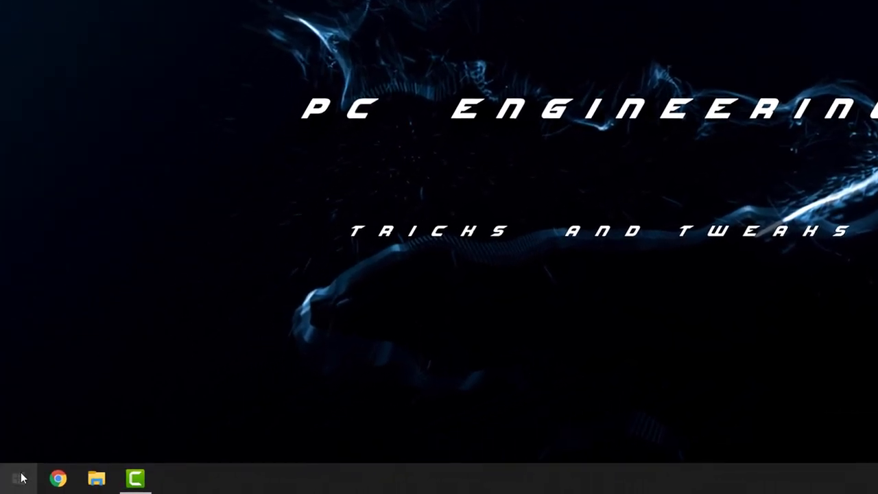
# - Open the user's temporary files folder by searching for %temp%
pyautogui.click(19, 479)
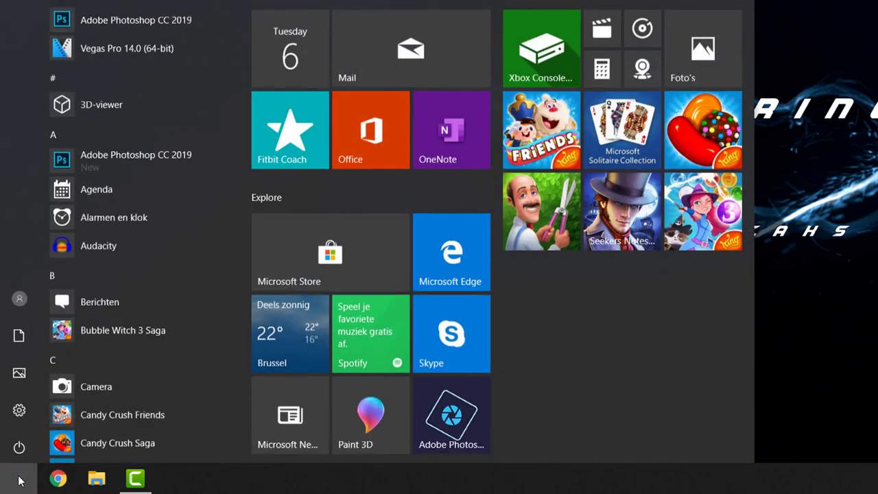
pyautogui.write('%temp')
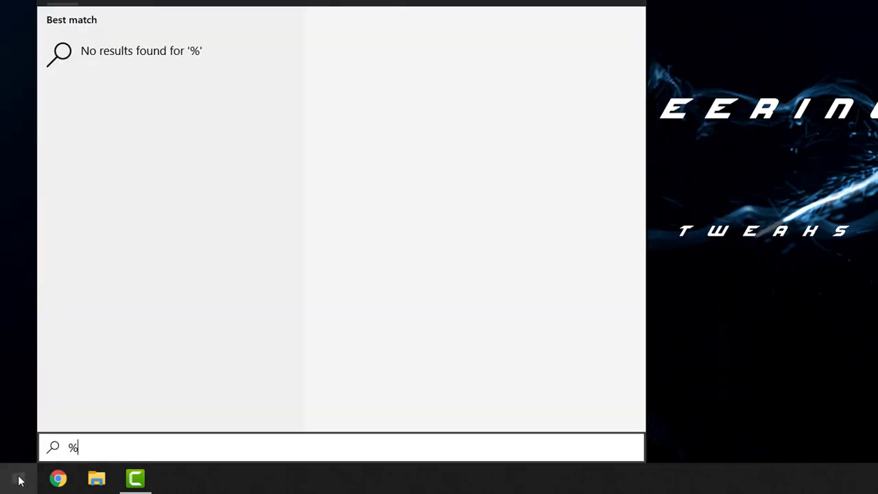
pyautogui.write('%')
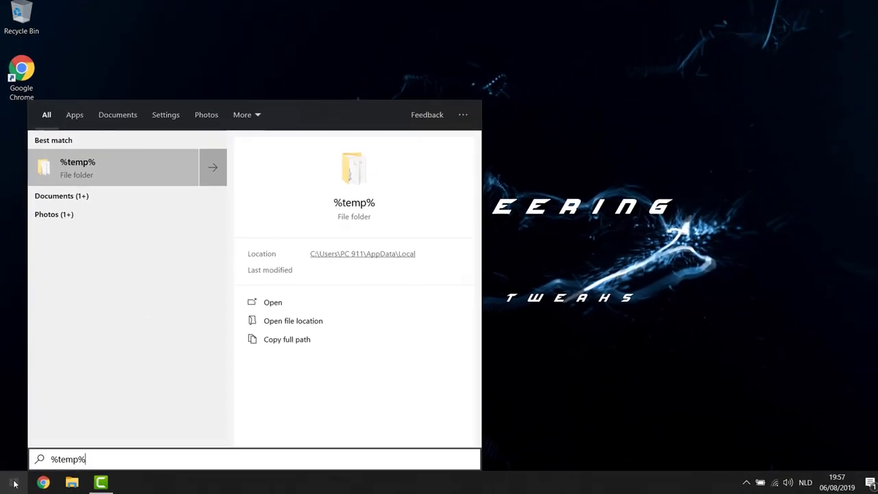
pyautogui.press('Return')
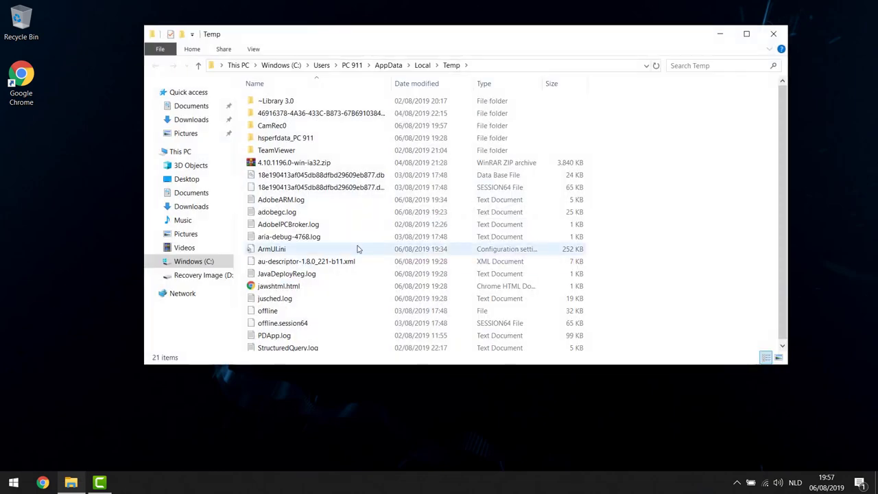
# - Delete all items in the user Temp folder, skipping all those in use and granting administrator permission for protected ones
pyautogui.click(329, 163)
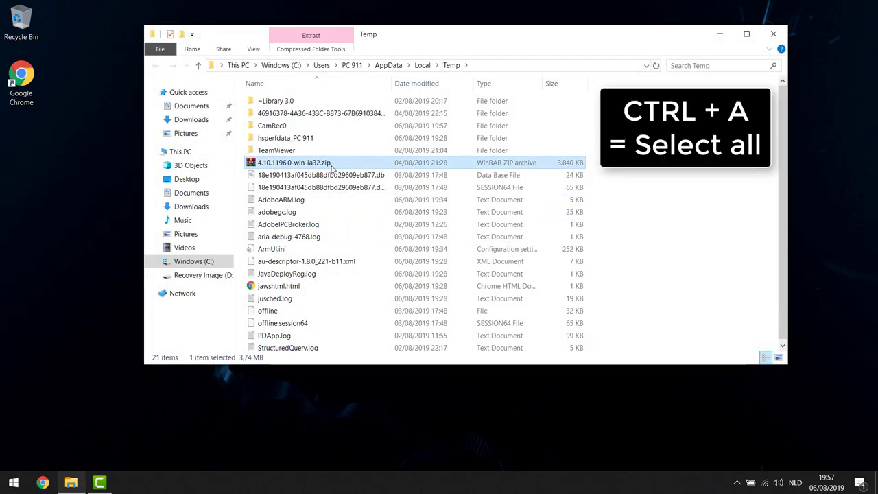
pyautogui.hotkey('ctrl', 'a')
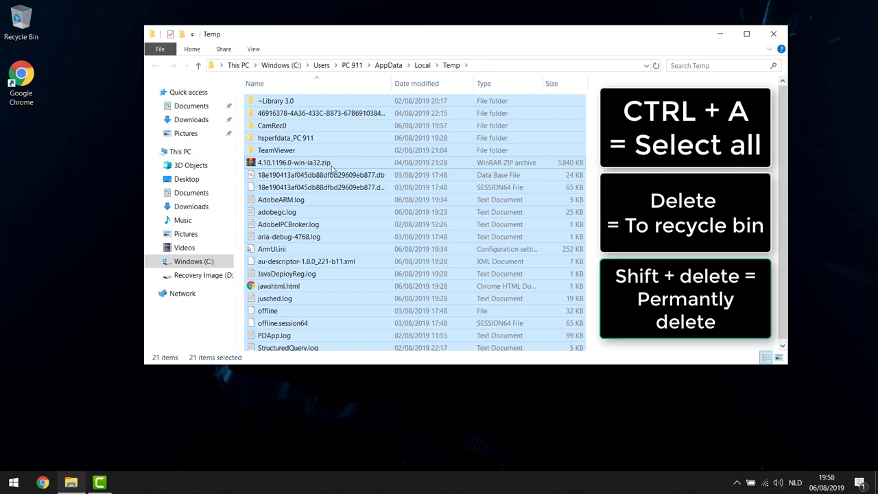
pyautogui.hotkey('shift', 'Delete')
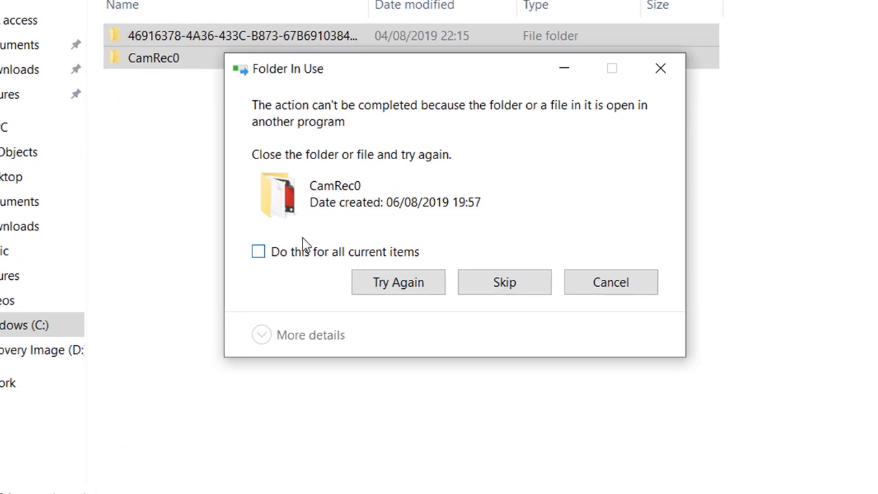
pyautogui.click(257, 252)
pyautogui.click(492, 282)
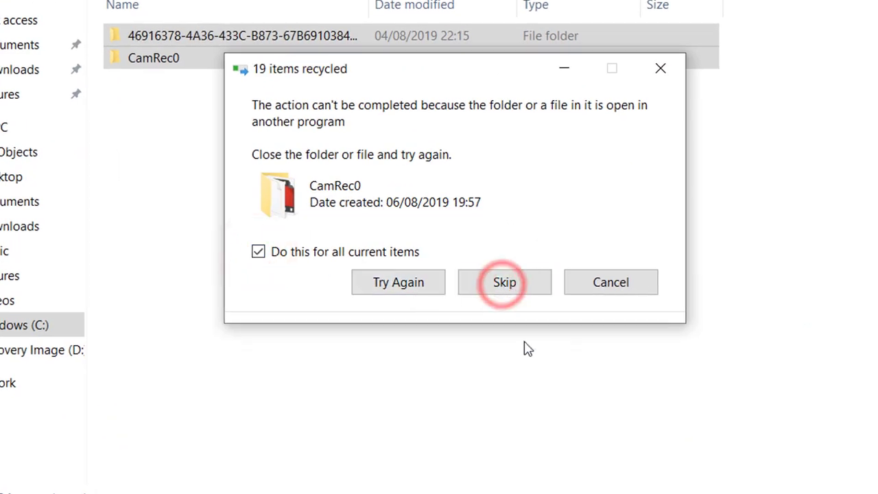
pyautogui.click(380, 237)
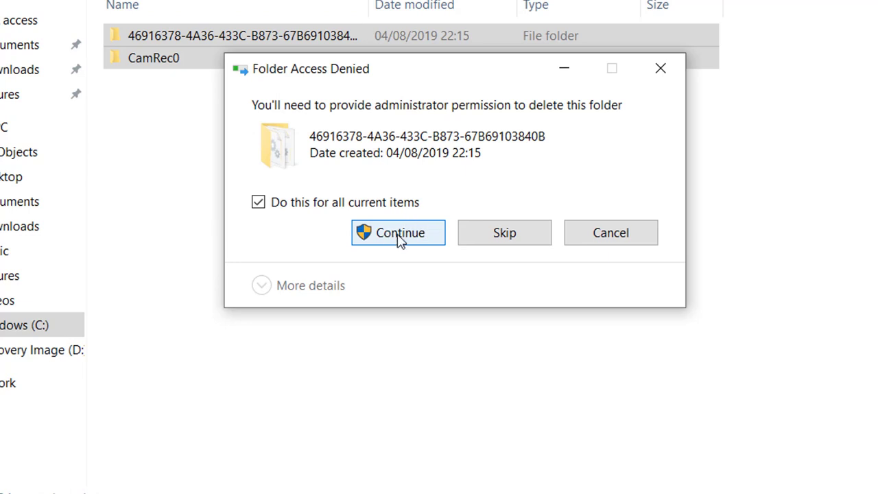
pyautogui.click(399, 237)
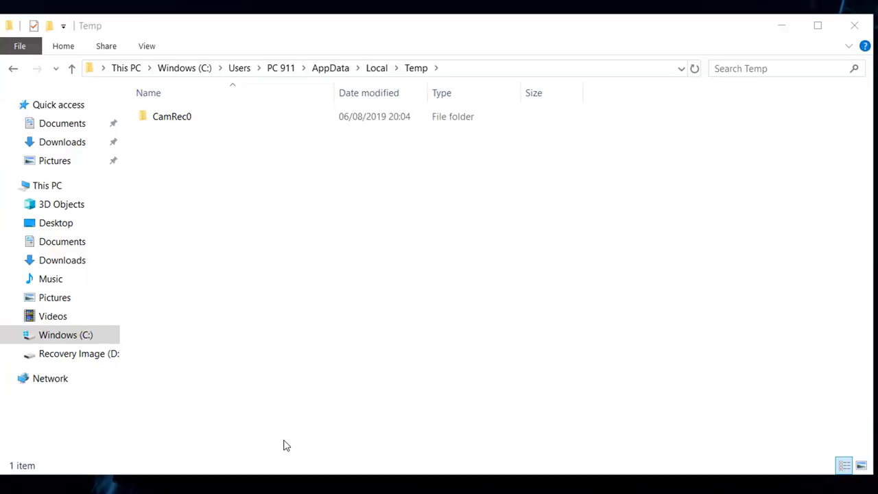
# - Go to the Temp folder inside the Windows folder on drive C:
pyautogui.click(67, 336)
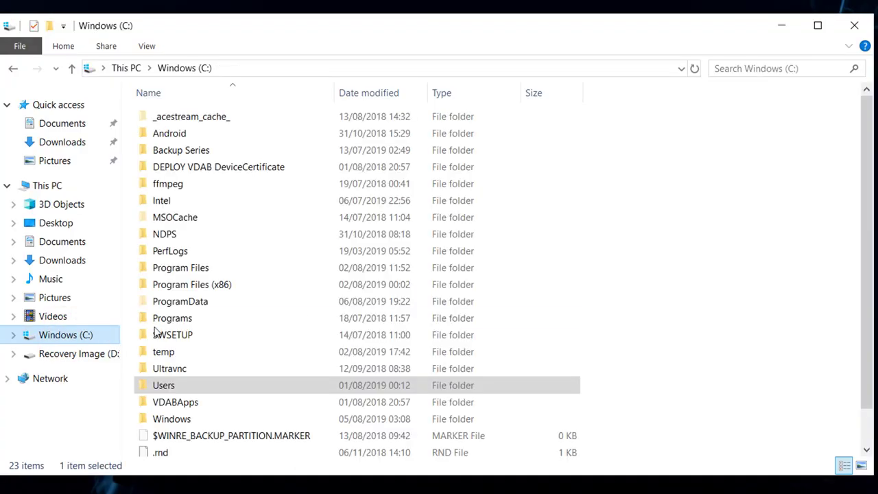
pyautogui.scroll(-1, 171, 374)
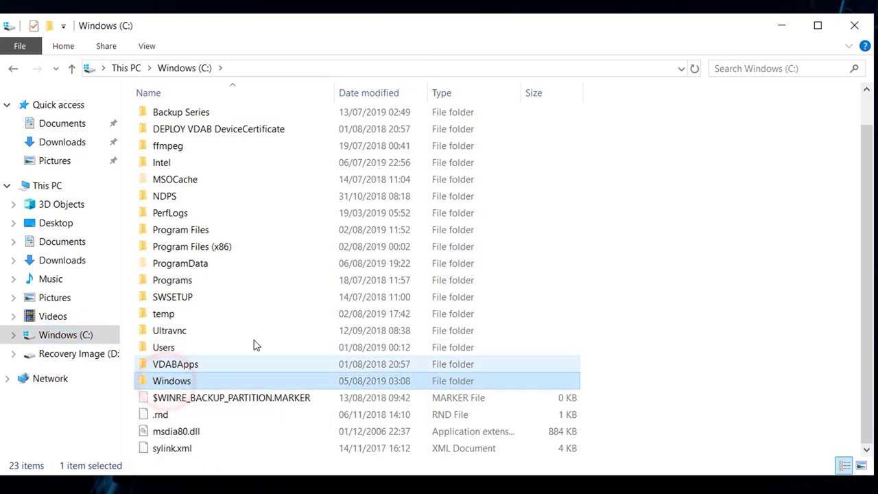
pyautogui.doubleClick(189, 383)
pyautogui.scroll(-15, 198, 377)
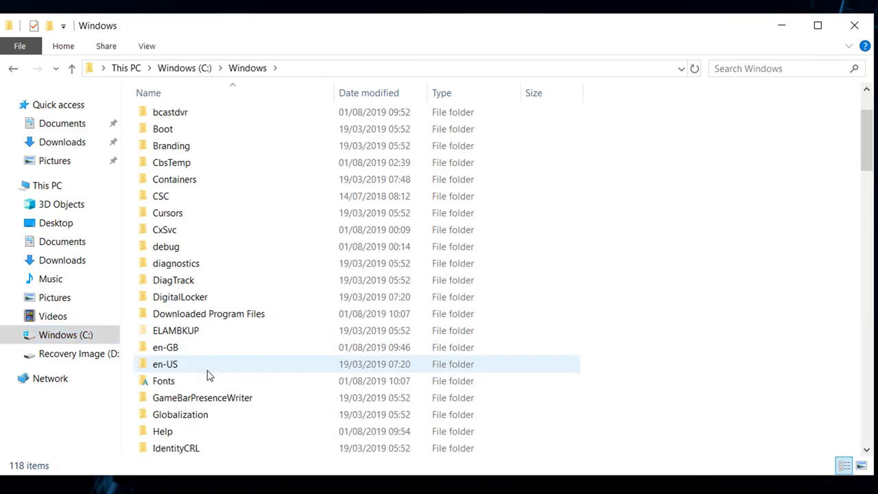
pyautogui.scroll(-8, 204, 380)
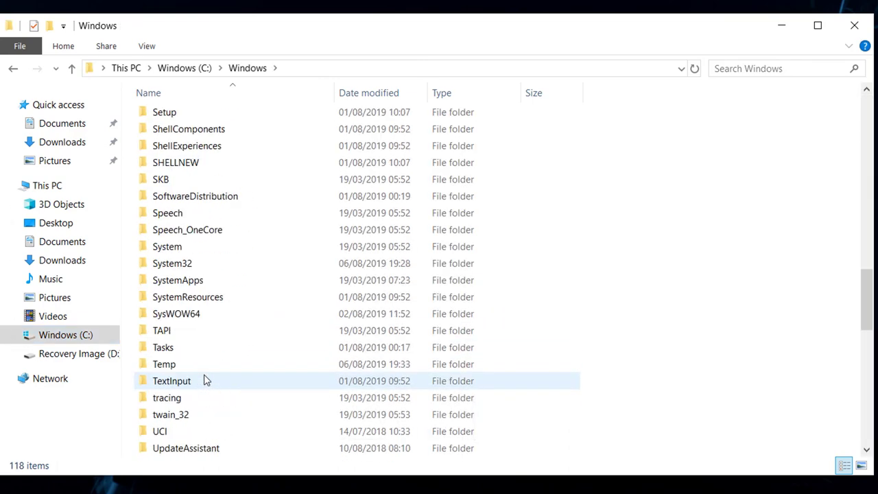
pyautogui.doubleClick(165, 165)
# - Delete all items in the Windows Temp folder, skipping all those that are in use
pyautogui.click(191, 203)
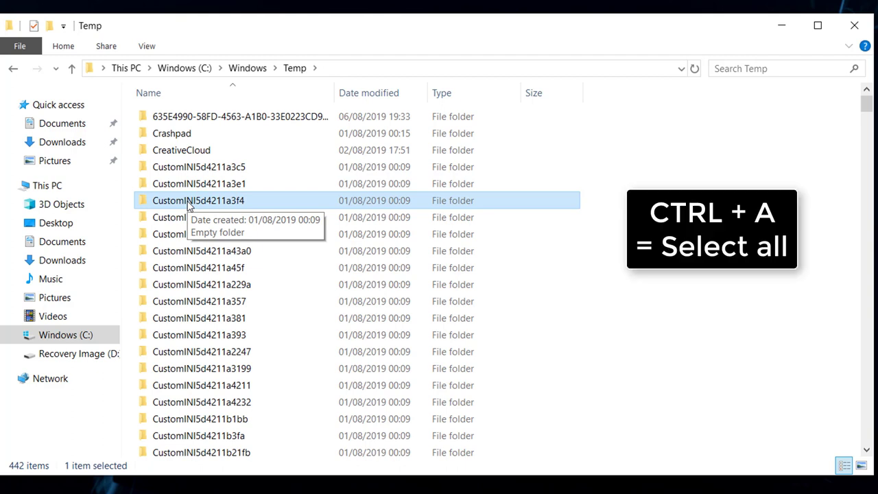
pyautogui.hotkey('ctrl', 'a')
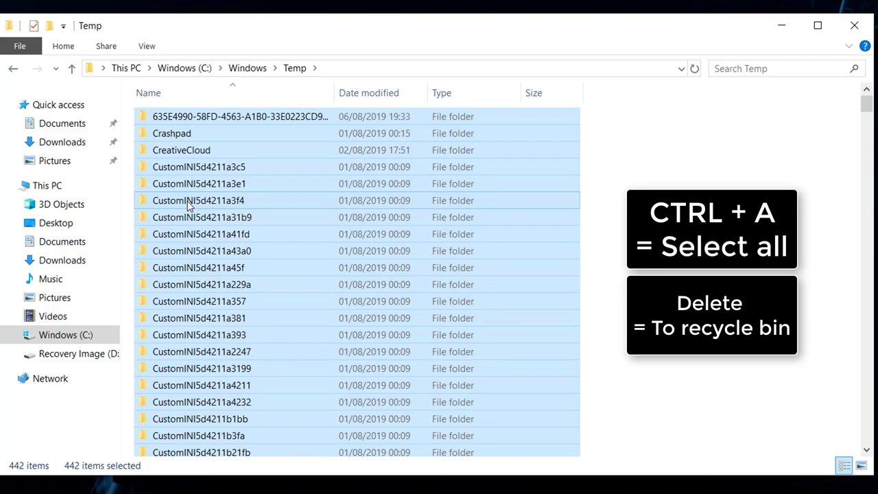
pyautogui.press('Delete')
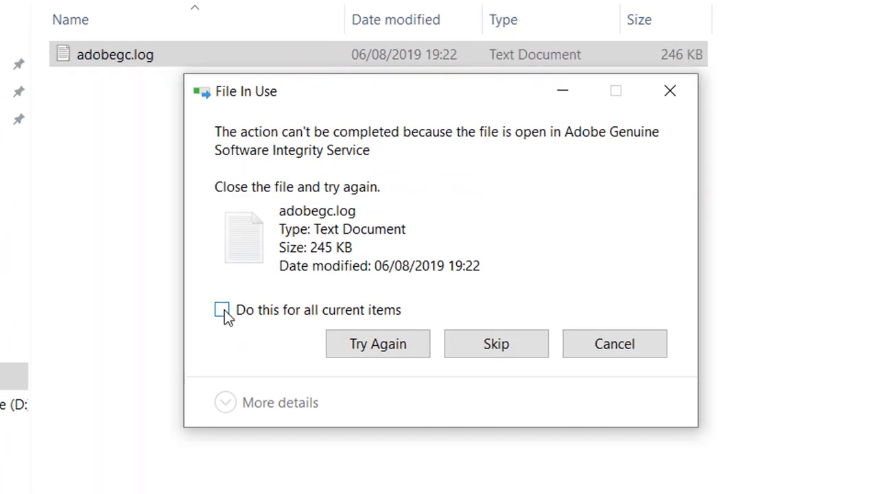
pyautogui.click(221, 310)
pyautogui.click(485, 348)
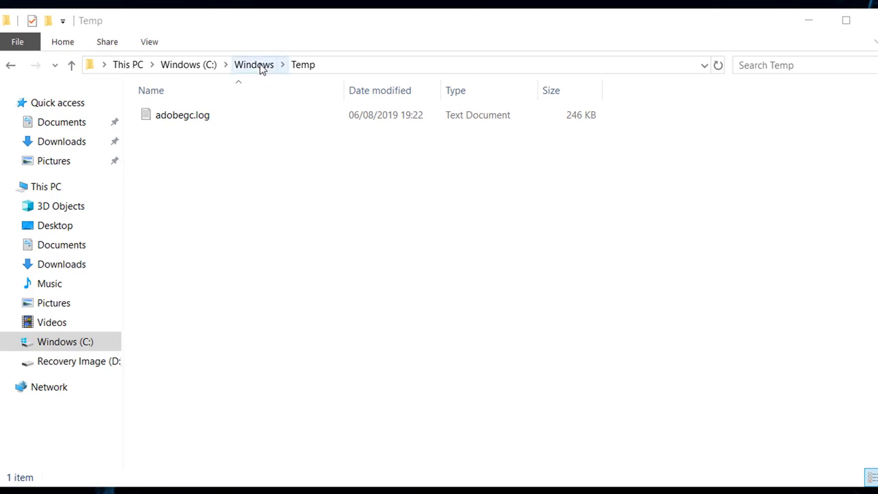
# - Go back to the Windows folder and open its Logs folder
pyautogui.click(255, 65)
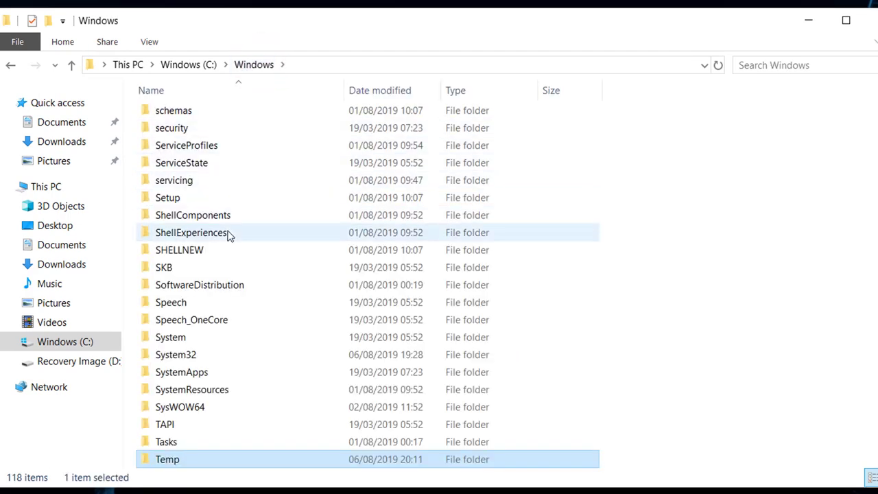
pyautogui.scroll(10, 221, 236)
pyautogui.click(170, 286)
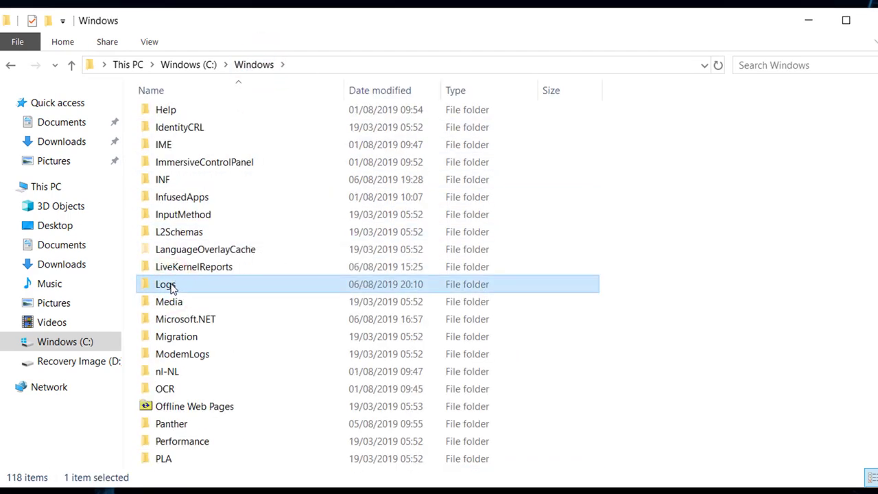
pyautogui.doubleClick(171, 287)
# - Delete all items in the Logs folder, granting administrator permission and skipping all those that require SYSTEM permission
pyautogui.click(218, 221)
pyautogui.hotkey('ctrl', 'a')
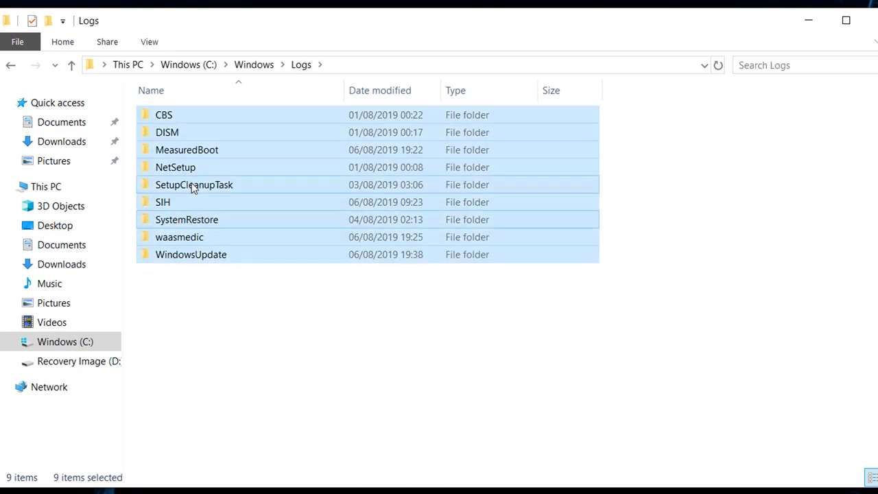
pyautogui.press('Delete')
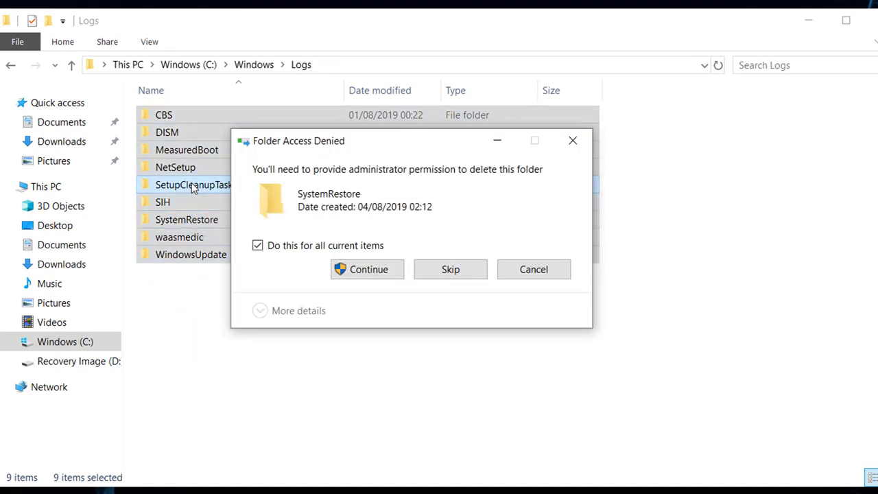
pyautogui.press('Return')
pyautogui.click(290, 273)
pyautogui.click(463, 302)
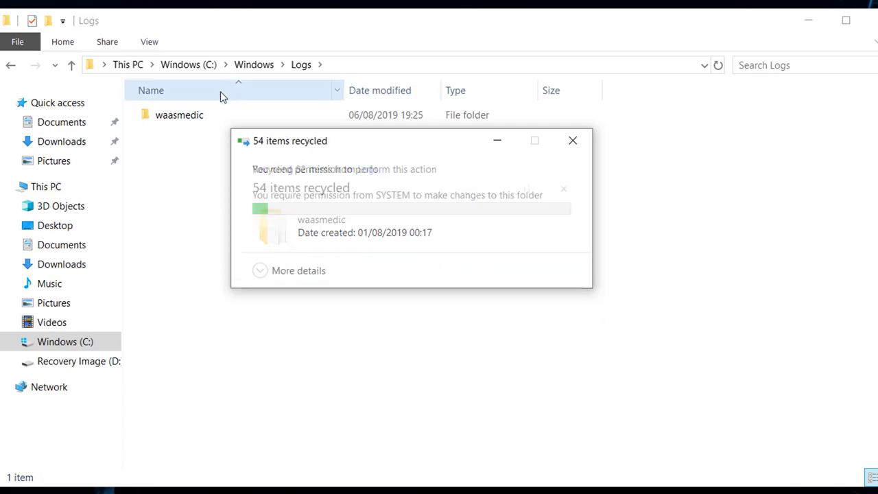
# - Open the Prefetch folder inside the Windows folder, granting permanent access to it
pyautogui.click(255, 66)
pyautogui.scroll(-3, 220, 294)
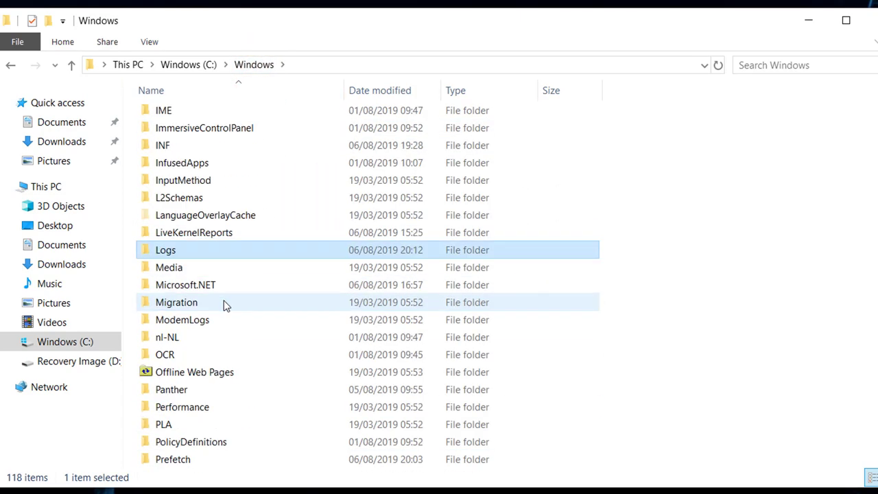
pyautogui.scroll(-3, 226, 304)
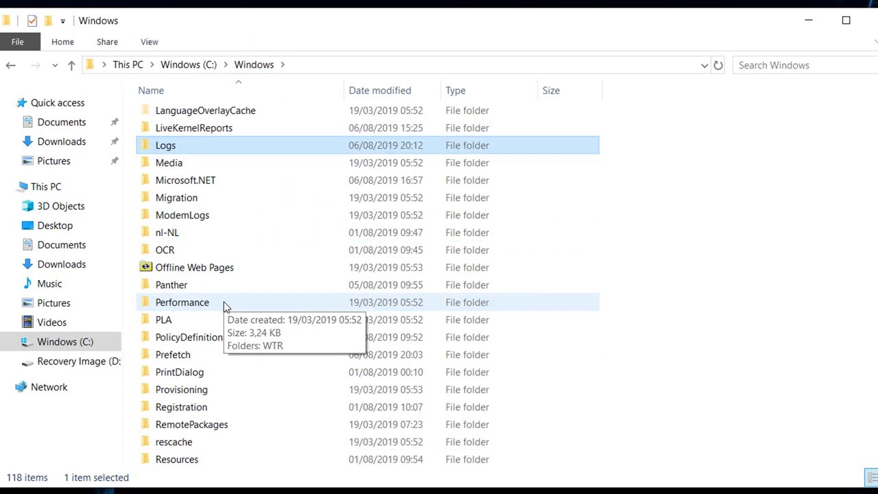
pyautogui.click(186, 360)
pyautogui.doubleClick(183, 354)
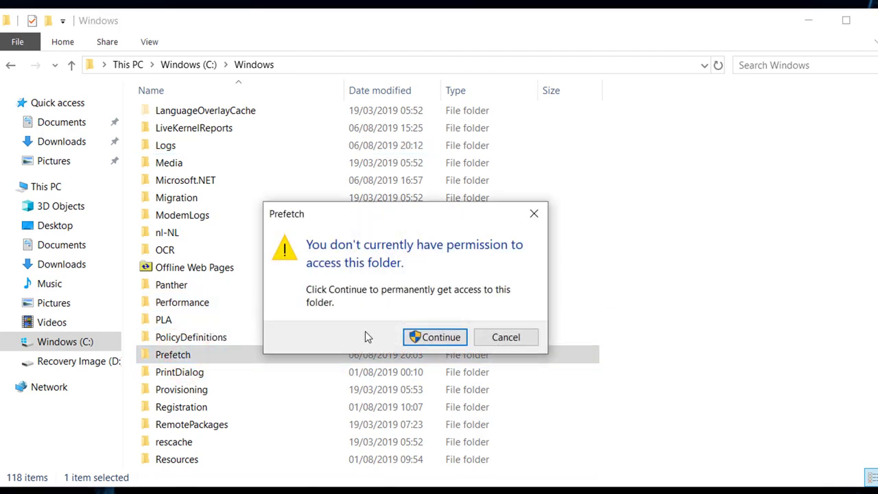
pyautogui.click(442, 339)
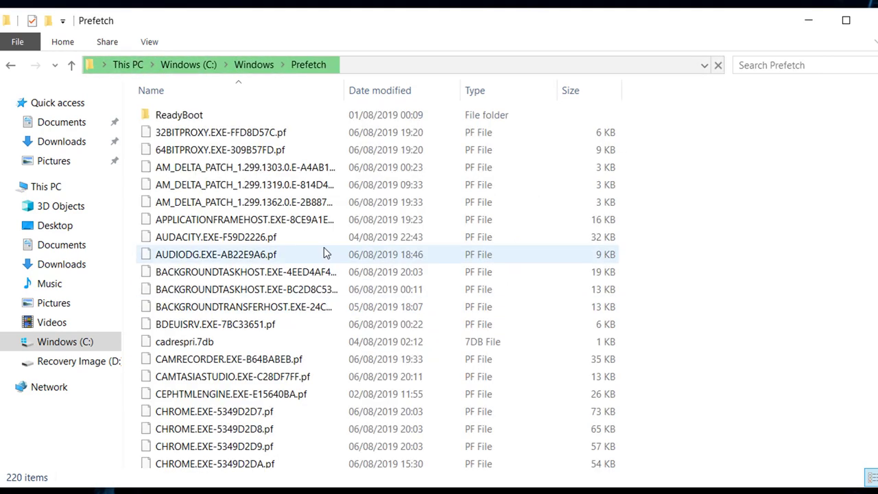
# - Permanently delete all items in the Prefetch folder, skipping all those that are in use
pyautogui.click(209, 220)
pyautogui.hotkey('ctrl', 'a')
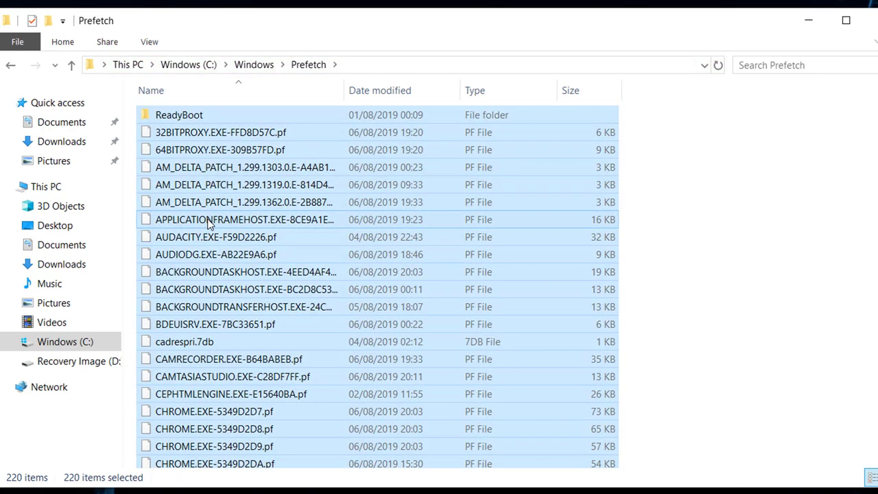
pyautogui.hotkey('shift', 'Delete')
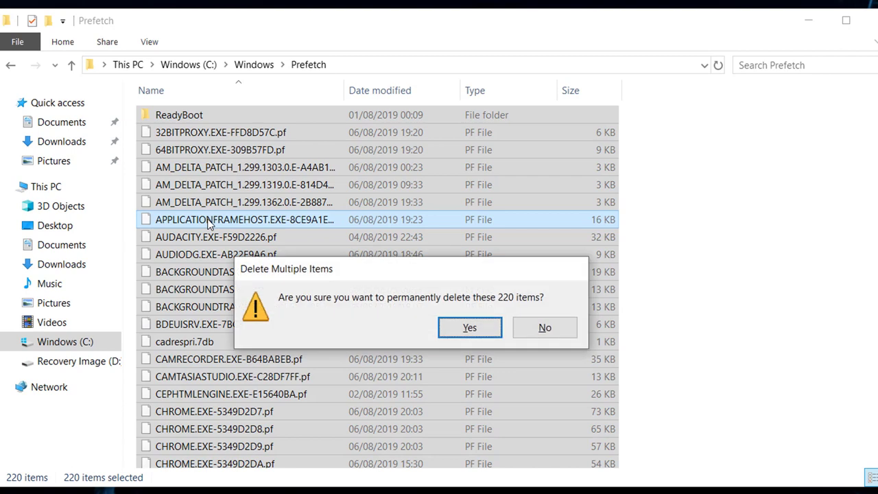
pyautogui.press('Return')
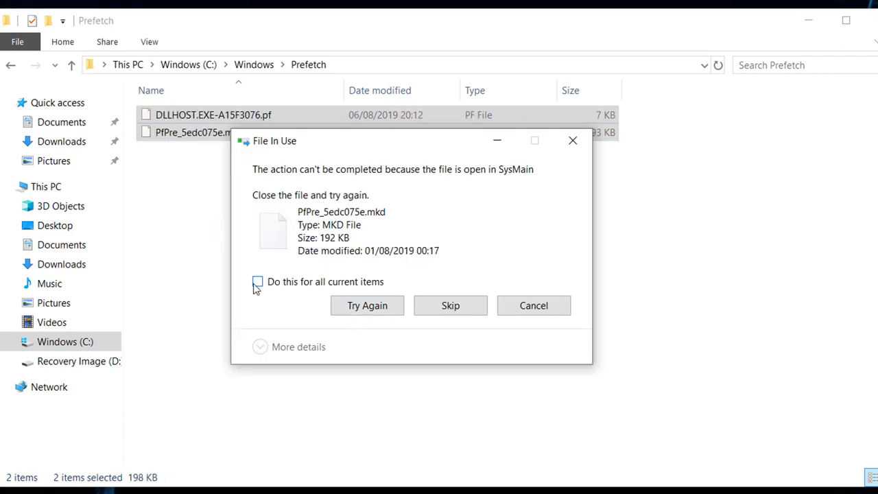
pyautogui.click(319, 284)
pyautogui.click(442, 308)
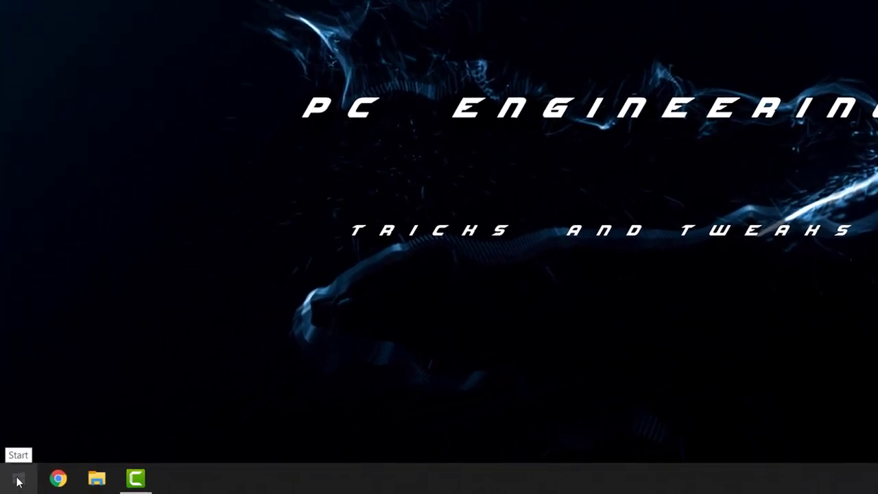
# - Search for "disk cleanup" and start Disk Cleanup for the Windows (C:) drive
pyautogui.click(19, 480)
pyautogui.write('disk cleanup')
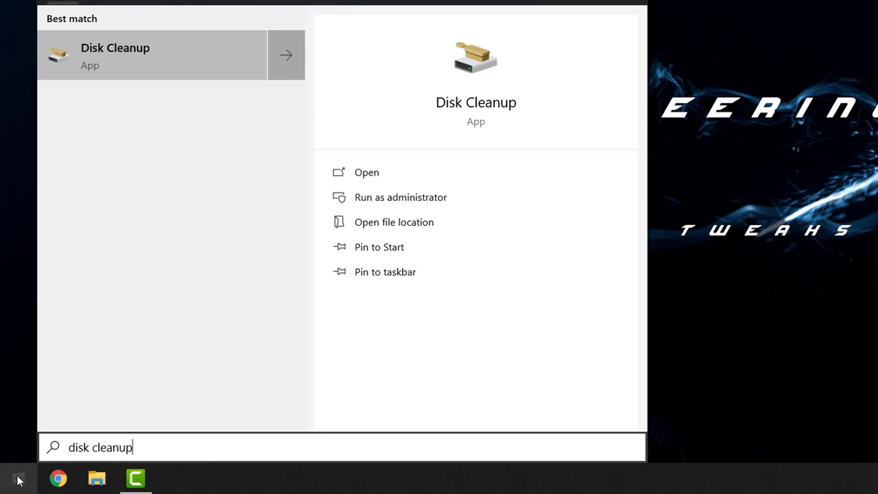
pyautogui.click(174, 57)
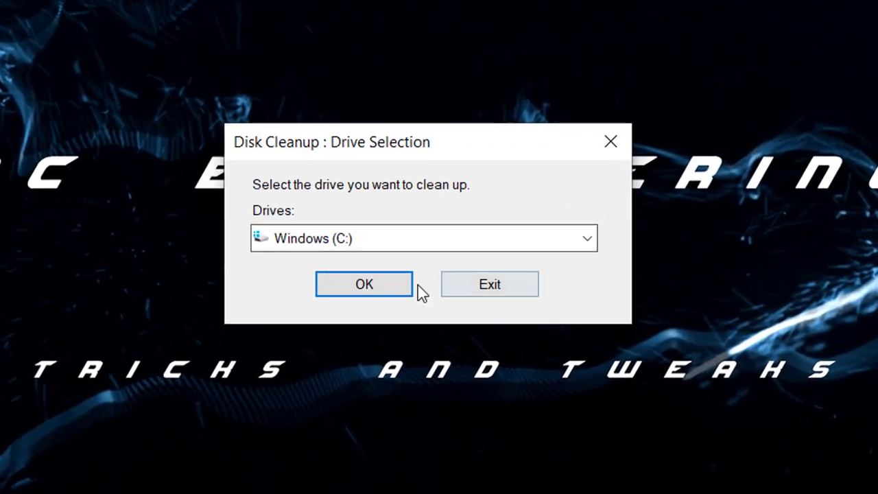
pyautogui.click(366, 287)
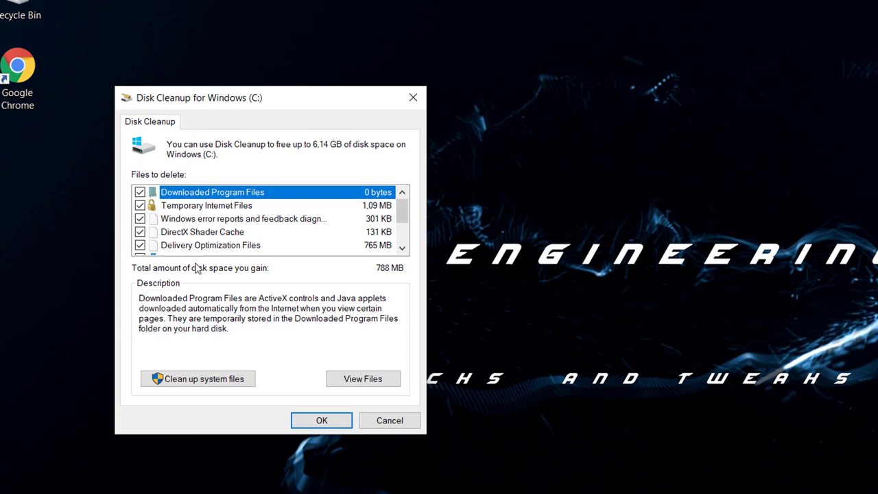
# - Include system files in the cleanup of drive C: and permanently delete the preselected file categories, leaving Downloads out
pyautogui.click(198, 379)
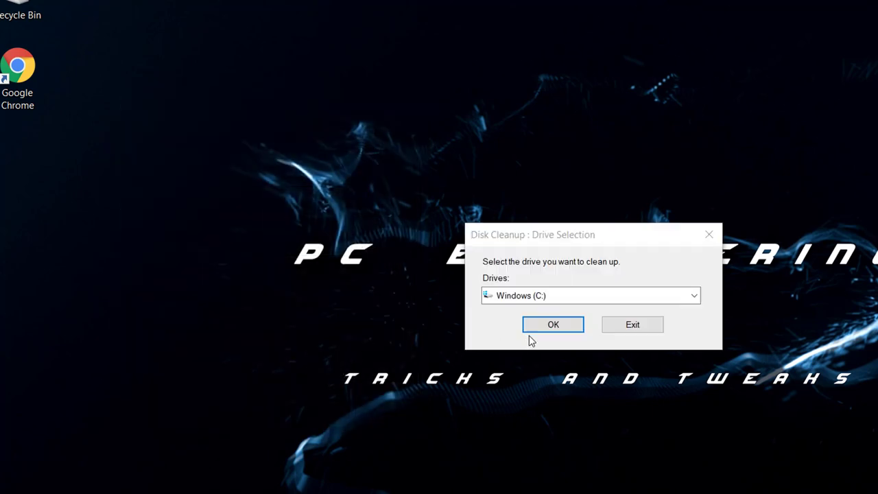
pyautogui.click(559, 327)
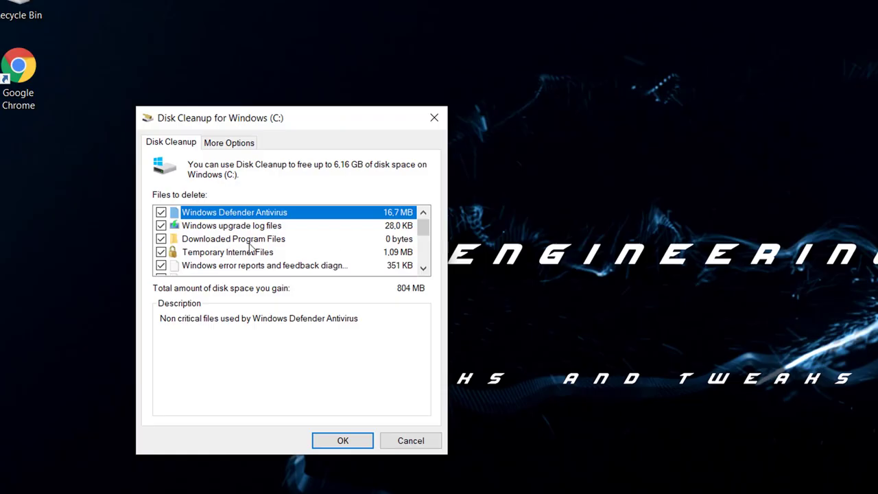
pyautogui.scroll(-2, 253, 252)
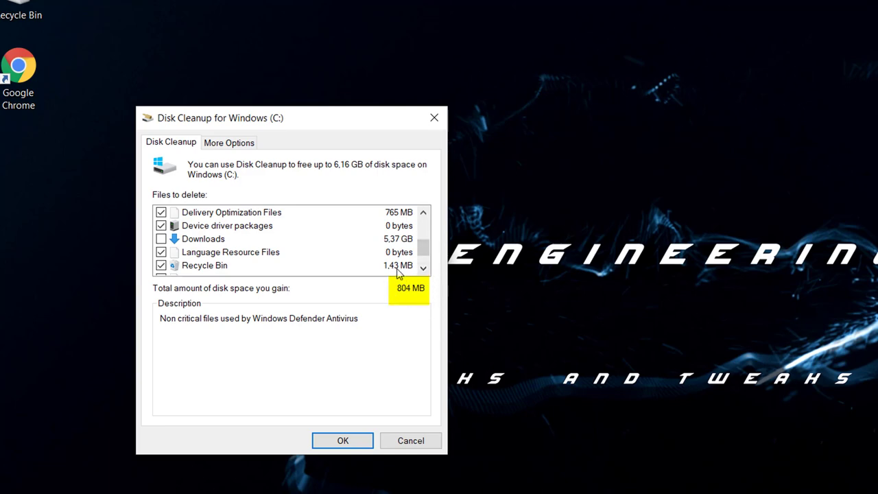
pyautogui.click(343, 441)
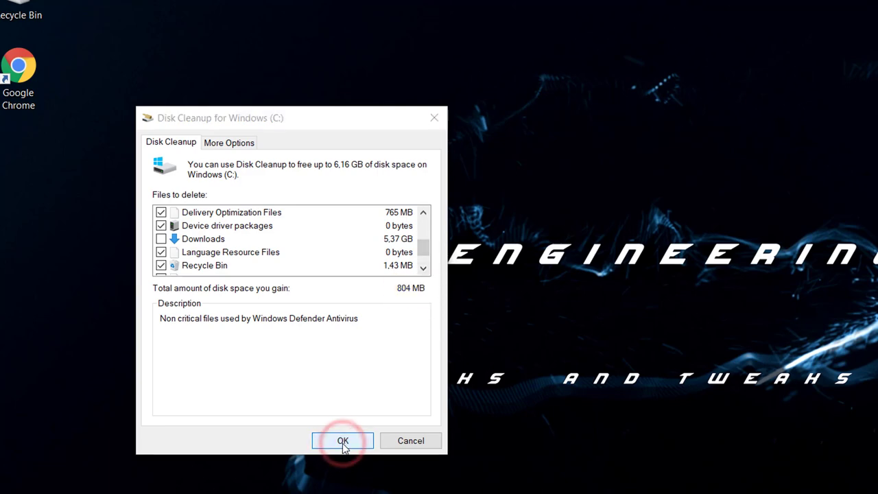
pyautogui.click(617, 308)
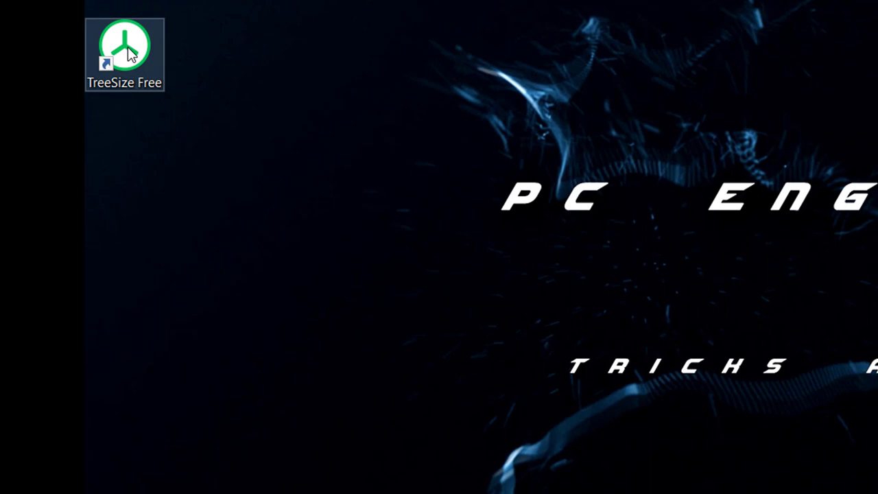
# - Run TreeSize Free as administrator and scan drive C: for disk space usage
pyautogui.rightClick(130, 55)
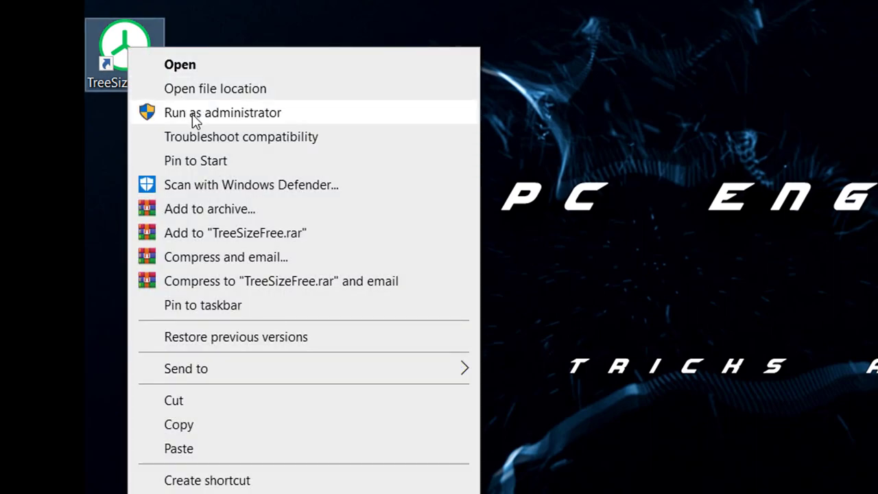
pyautogui.click(194, 114)
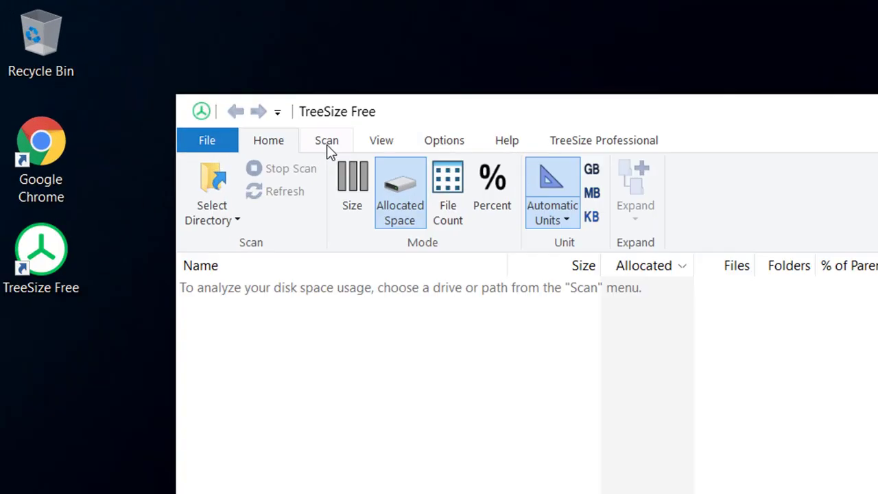
pyautogui.click(169, 73)
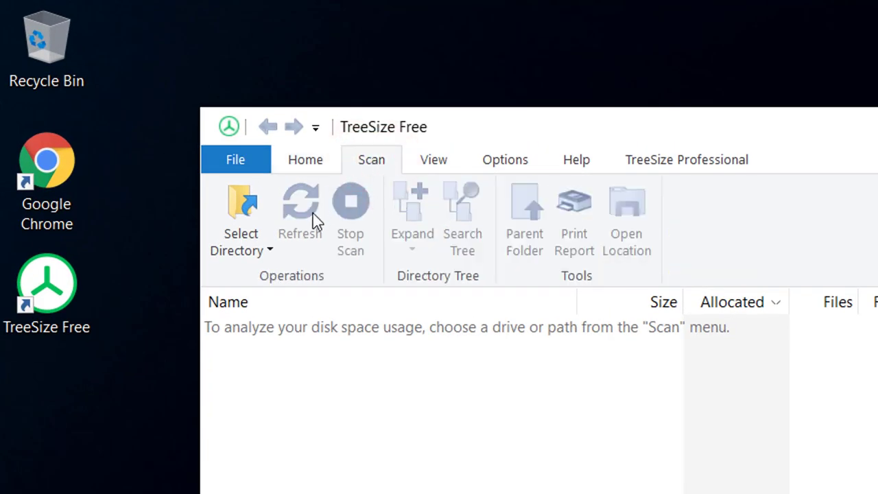
pyautogui.click(256, 248)
pyautogui.click(277, 306)
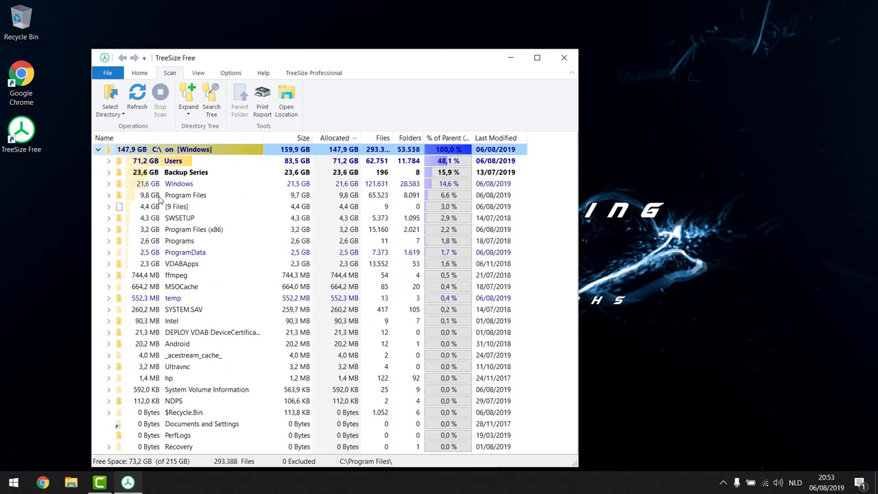
# - Examine the folder sizes on drive C:, including the Windows folder and its SysWOW64 subfolder, and close TreeSize Free
pyautogui.moveTo(159, 198)
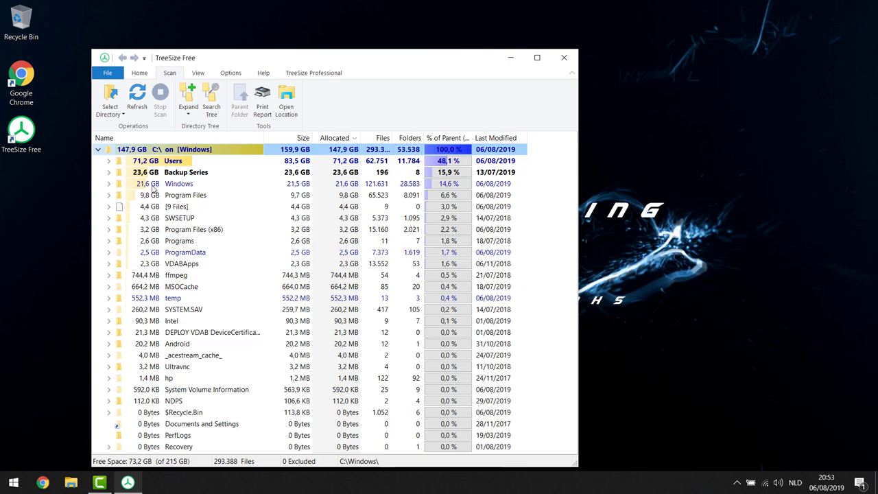
pyautogui.doubleClick(112, 187)
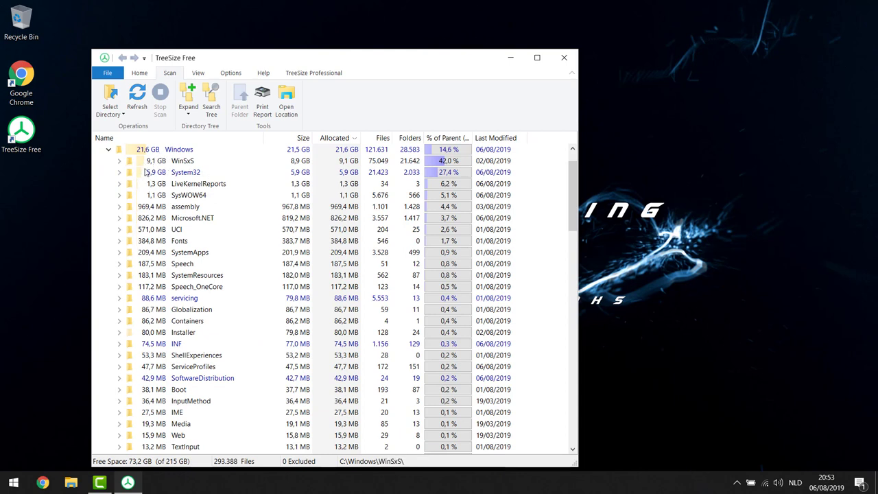
pyautogui.click(119, 195)
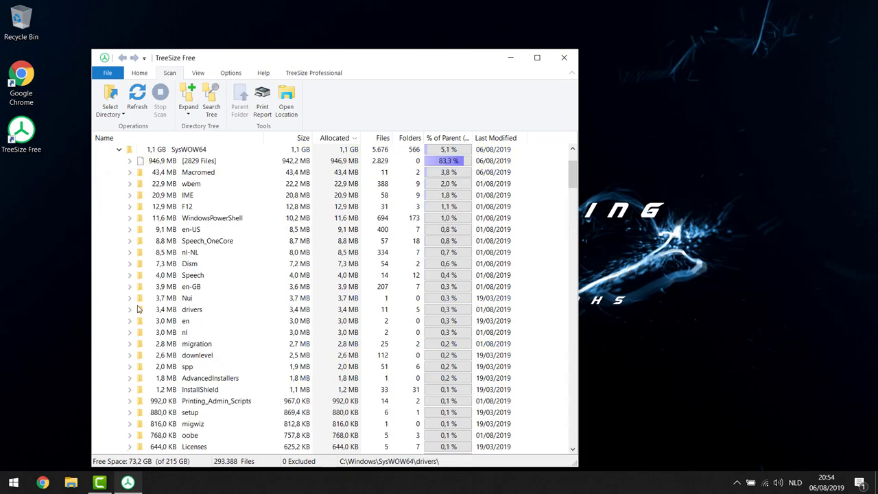
pyautogui.scroll(3, 129, 295)
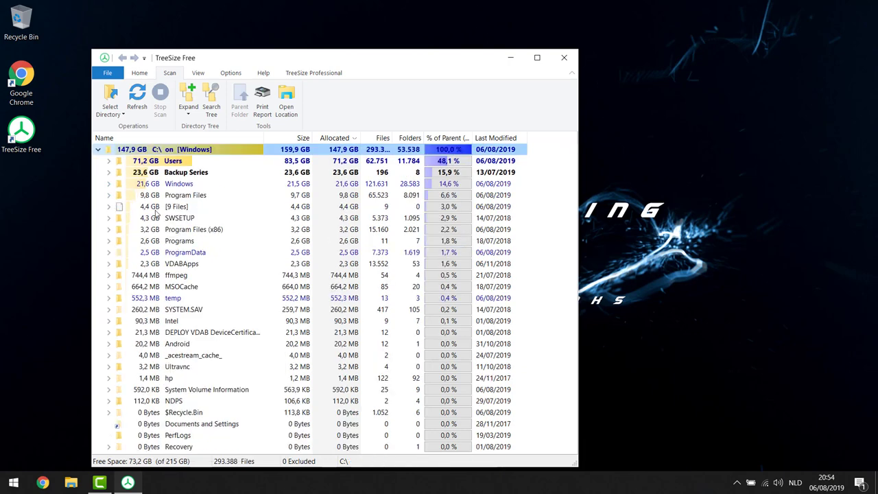
pyautogui.moveTo(157, 212)
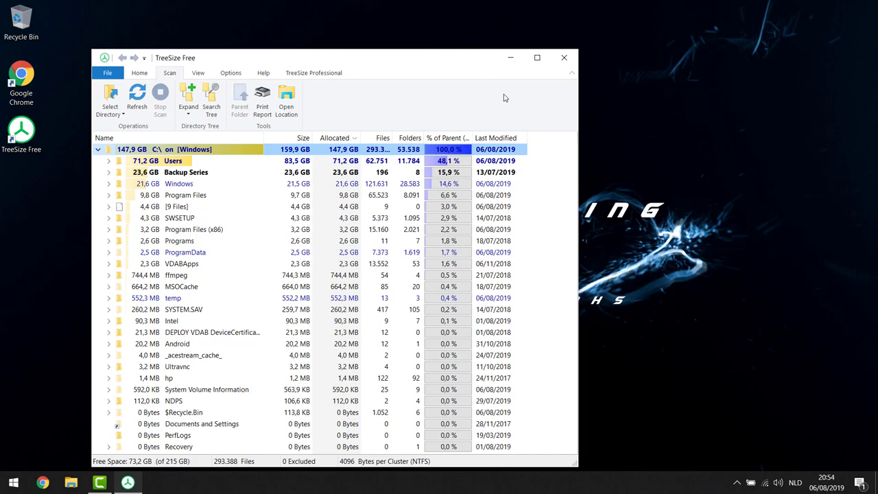
pyautogui.click(564, 57)
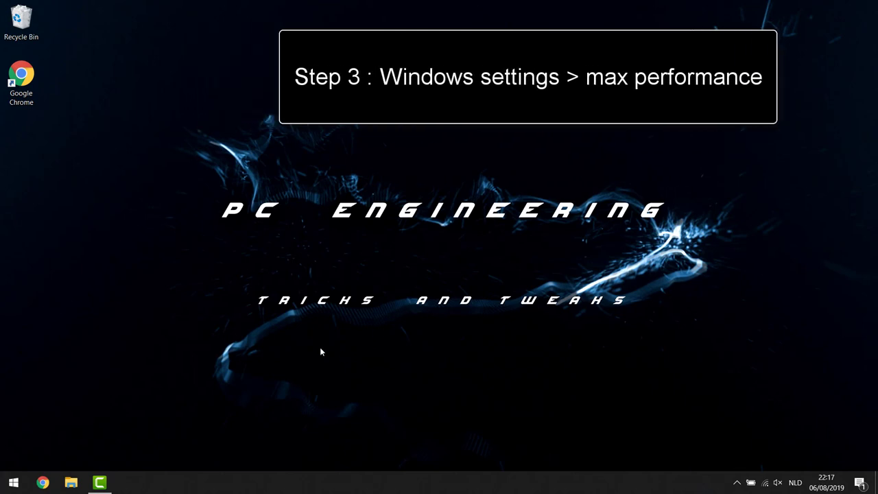
# - Open Power Options in the Control Panel's System and Security section and select the High performance plan
pyautogui.click(21, 480)
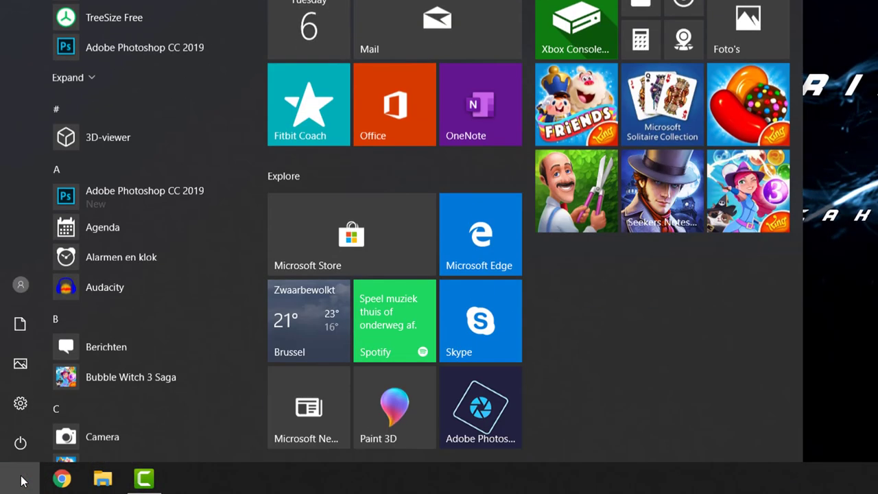
pyautogui.write('control')
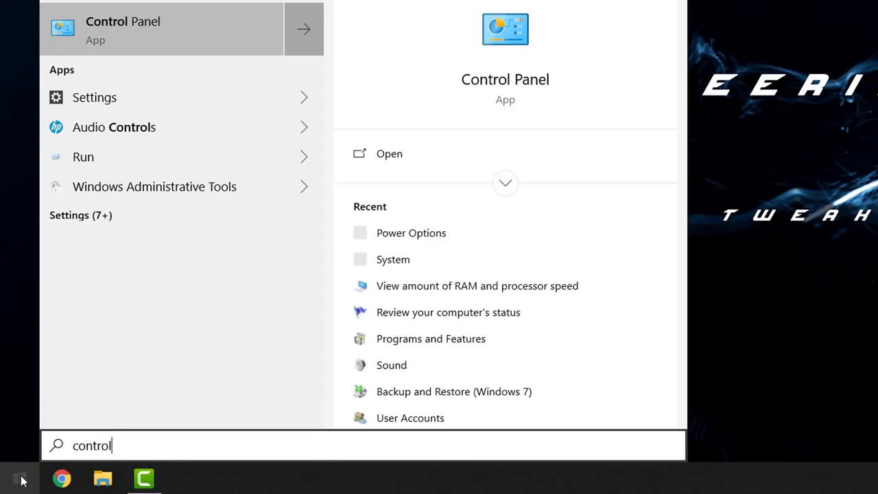
pyautogui.click(148, 29)
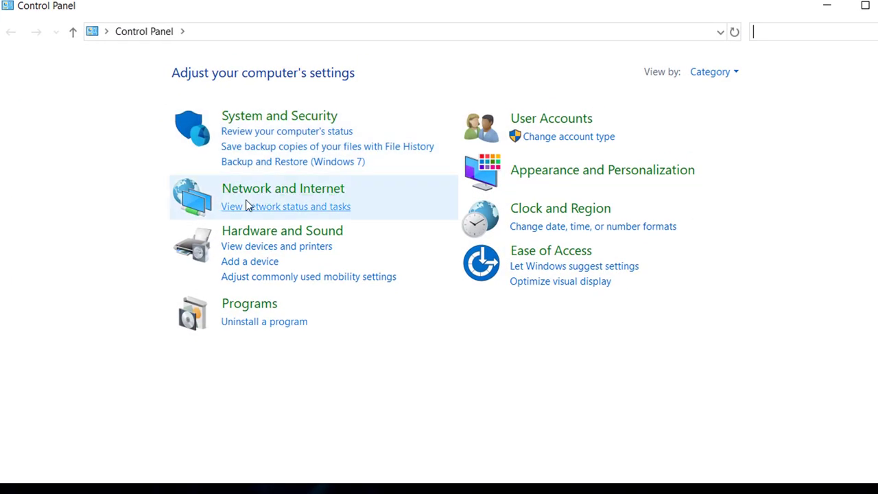
pyautogui.click(264, 118)
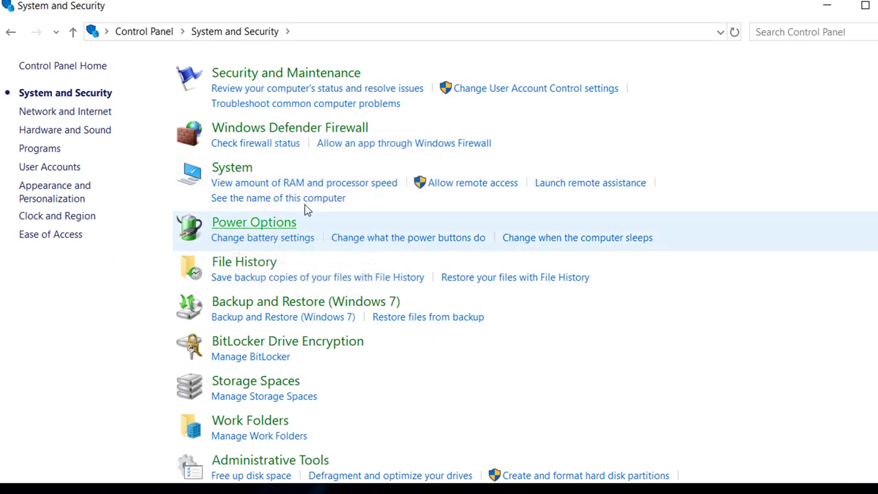
pyautogui.click(289, 223)
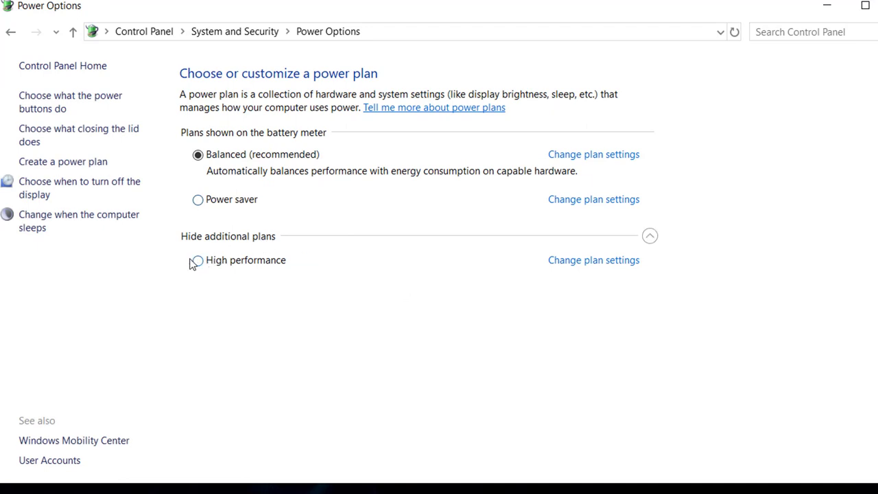
pyautogui.click(648, 237)
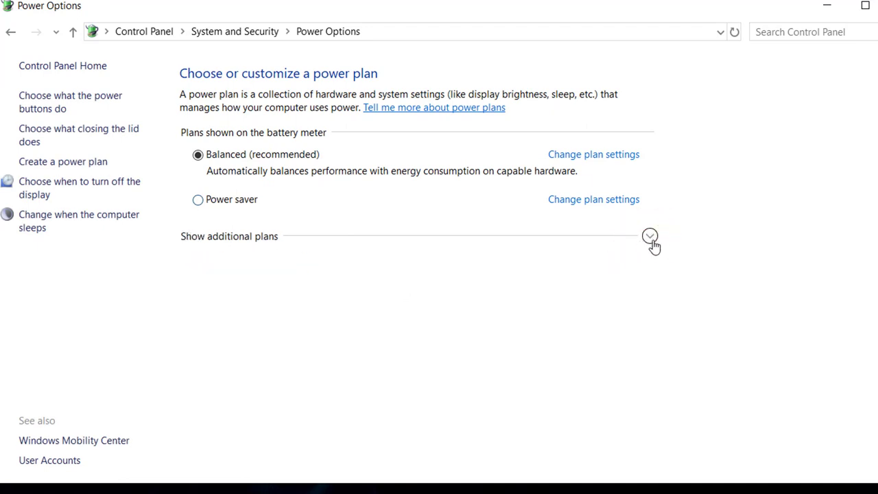
pyautogui.click(648, 237)
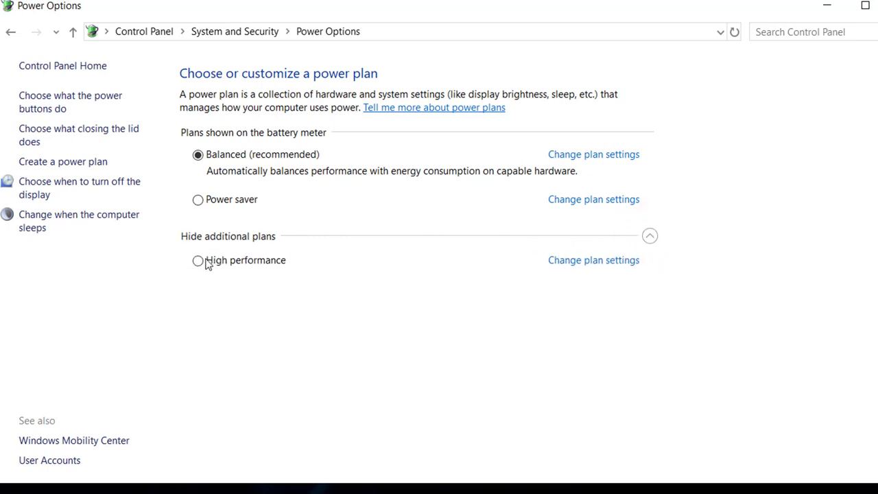
pyautogui.click(197, 262)
# - Open the virtual memory settings from the advanced performance options of the system properties
pyautogui.click(243, 33)
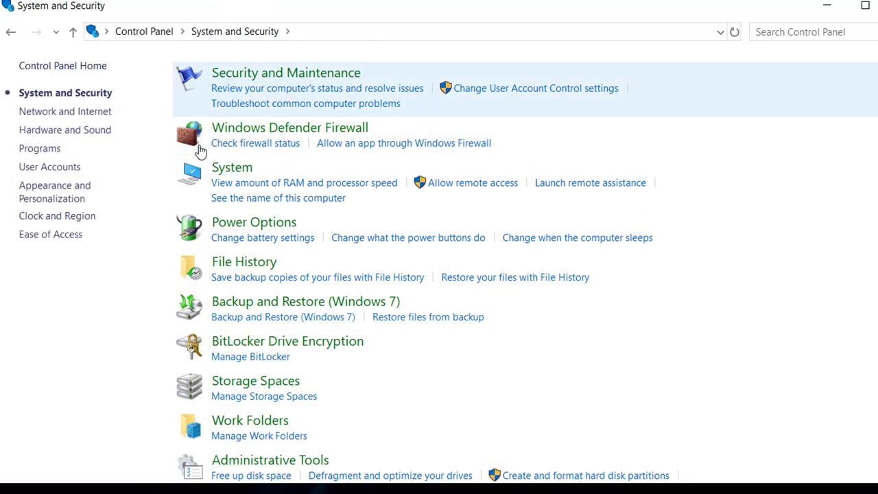
pyautogui.click(228, 168)
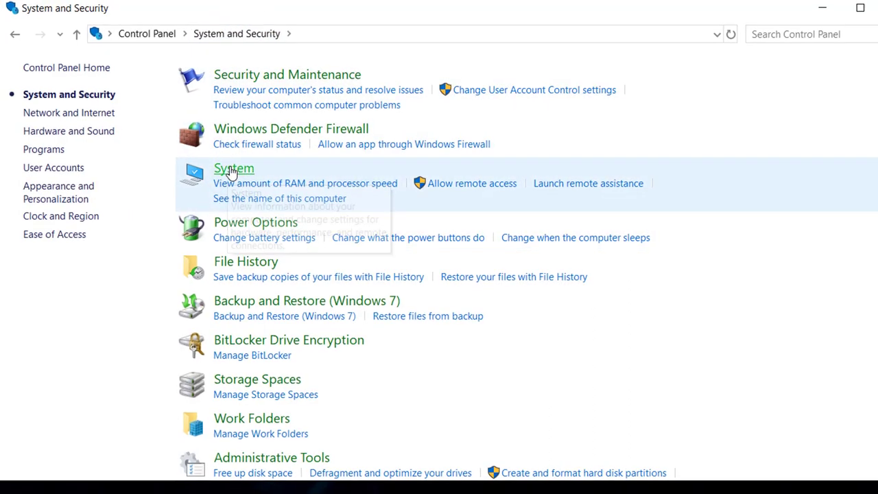
pyautogui.click(161, 181)
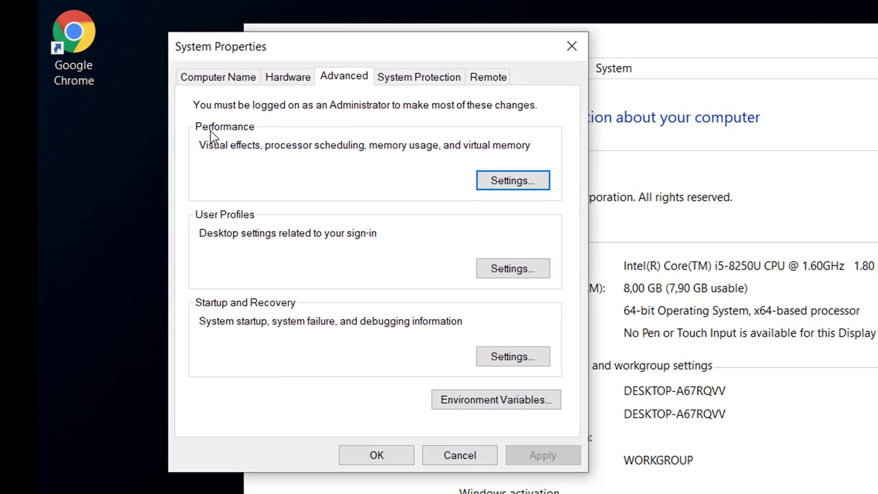
pyautogui.click(513, 182)
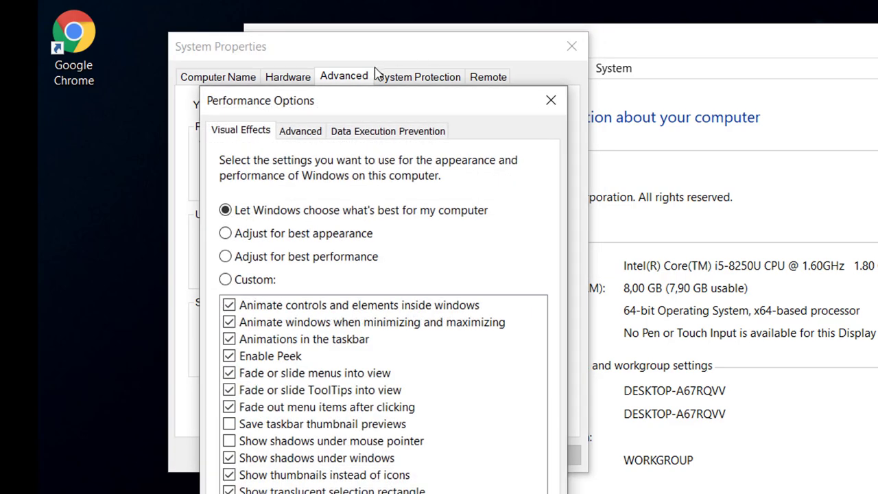
pyautogui.click(305, 134)
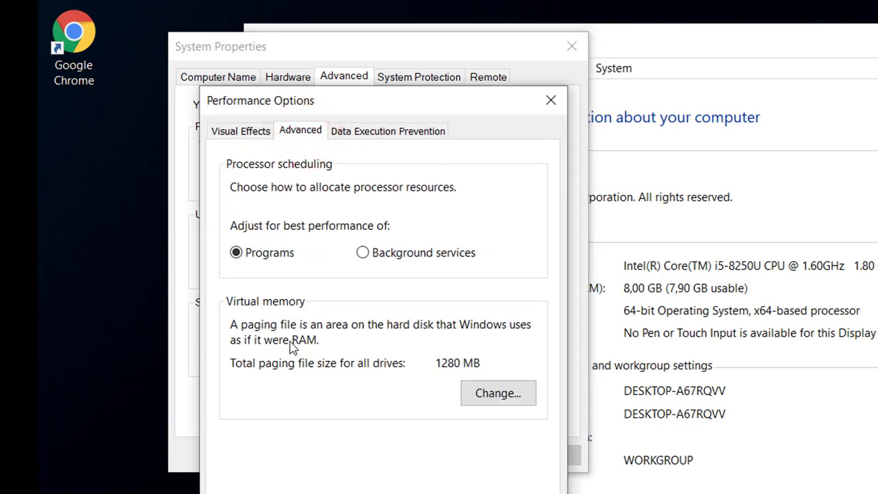
pyautogui.click(506, 394)
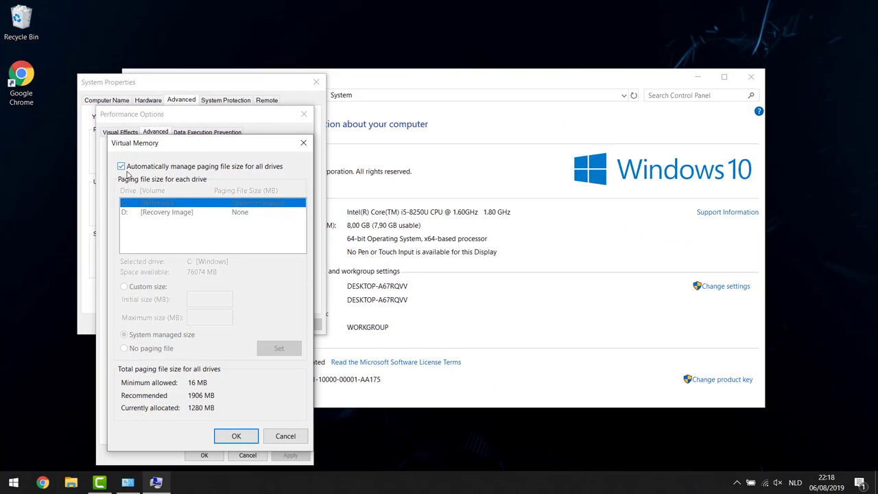
# - Disable automatic paging file size management for all drives, accept the changes, postpone the restart and close the System window
pyautogui.click(122, 167)
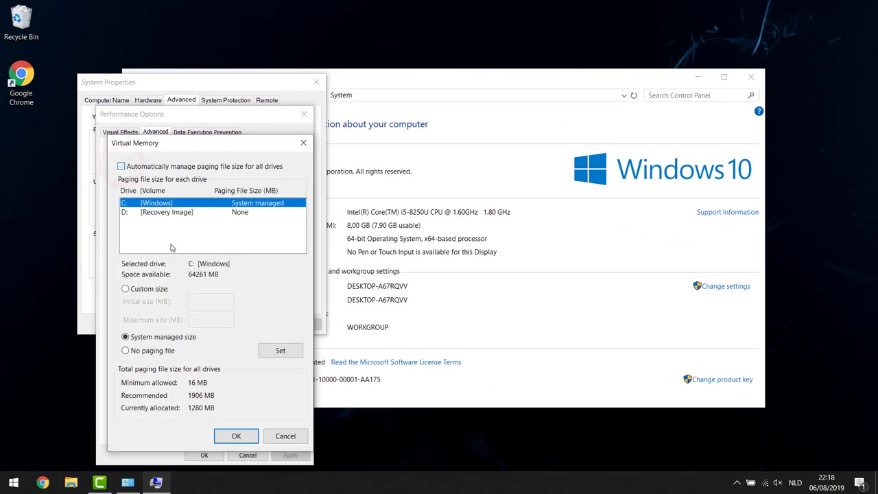
pyautogui.click(238, 435)
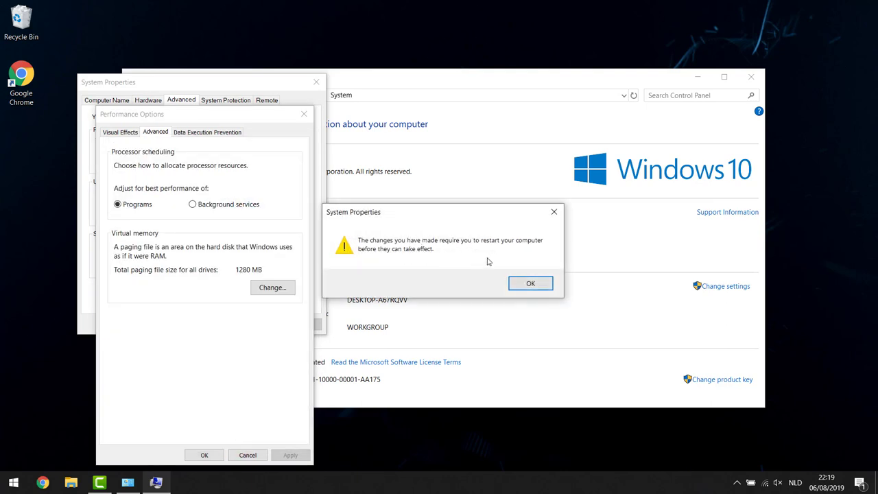
pyautogui.click(535, 287)
pyautogui.click(205, 455)
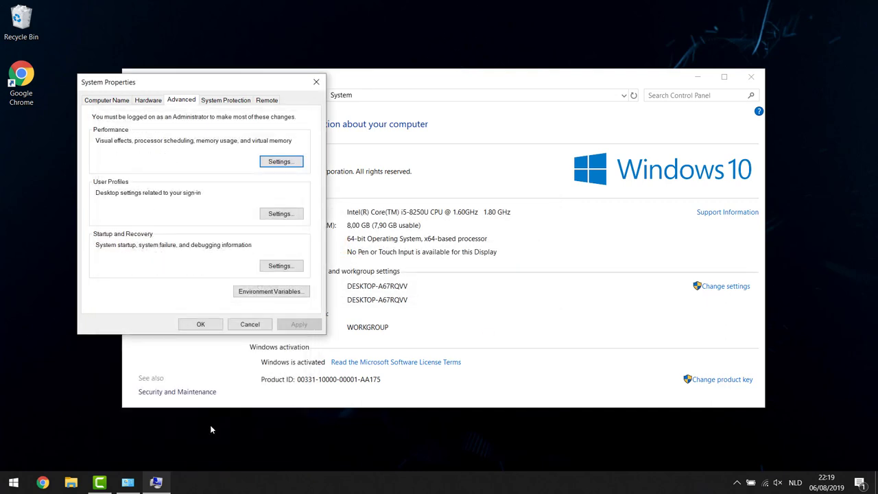
pyautogui.click(203, 326)
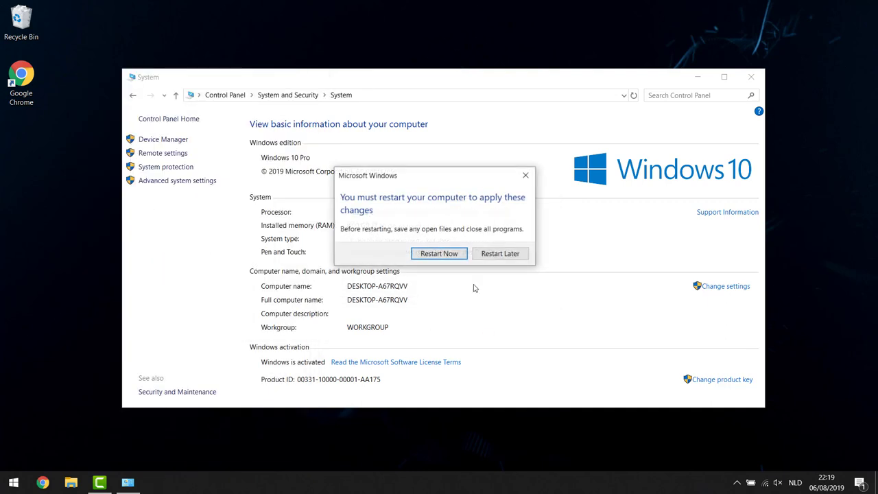
pyautogui.click(492, 254)
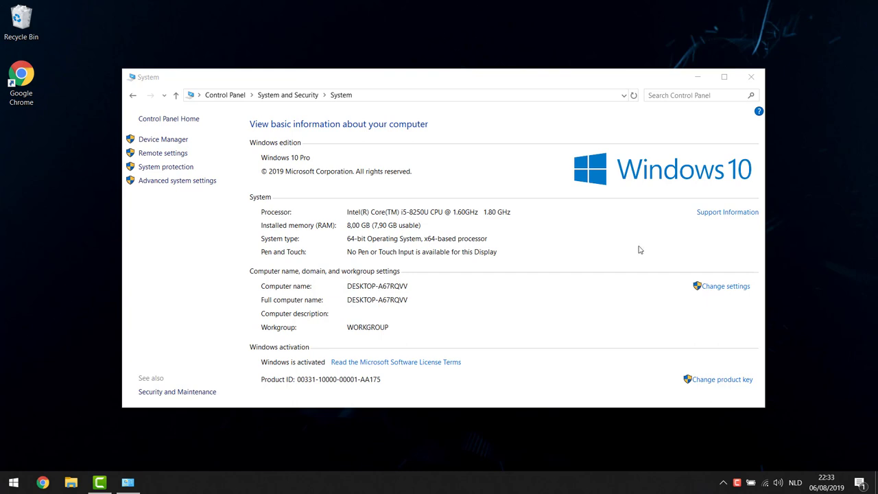
pyautogui.click(750, 76)
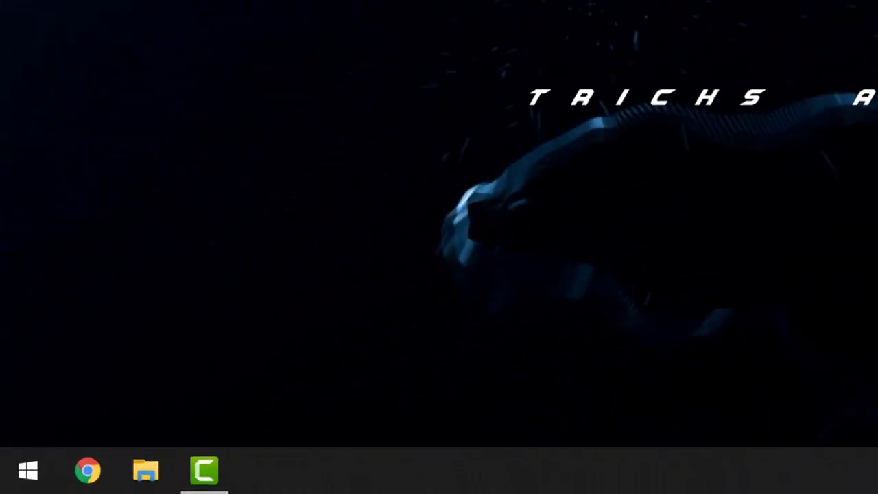
# - In the Windows system settings, turn off app notifications, the Windows welcome experience and the tips and suggestions, and close Settings
pyautogui.click(24, 485)
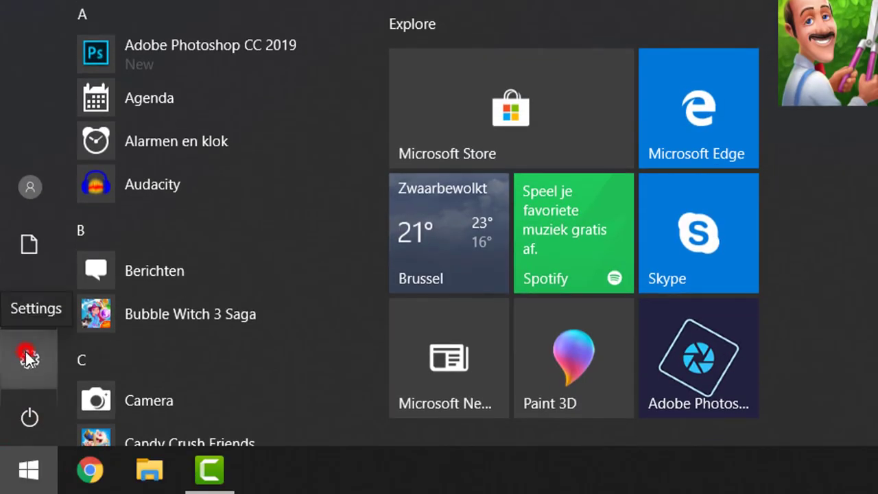
pyautogui.click(29, 357)
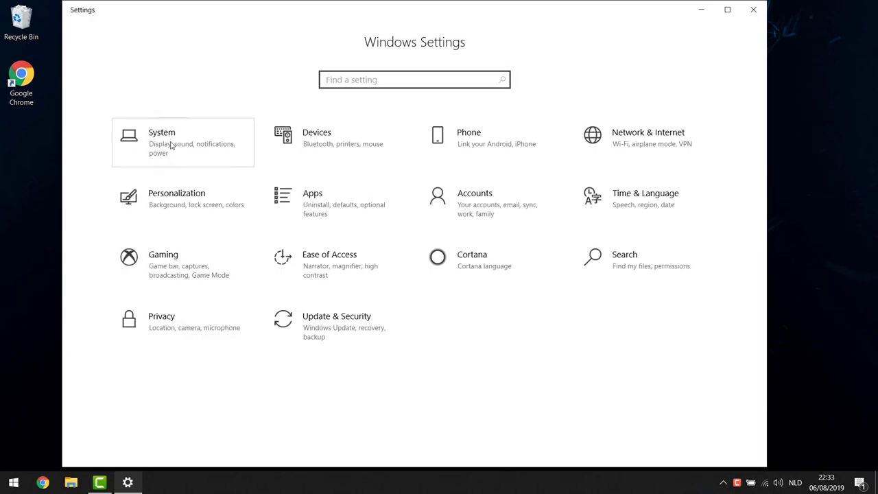
pyautogui.click(171, 144)
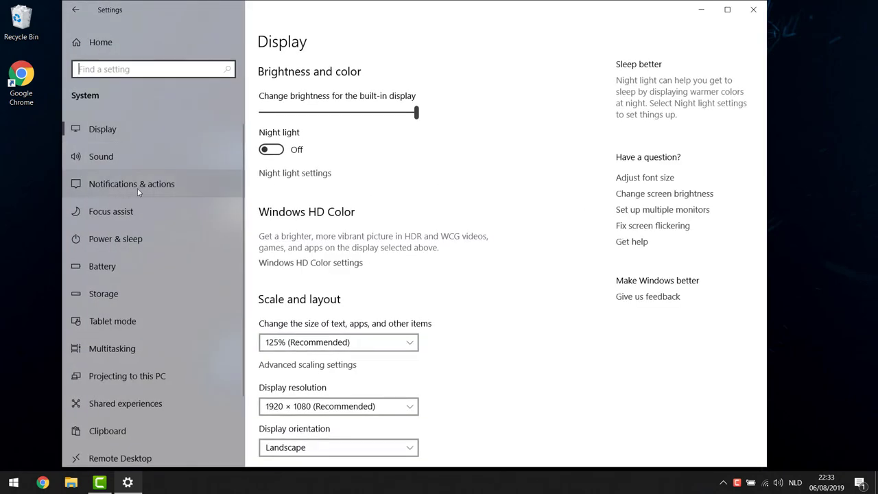
pyautogui.click(144, 185)
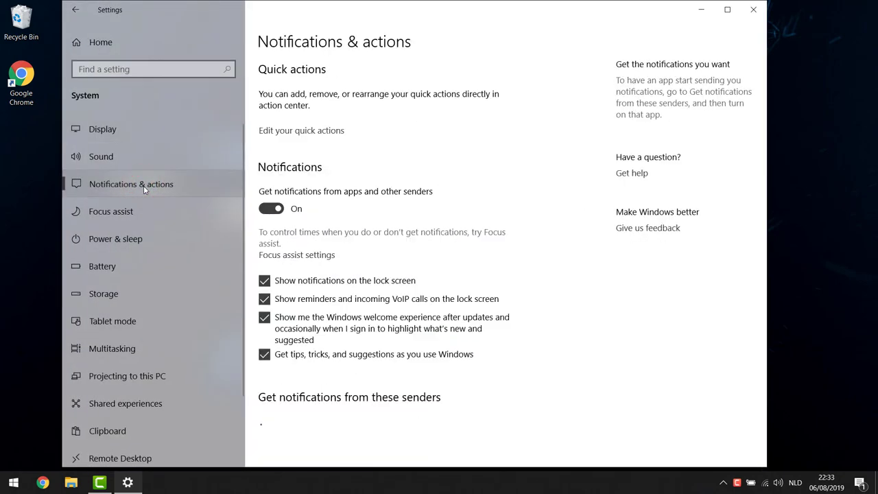
pyautogui.click(271, 210)
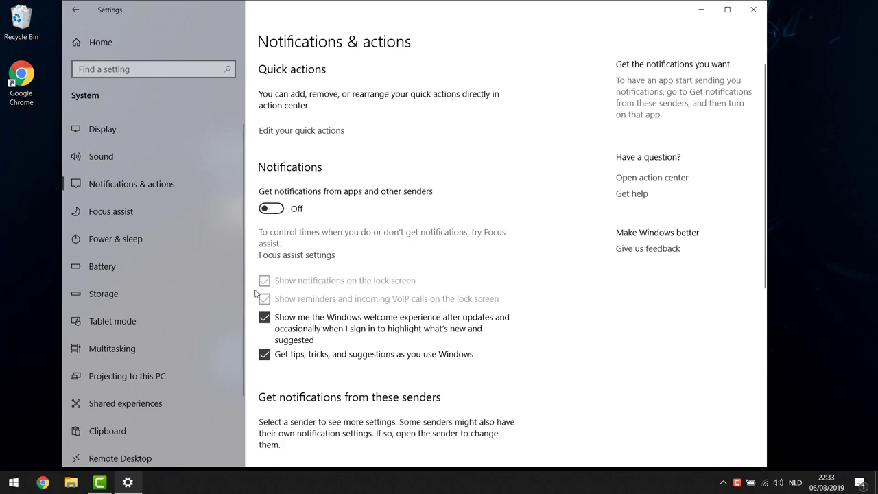
pyautogui.click(264, 317)
pyautogui.click(264, 353)
pyautogui.click(753, 9)
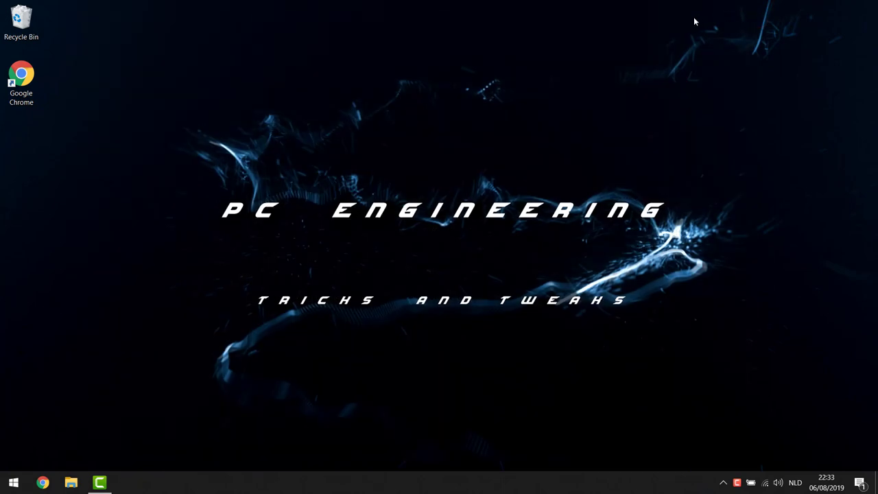
# - Open the Windows privacy settings and turn off advertising ID, language list access, app launch tracking and suggested content under General
pyautogui.click(13, 482)
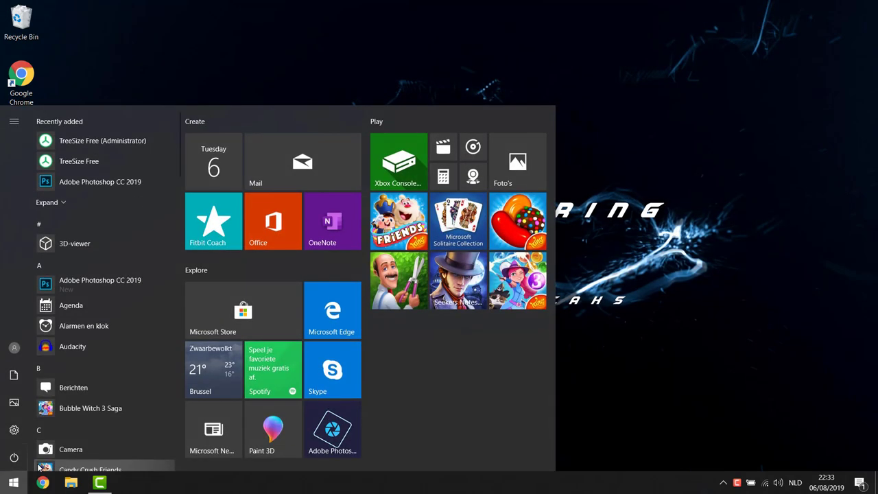
pyautogui.write('privacy')
pyautogui.click(104, 170)
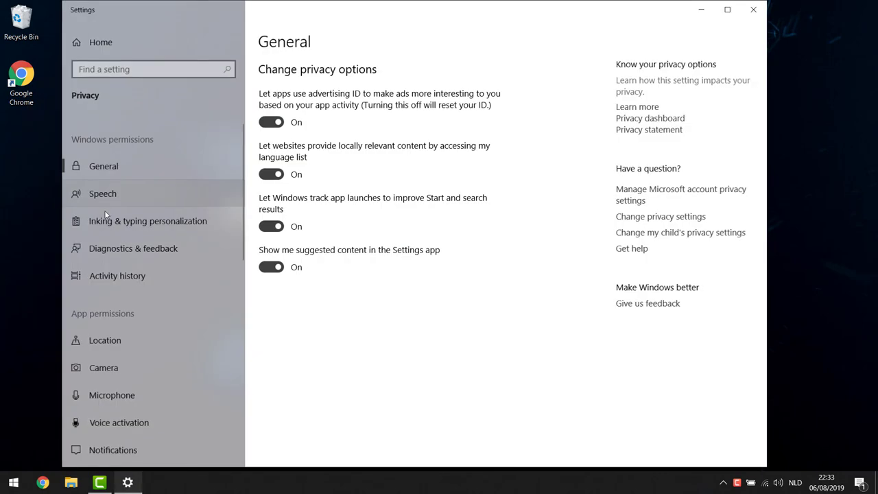
pyautogui.scroll(-1, 124, 262)
pyautogui.scroll(1, 125, 264)
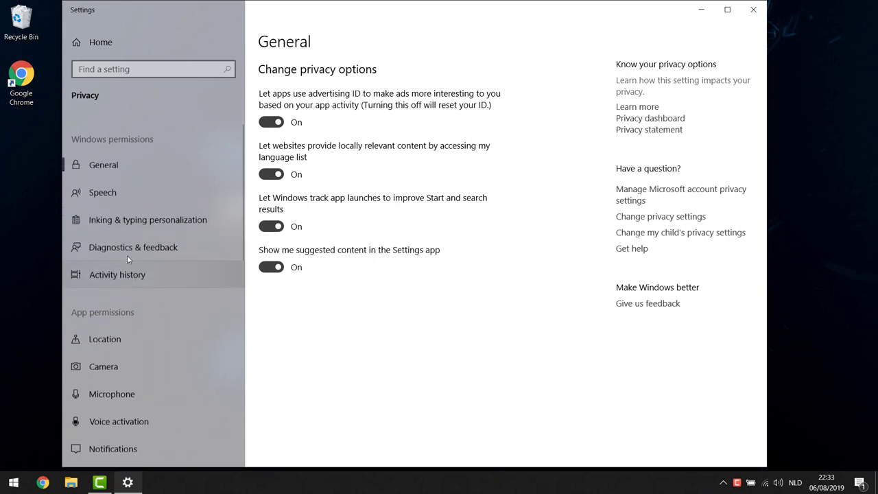
pyautogui.click(108, 168)
pyautogui.click(269, 123)
pyautogui.click(271, 175)
pyautogui.click(270, 226)
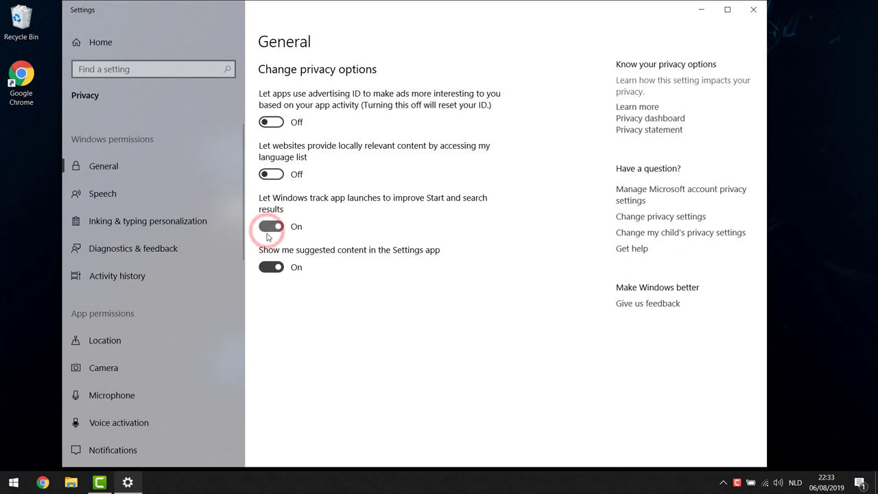
pyautogui.click(264, 267)
# - Turn off online speech recognition and inking and typing personalization in the privacy settings
pyautogui.click(110, 193)
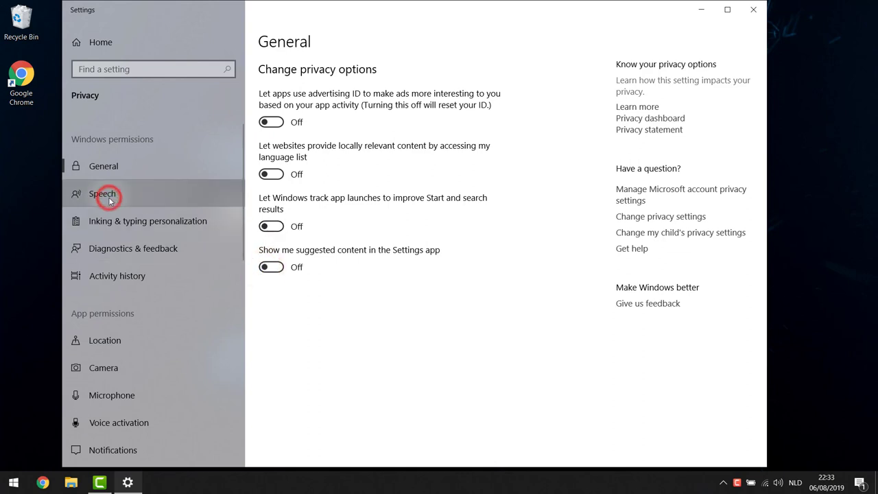
pyautogui.click(267, 194)
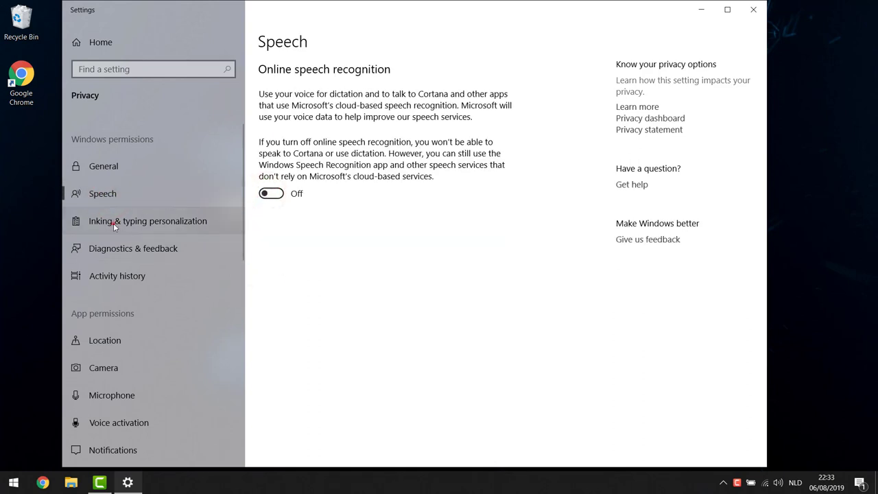
pyautogui.click(113, 223)
pyautogui.click(271, 170)
# - Set the diagnostic data level to Basic and stop storing activity history on this device
pyautogui.click(142, 251)
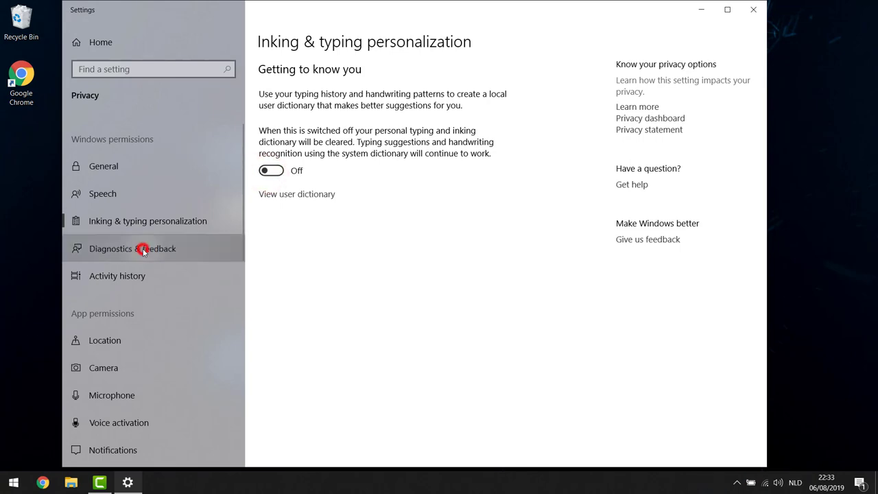
pyautogui.click(264, 180)
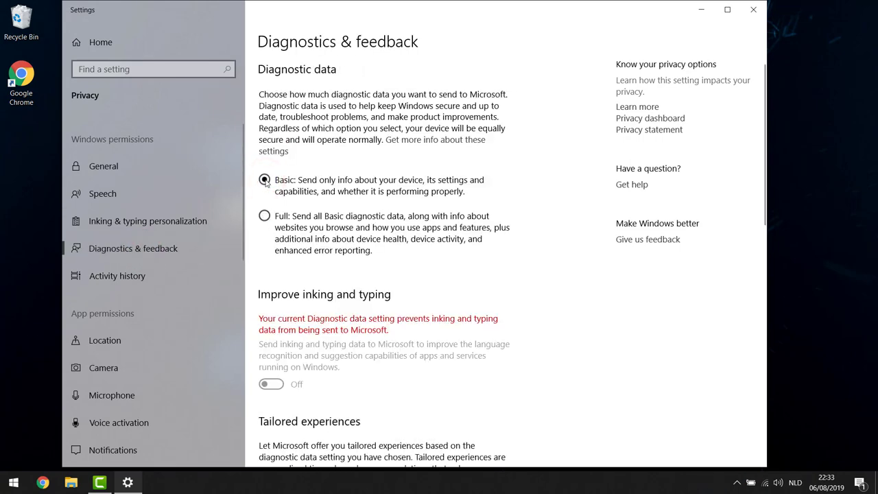
pyautogui.click(105, 278)
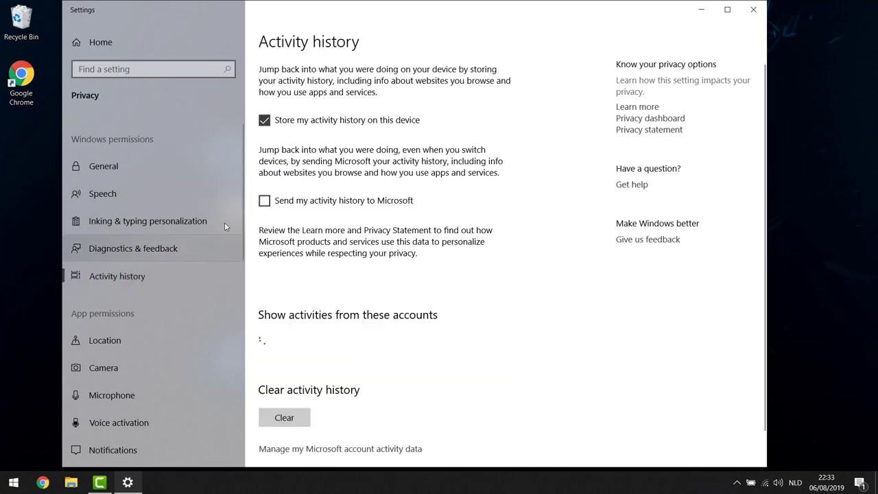
pyautogui.click(264, 121)
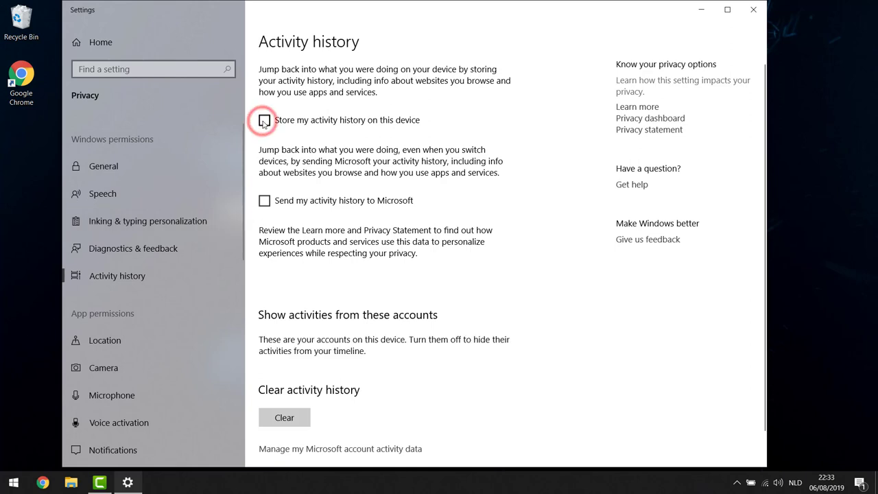
# - Clear the stored activity history and open the Location page of the app permissions
pyautogui.click(283, 419)
pyautogui.click(261, 390)
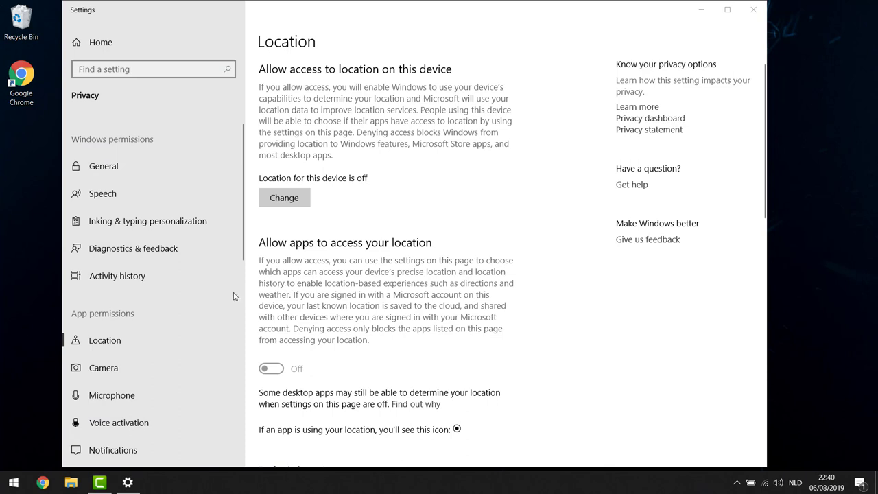
pyautogui.click(130, 343)
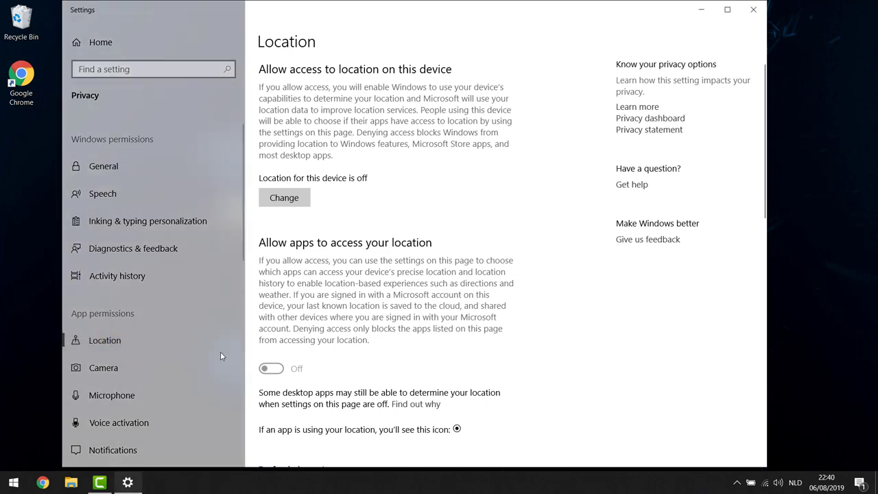
pyautogui.scroll(-3, 192, 357)
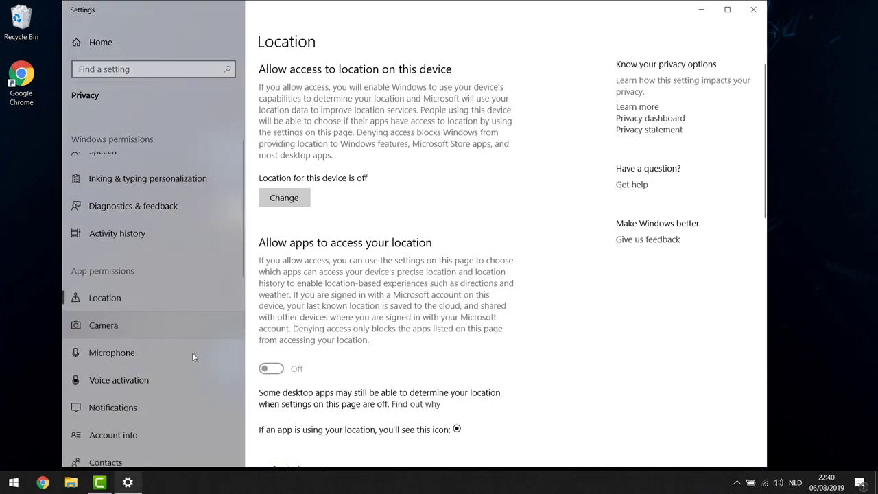
# - Turn off apps' access to account info, contacts and calendar in the app permissions
pyautogui.click(115, 321)
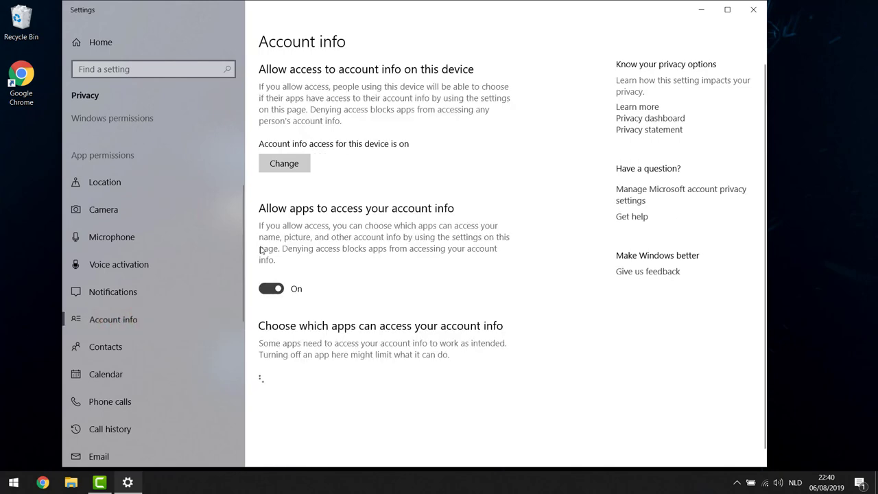
pyautogui.click(117, 343)
pyautogui.click(115, 377)
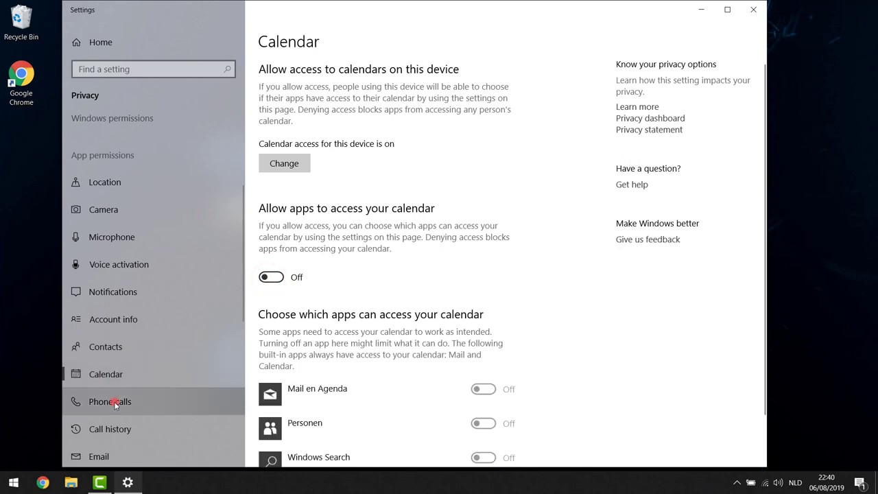
# - View the phone calls permission, and turn off apps' access to call history and email
pyautogui.click(100, 404)
pyautogui.scroll(-2, 182, 329)
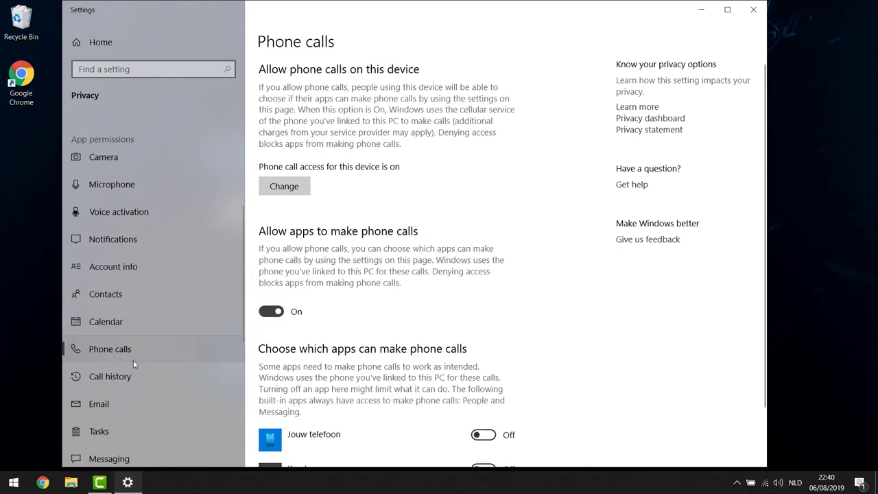
pyautogui.click(113, 375)
pyautogui.click(270, 277)
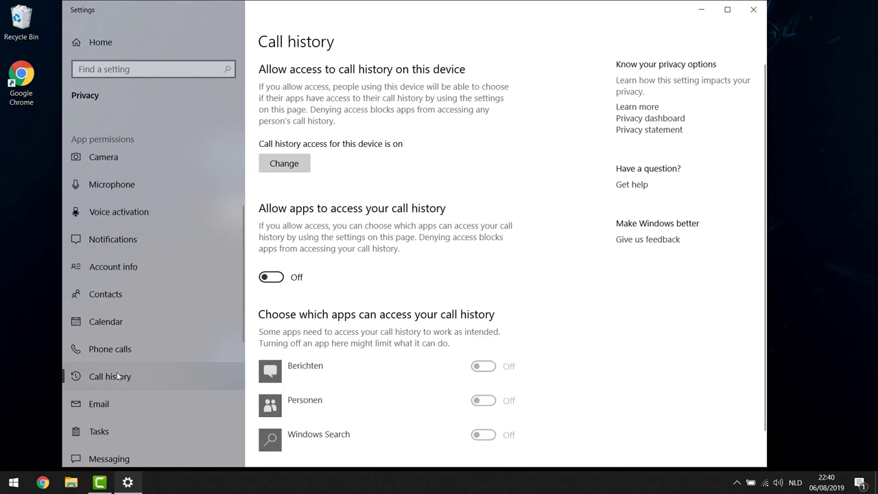
pyautogui.click(104, 402)
pyautogui.click(272, 279)
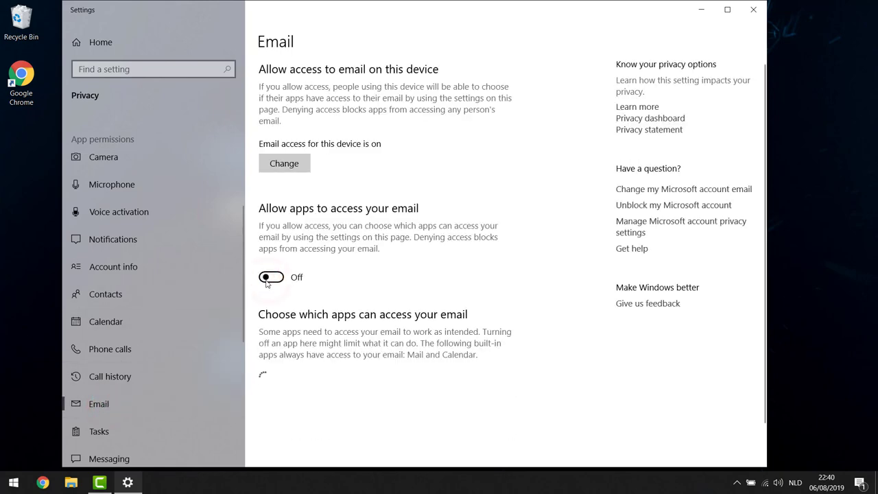
# - Turn off apps' access to tasks, messaging and control of device radios
pyautogui.scroll(-2, 114, 394)
pyautogui.click(112, 379)
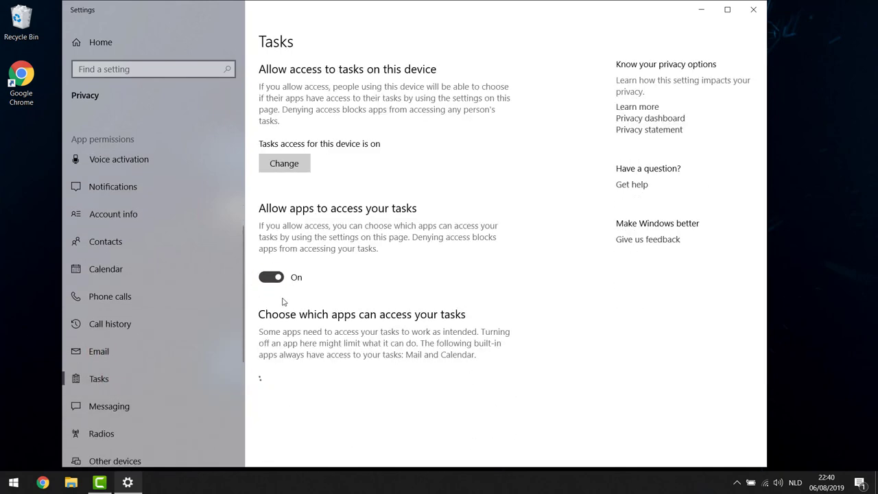
pyautogui.click(271, 277)
pyautogui.click(110, 409)
pyautogui.click(272, 288)
pyautogui.click(102, 432)
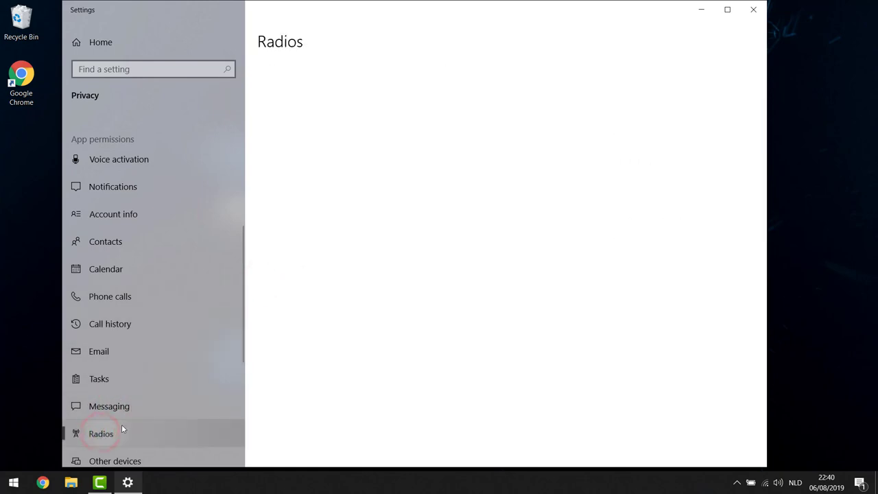
pyautogui.click(270, 277)
# - Turn off communication with unpaired devices and apps' access to diagnostic info about other apps
pyautogui.scroll(-1, 134, 321)
pyautogui.scroll(-2, 134, 320)
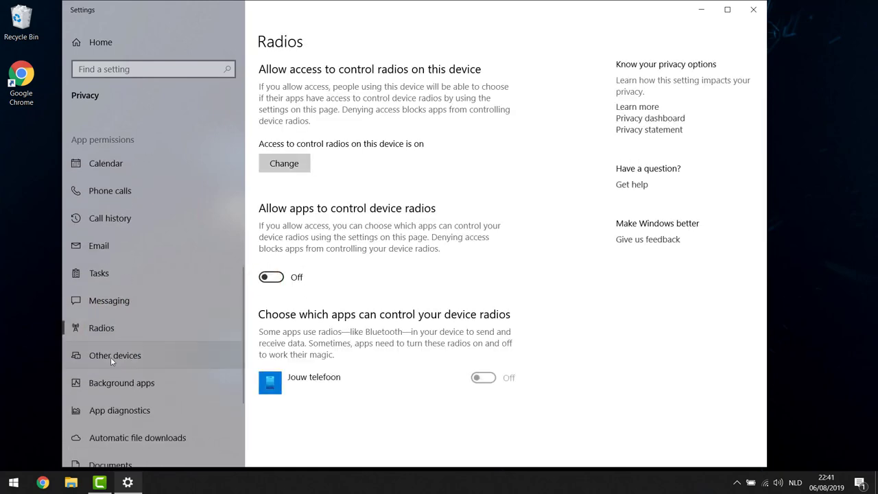
pyautogui.click(108, 360)
pyautogui.click(271, 127)
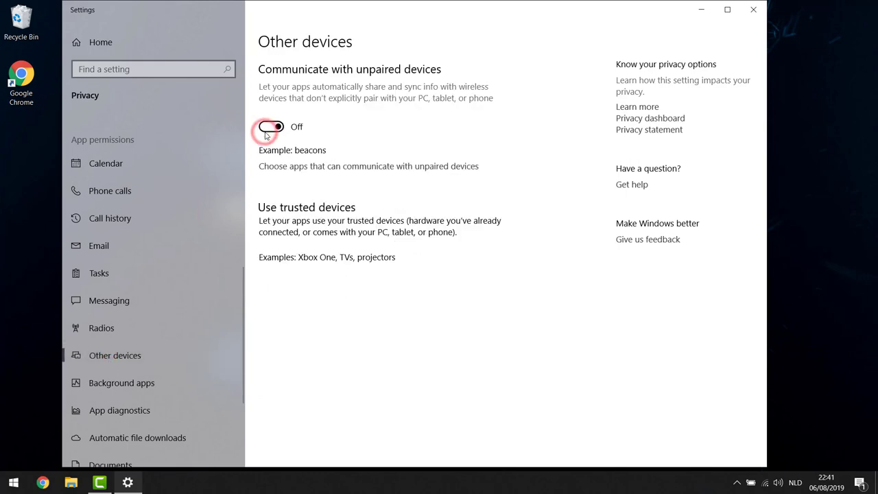
pyautogui.click(129, 411)
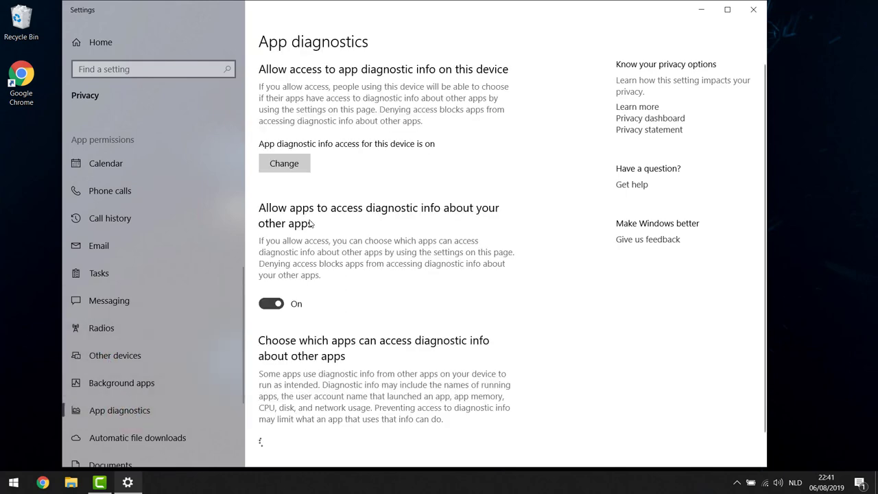
pyautogui.click(274, 303)
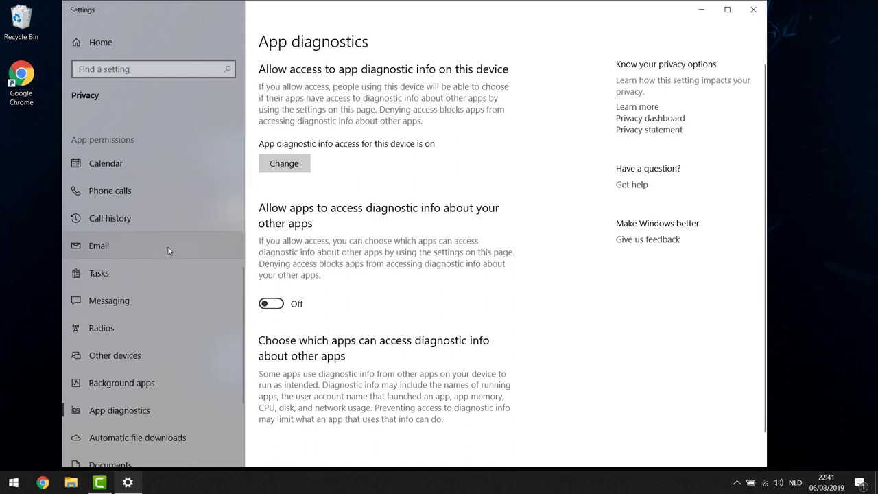
pyautogui.click(186, 263)
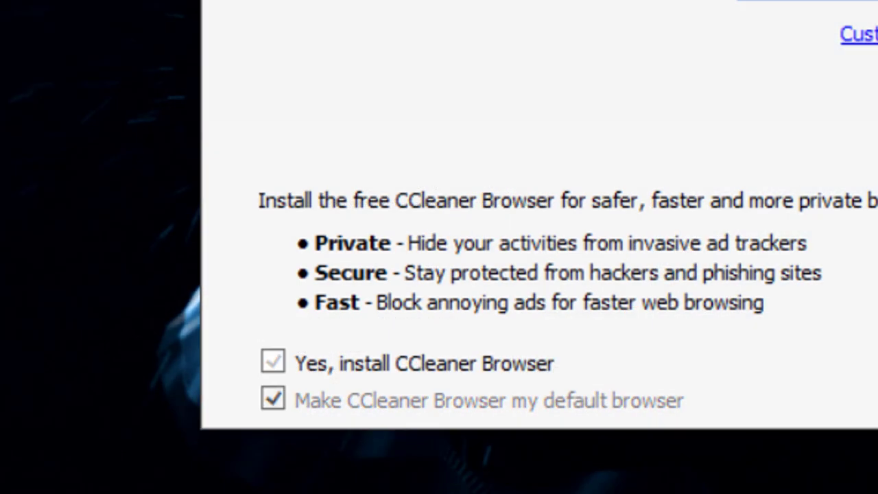
# - Opt out of installing CCleaner Browser in the CCleaner setup and launch CCleaner from the desktop
pyautogui.click(272, 361)
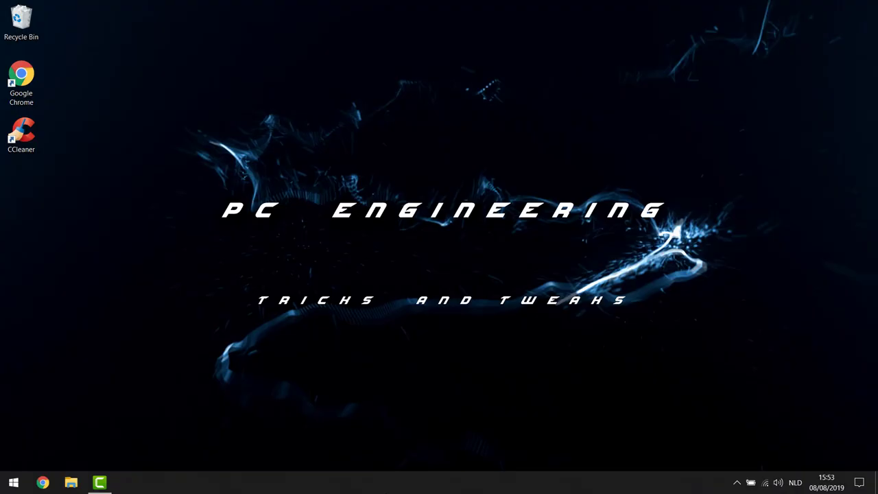
pyautogui.doubleClick(26, 134)
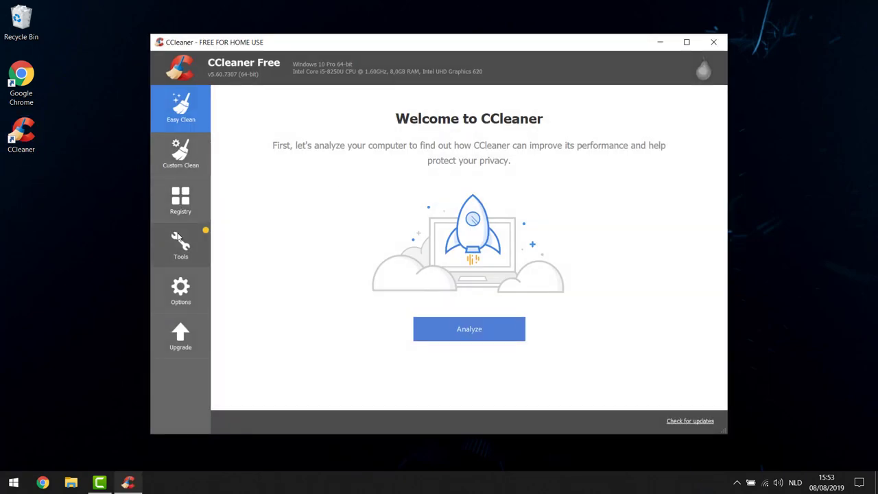
# - Scan the registry for issues with all registry cleaner categories selected
pyautogui.click(192, 201)
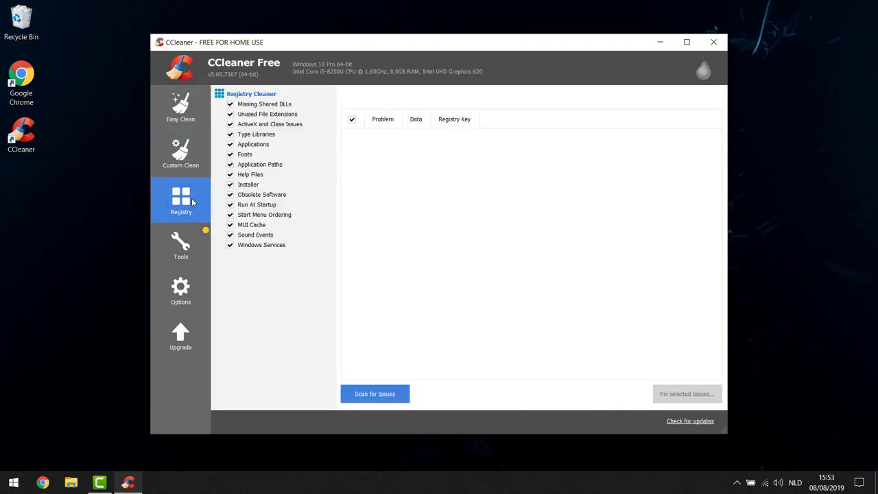
pyautogui.click(373, 395)
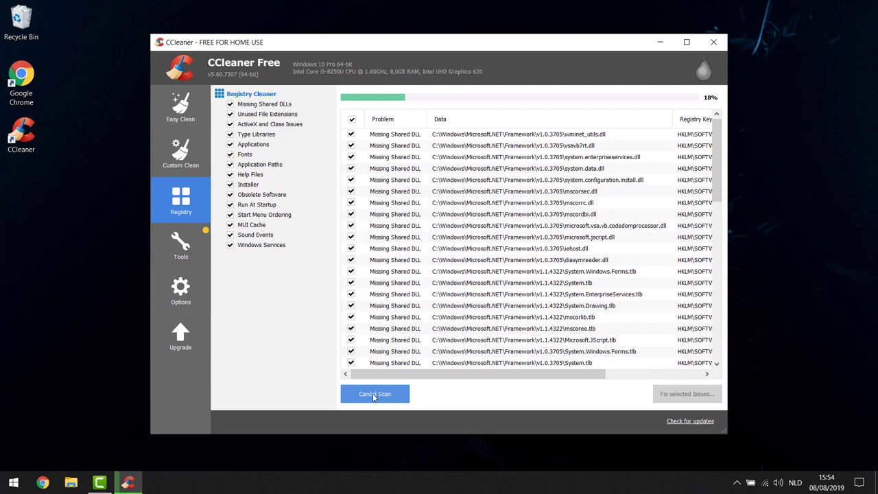
pyautogui.click(373, 395)
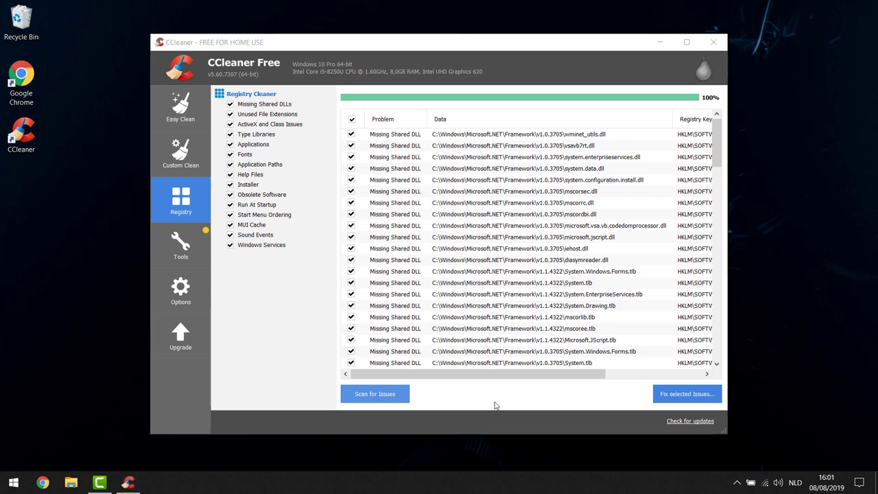
# - Start fixing the selected registry issues and save a registry backup to Documents as cc_20190808_160200.reg
pyautogui.click(688, 395)
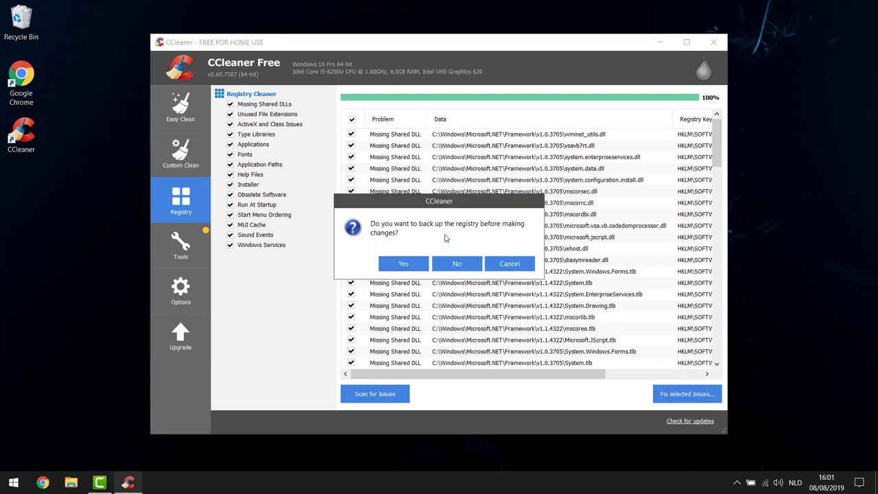
pyautogui.click(403, 265)
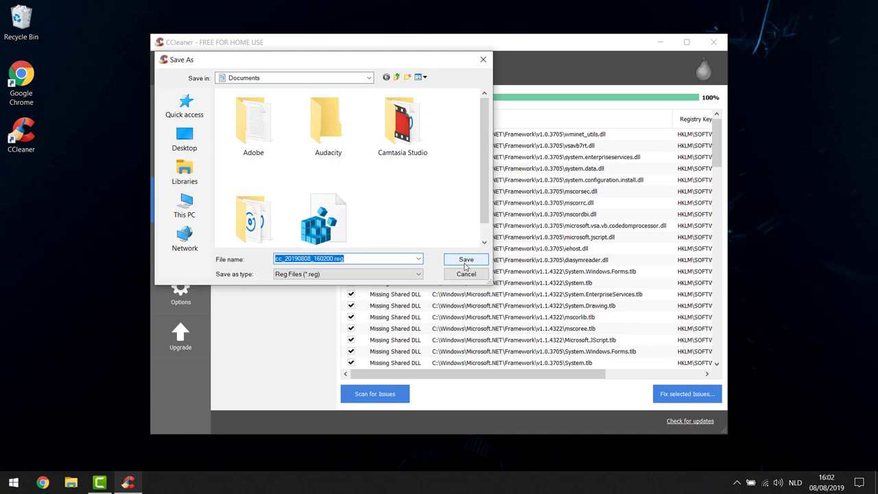
pyautogui.click(468, 264)
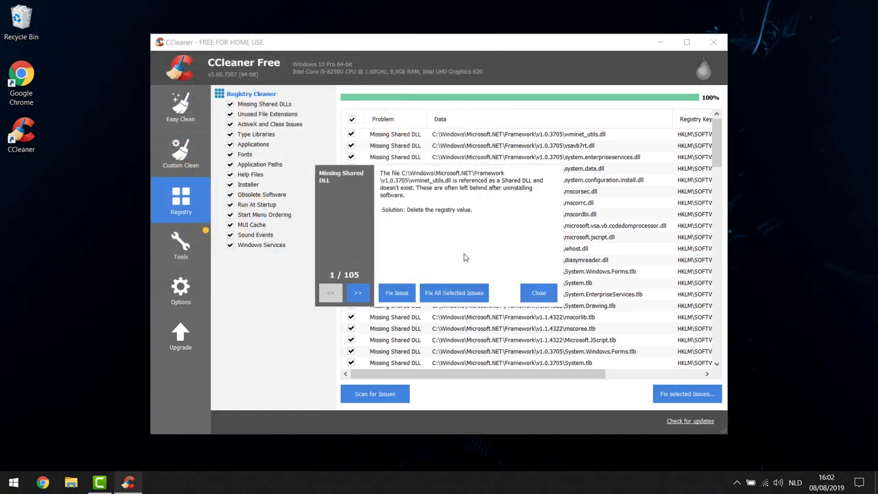
# - Fix all selected registry issues and close CCleaner
pyautogui.click(455, 293)
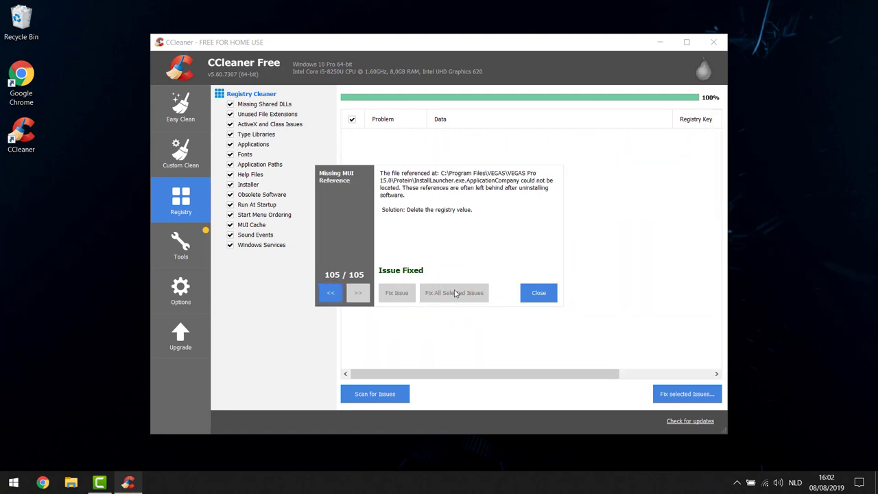
pyautogui.click(539, 294)
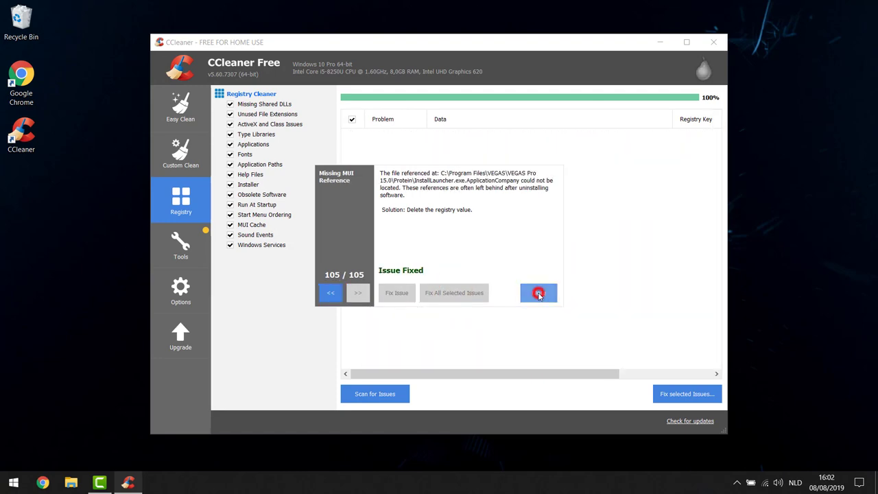
pyautogui.click(713, 43)
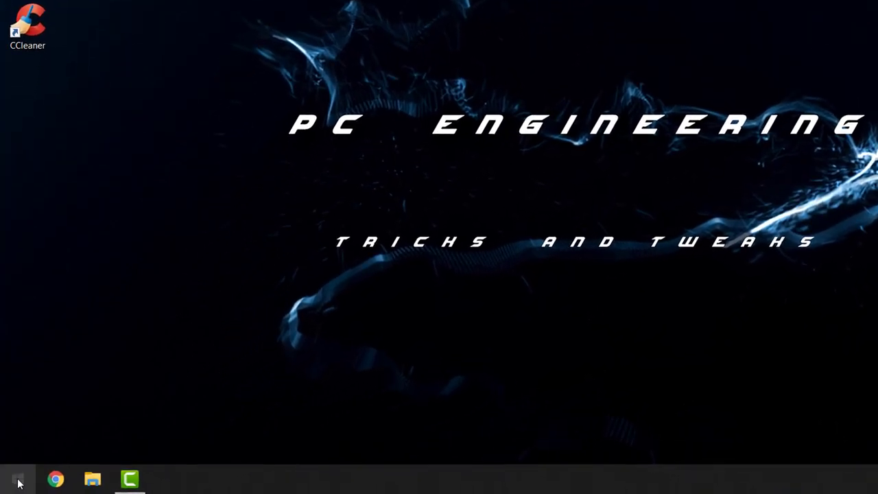
# - Search Windows for "add or remove" and open the Add or remove programs settings
pyautogui.press('super')
pyautogui.write('add ')
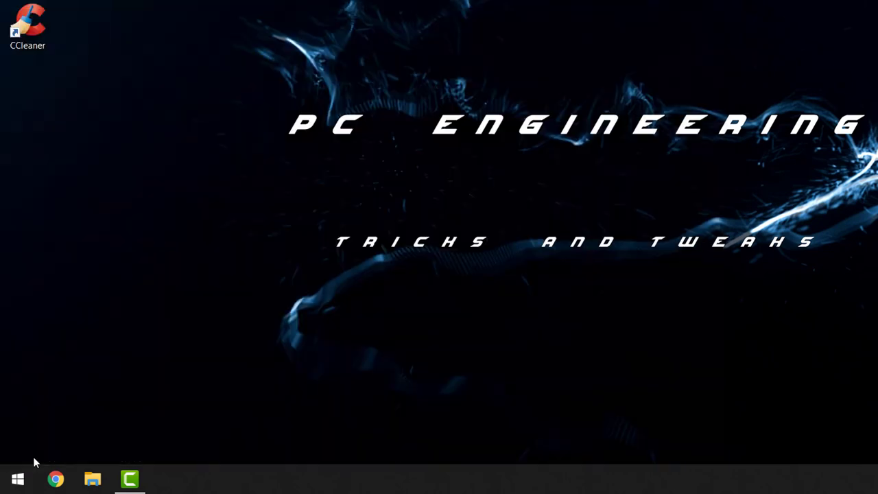
pyautogui.write('or remove')
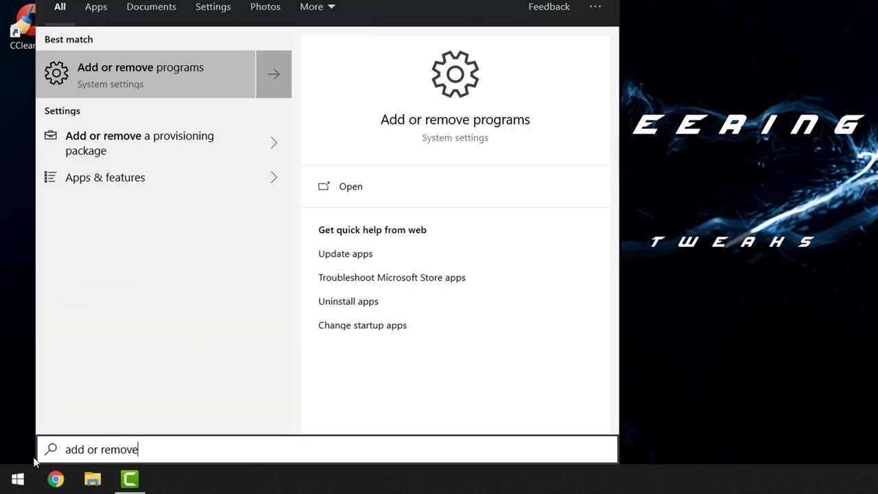
pyautogui.click(148, 81)
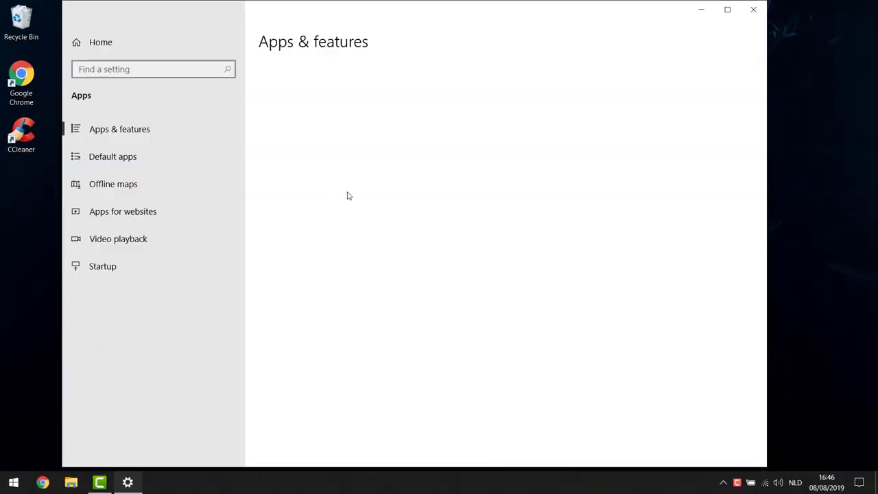
# - Uninstall CCleaner from the installed apps list and complete its uninstall wizard
pyautogui.scroll(-5, 326, 308)
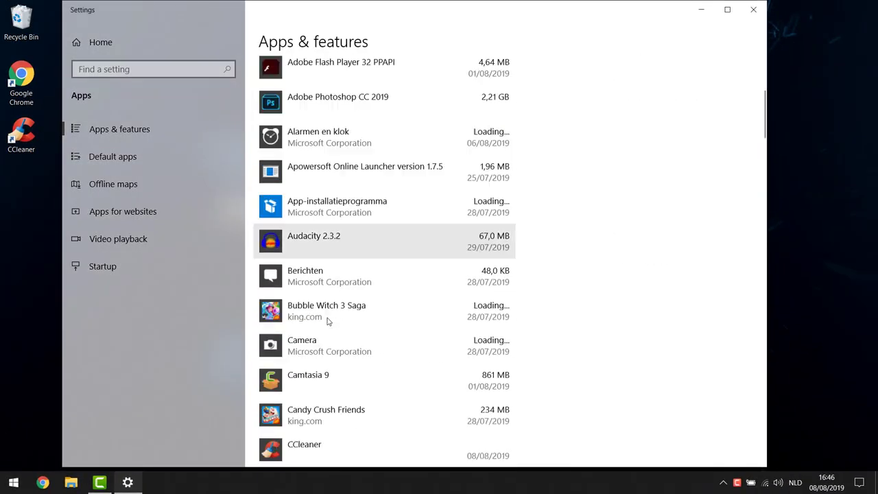
pyautogui.scroll(3, 337, 295)
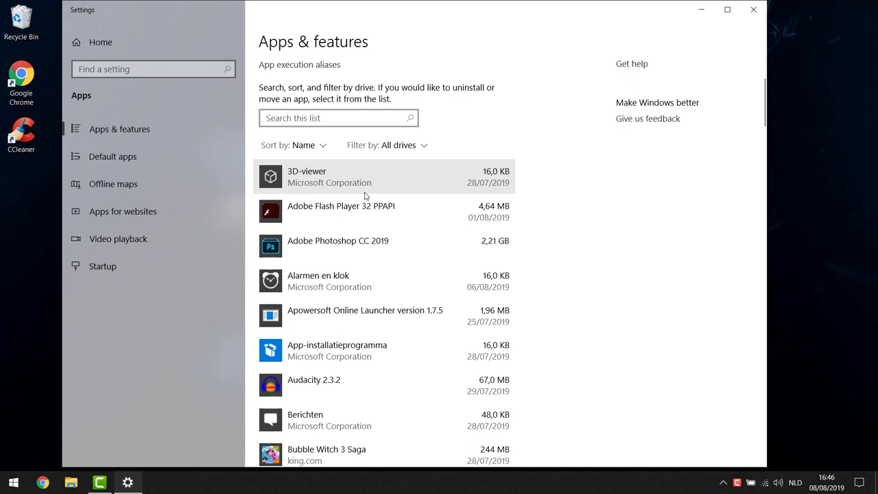
pyautogui.scroll(-2, 364, 257)
pyautogui.scroll(-5, 362, 264)
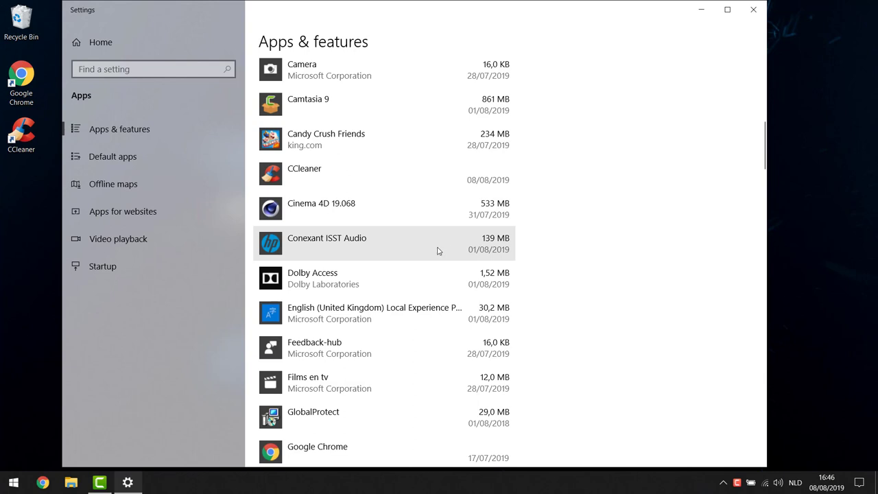
pyautogui.click(332, 186)
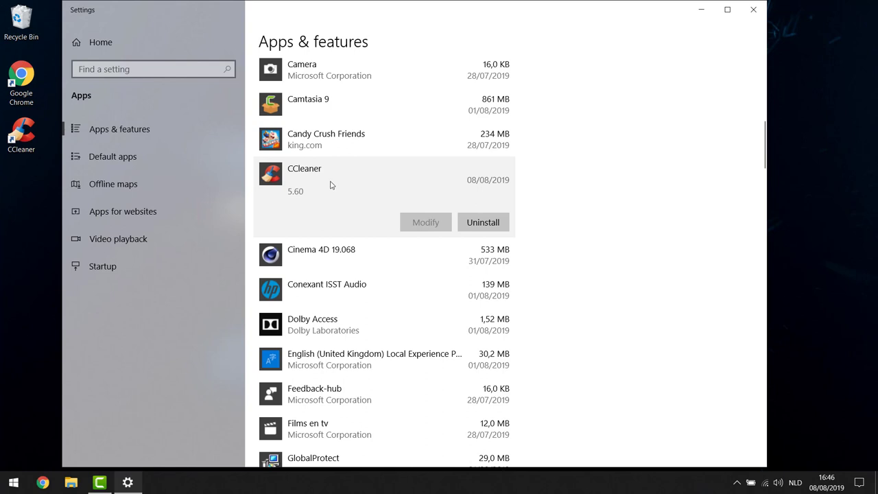
pyautogui.click(482, 224)
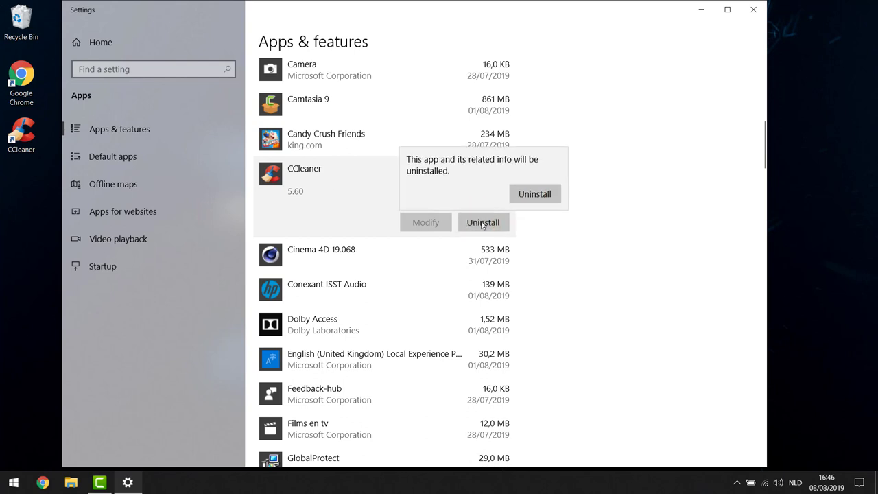
pyautogui.click(550, 196)
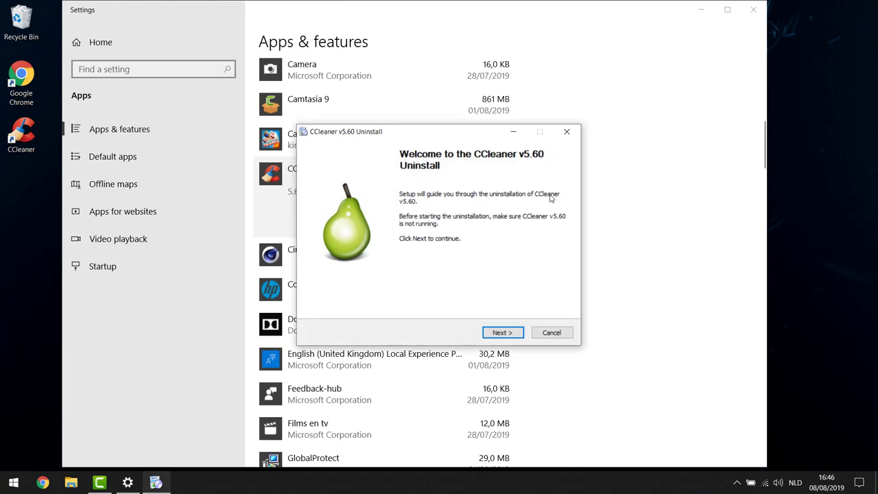
pyautogui.click(505, 334)
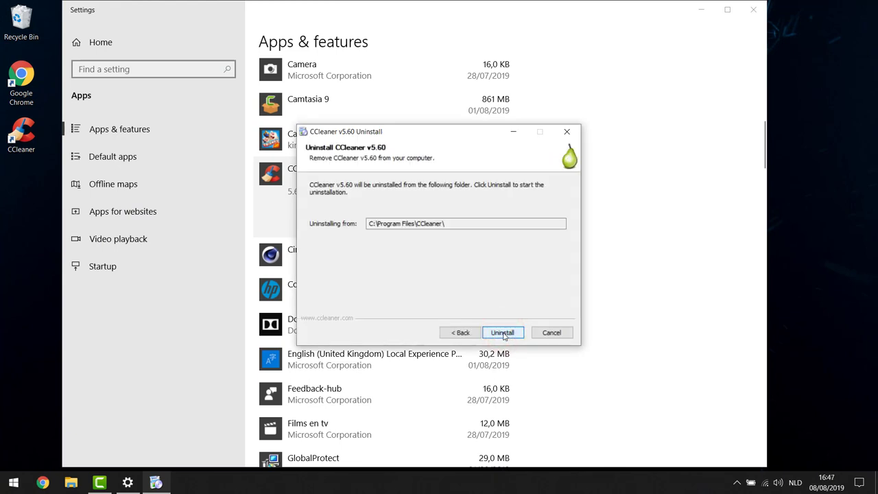
pyautogui.click(503, 333)
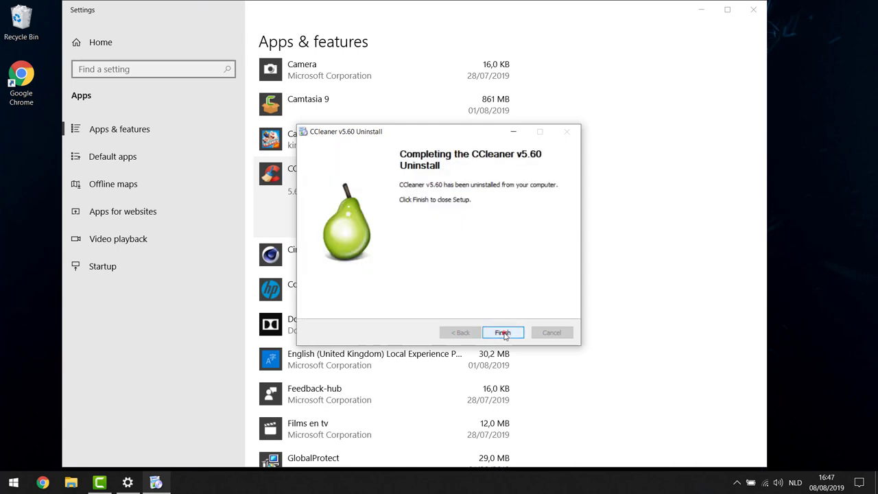
pyautogui.click(503, 333)
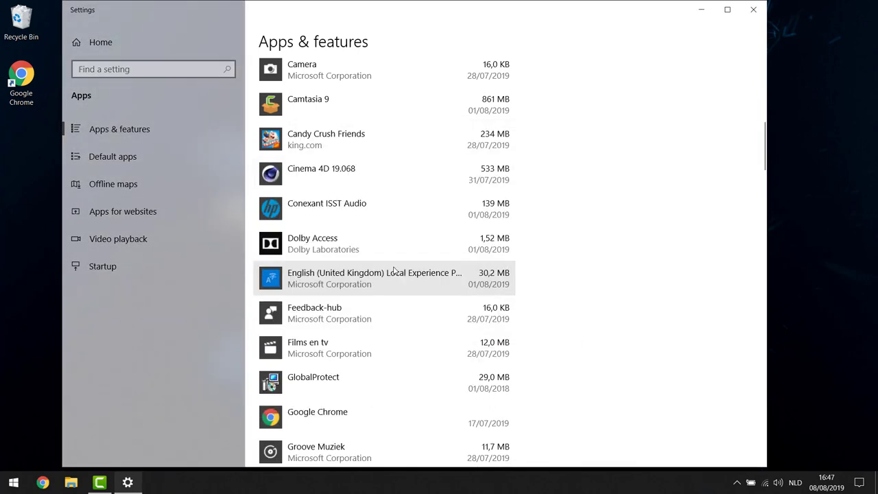
# - Start uninstalling TreeSize Free V4.3.1 from the installed apps list and confirm the removal
pyautogui.scroll(-10, 394, 275)
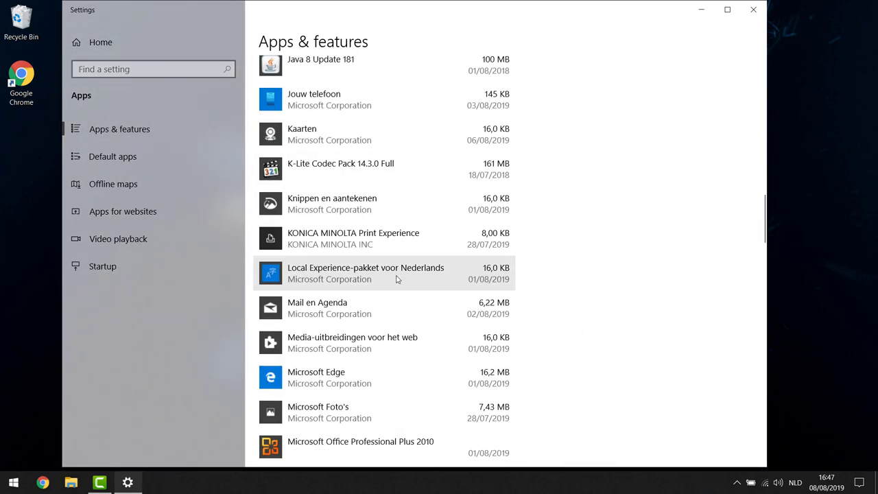
pyautogui.scroll(-10, 396, 279)
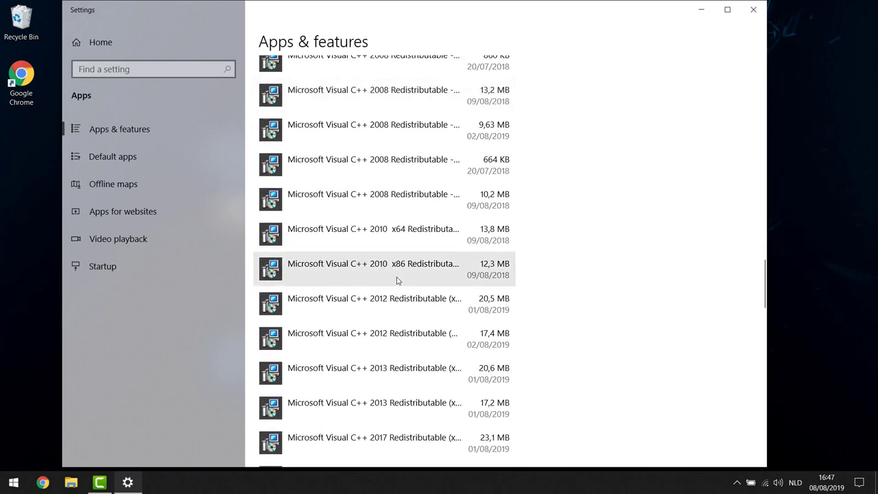
pyautogui.scroll(-10, 396, 279)
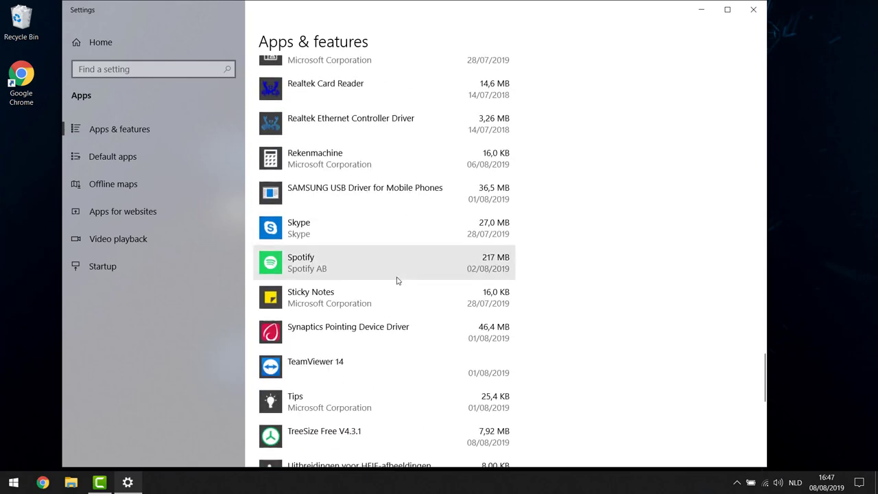
pyautogui.scroll(-2, 388, 274)
pyautogui.click(338, 233)
pyautogui.click(482, 277)
pyautogui.click(537, 245)
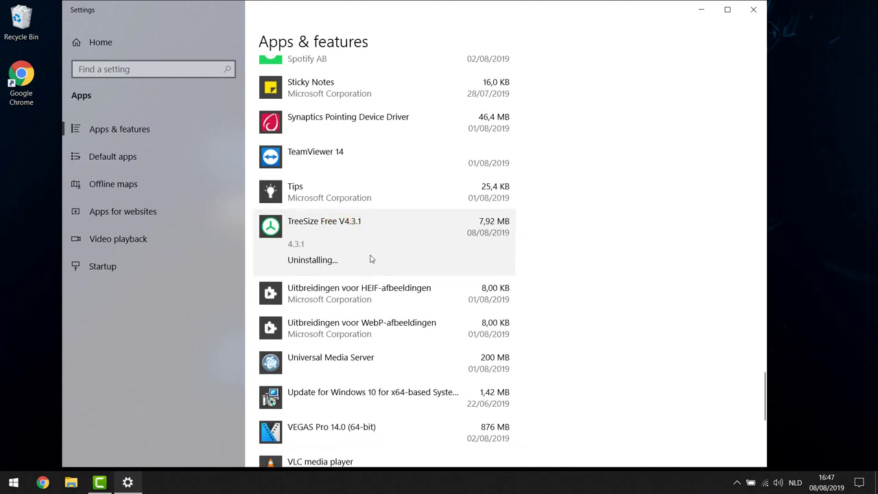
pyautogui.click(482, 280)
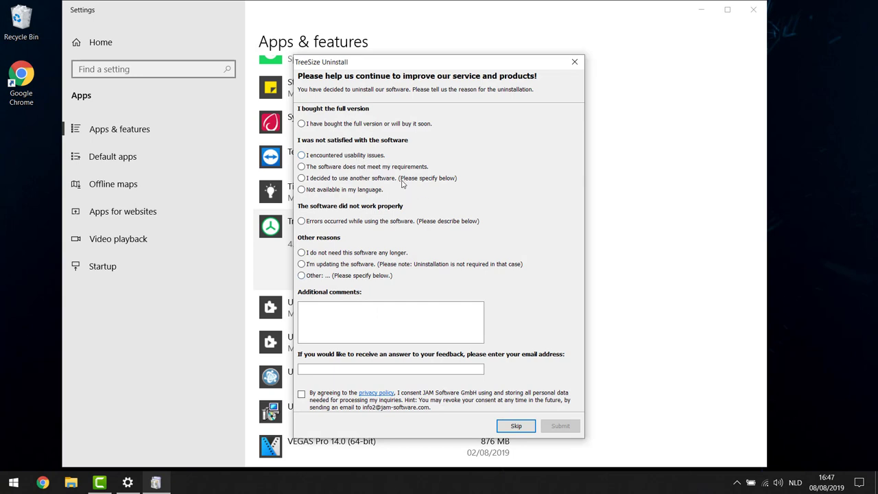
# - Skip the TreeSize feedback survey and finish the uninstallation, deleting the application settings too
pyautogui.click(516, 425)
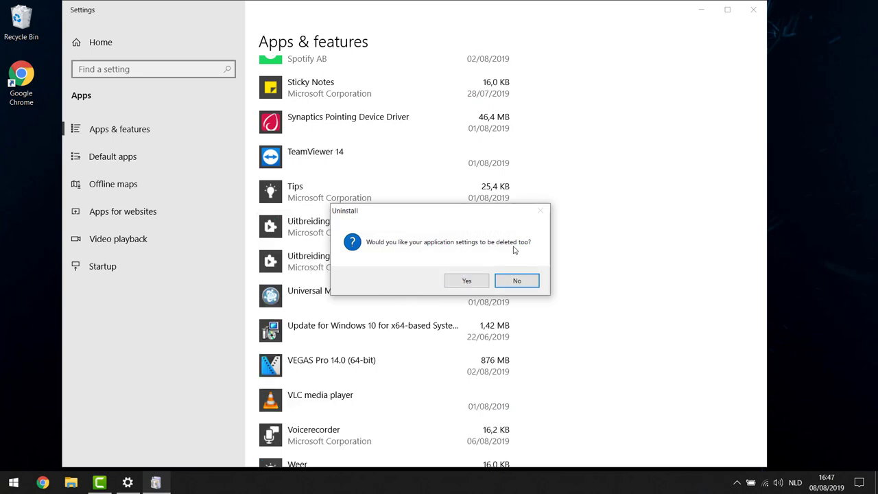
pyautogui.click(472, 281)
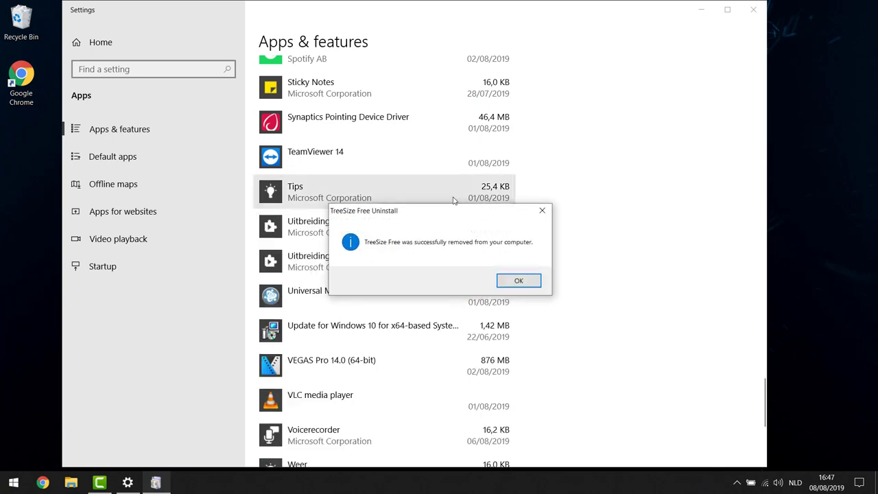
pyautogui.click(525, 281)
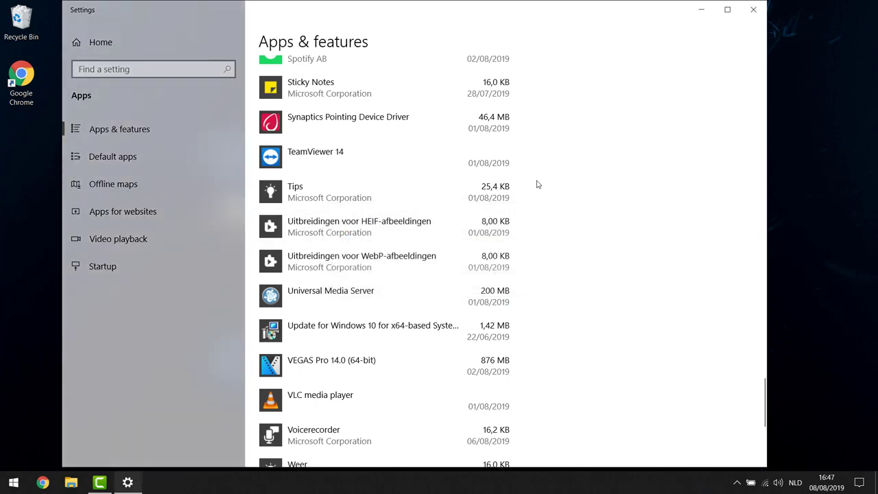
pyautogui.scroll(5, 433, 208)
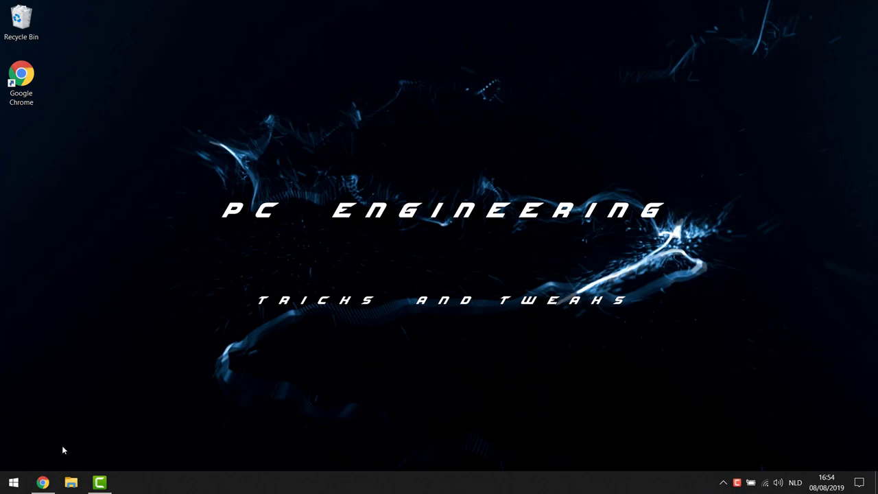
pyautogui.click(42, 483)
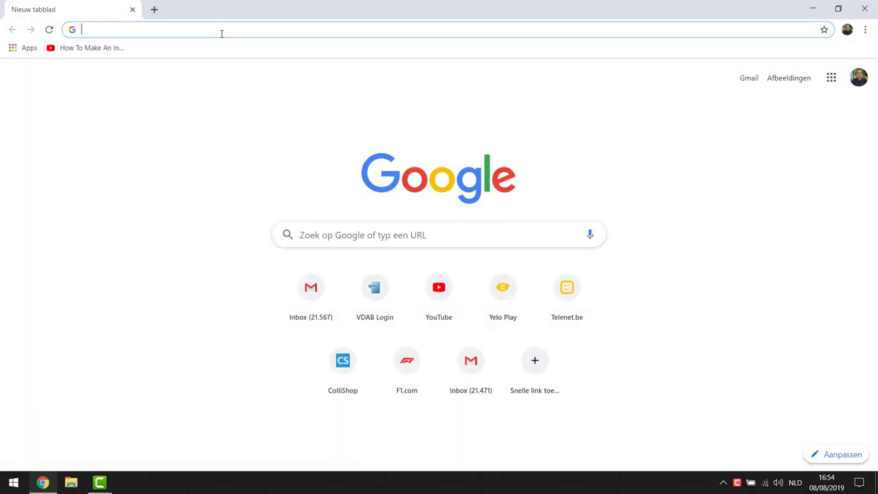
pyautogui.write('https://github.com/Sycnex/Windows10Debloater')
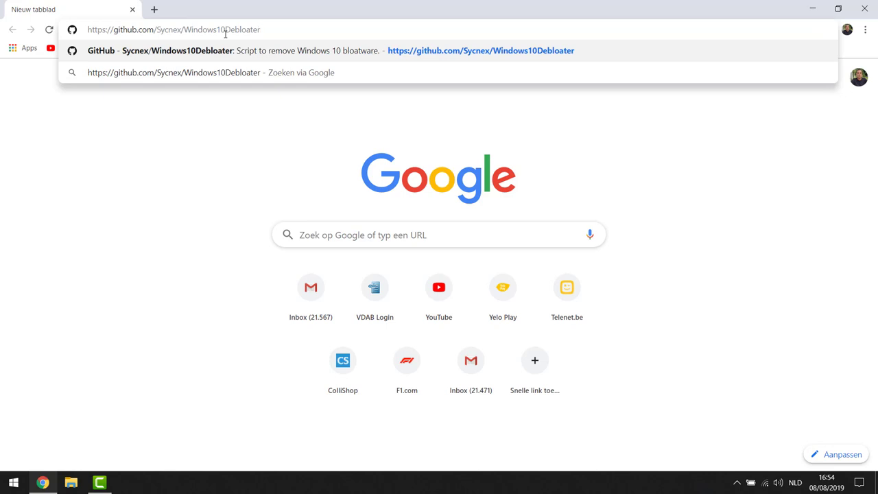
pyautogui.press('Return')
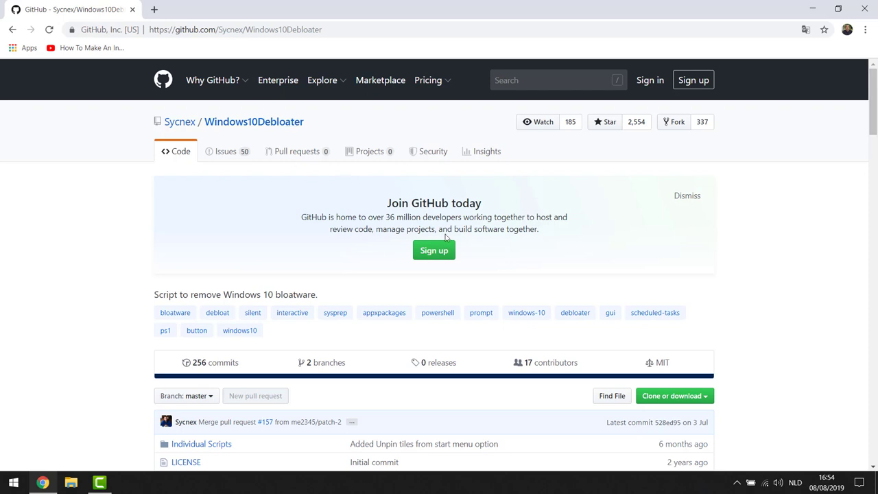
pyautogui.click(673, 401)
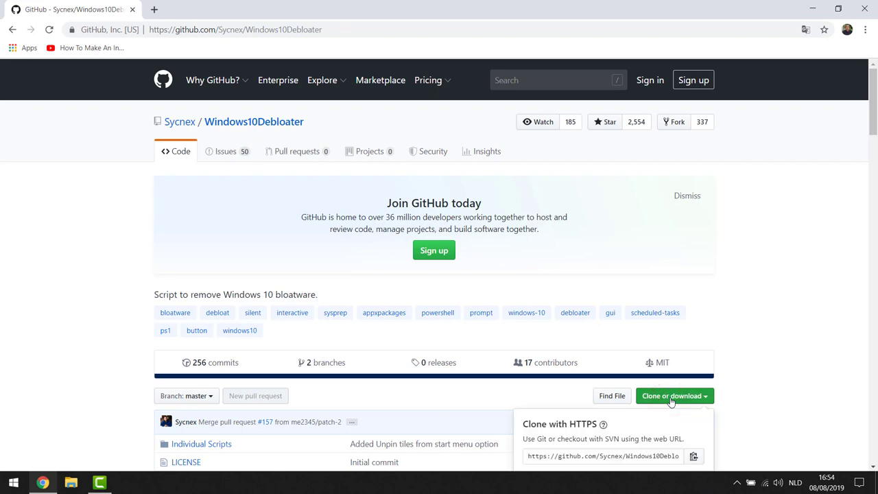
pyautogui.scroll(-1, 640, 412)
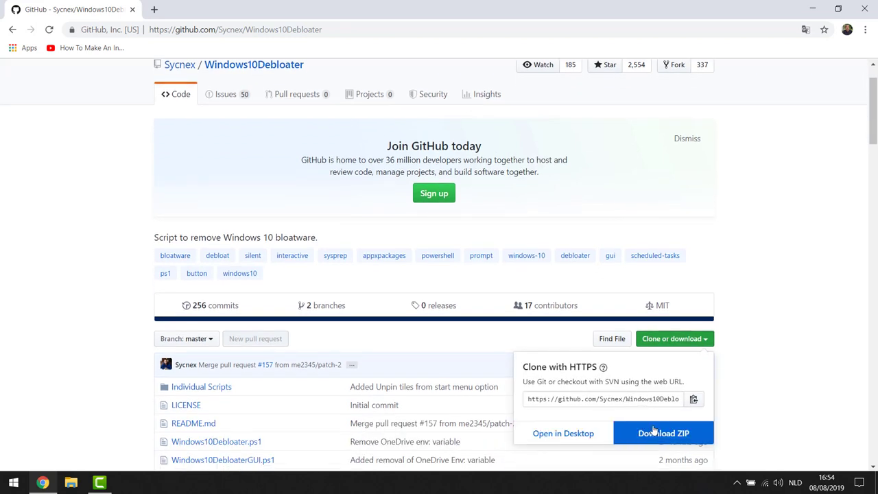
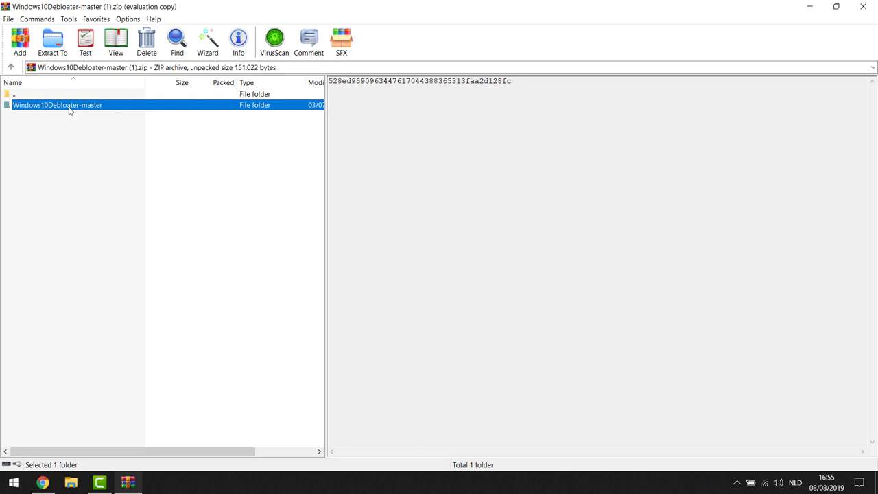
# - Return to the repository page in Chrome and review the README's script versions and list of removed bloatware
pyautogui.click(43, 482)
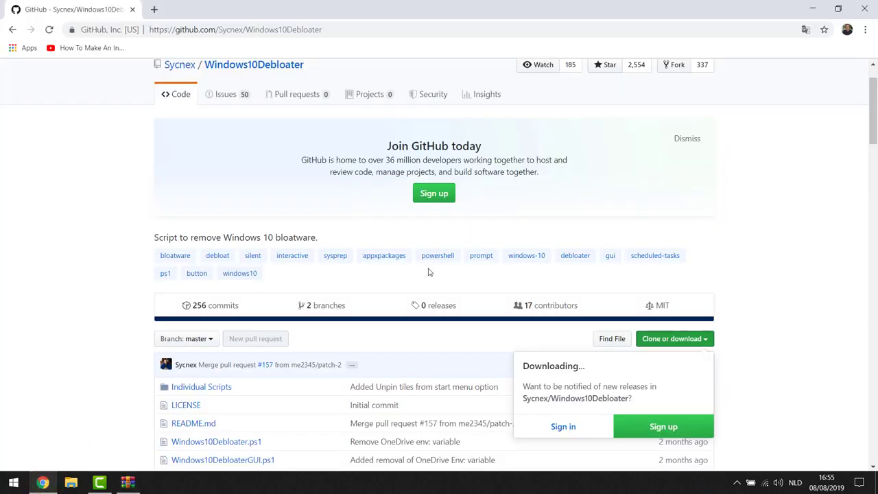
pyautogui.scroll(-6, 427, 270)
pyautogui.scroll(-18, 421, 293)
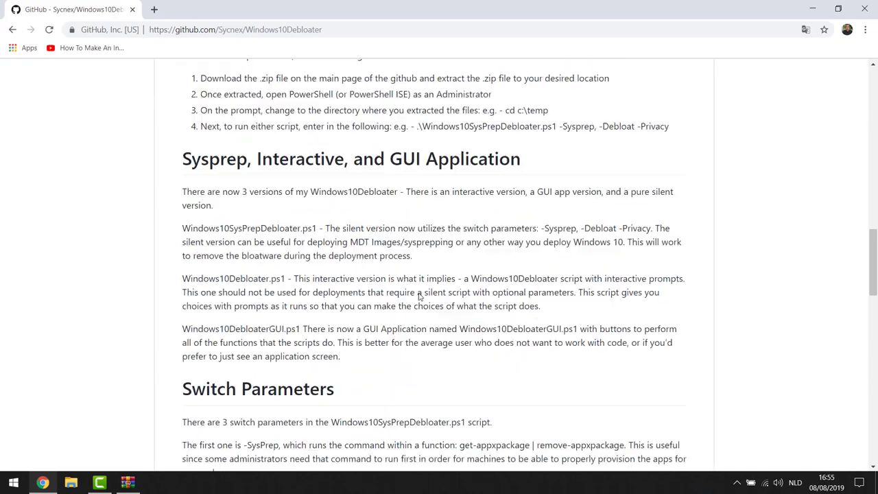
pyautogui.scroll(-7, 417, 297)
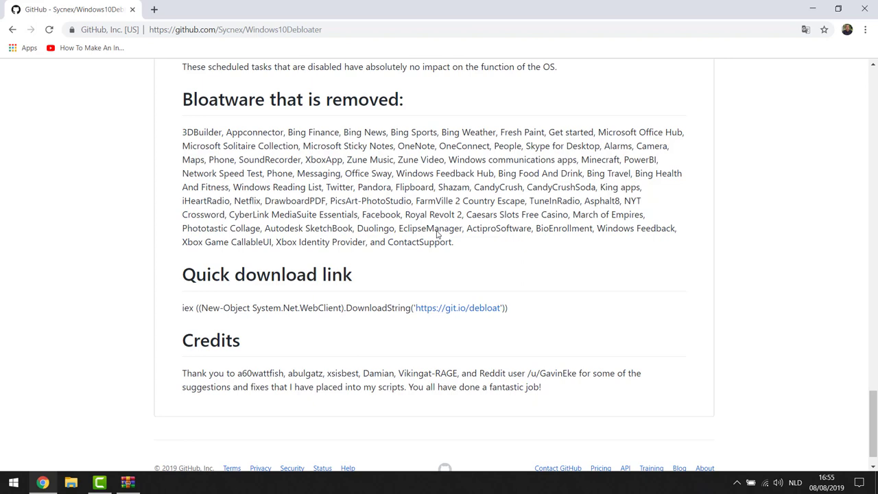
# - Switch to WinRAR and copy Windows10Debloater.ps1 from the archive's Windows10Debloater-master folder to the desktop
pyautogui.click(127, 483)
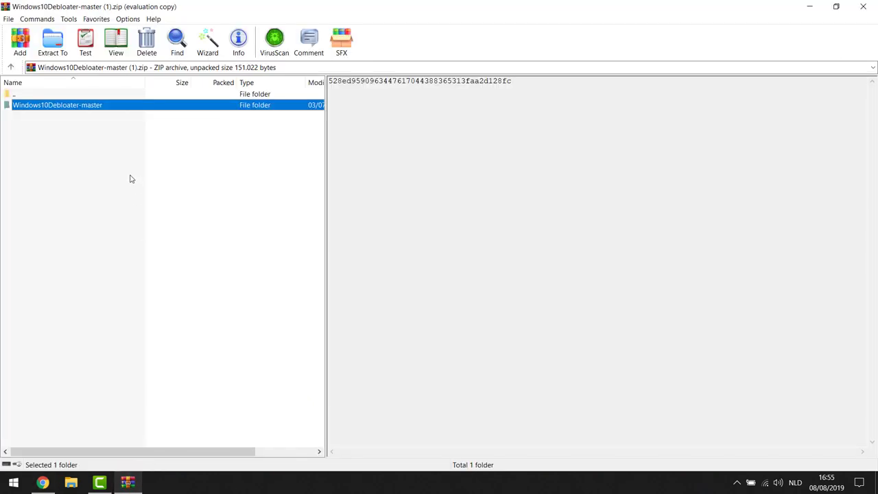
pyautogui.doubleClick(54, 106)
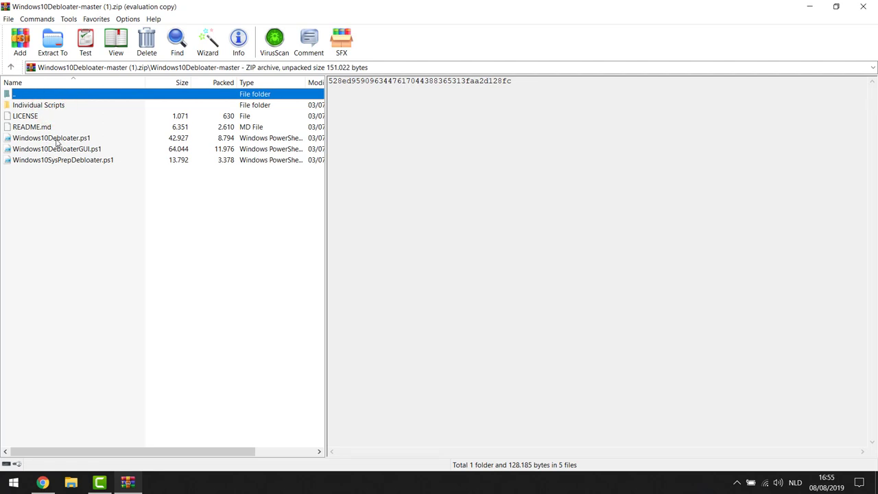
pyautogui.click(44, 140)
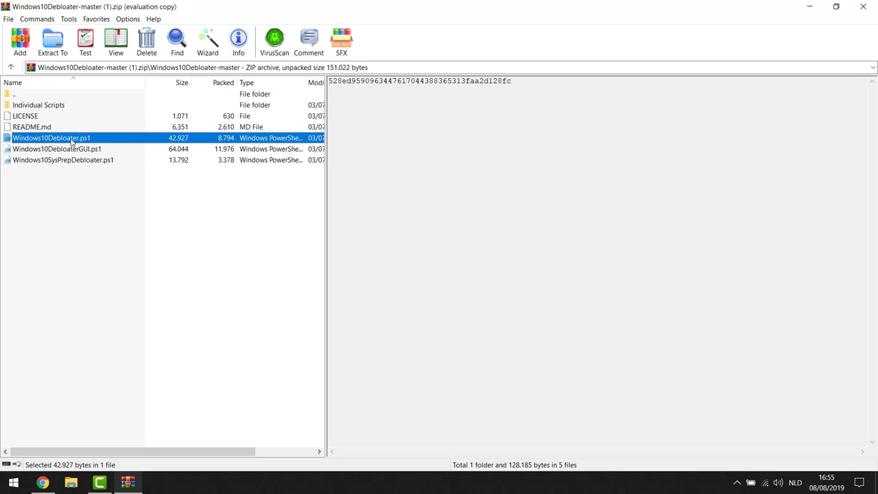
pyautogui.rightClick(72, 147)
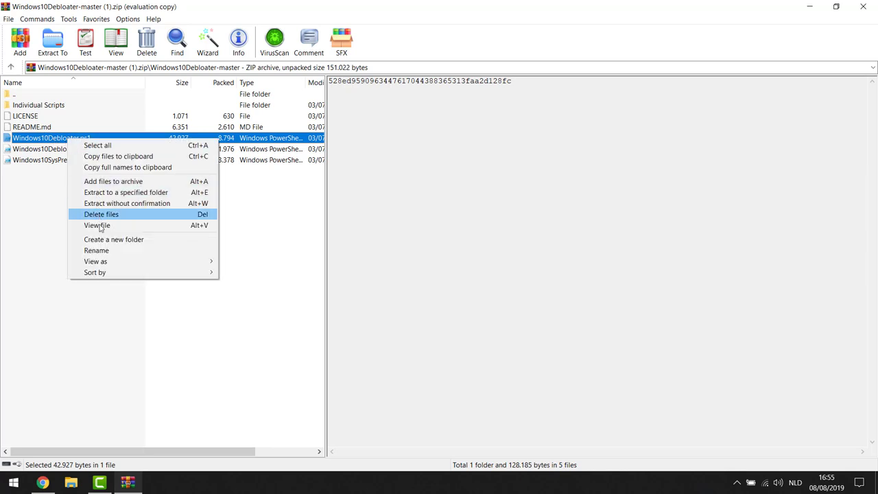
pyautogui.click(101, 159)
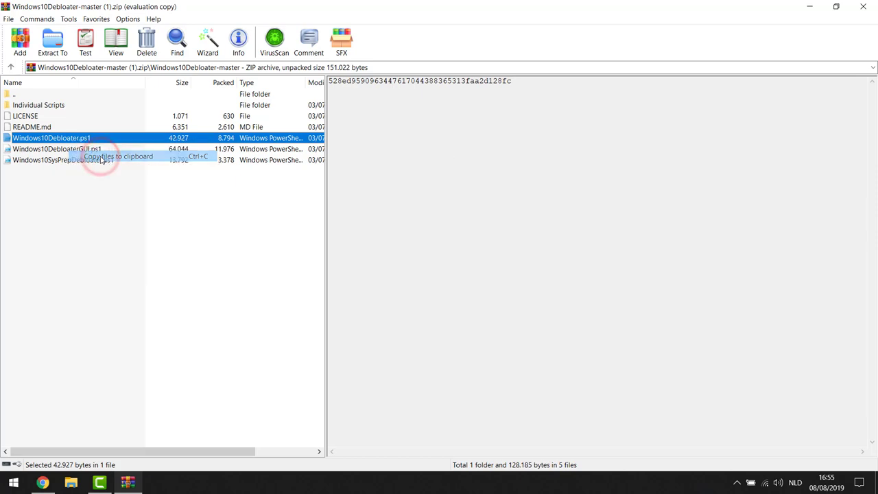
pyautogui.click(813, 6)
pyautogui.click(812, 11)
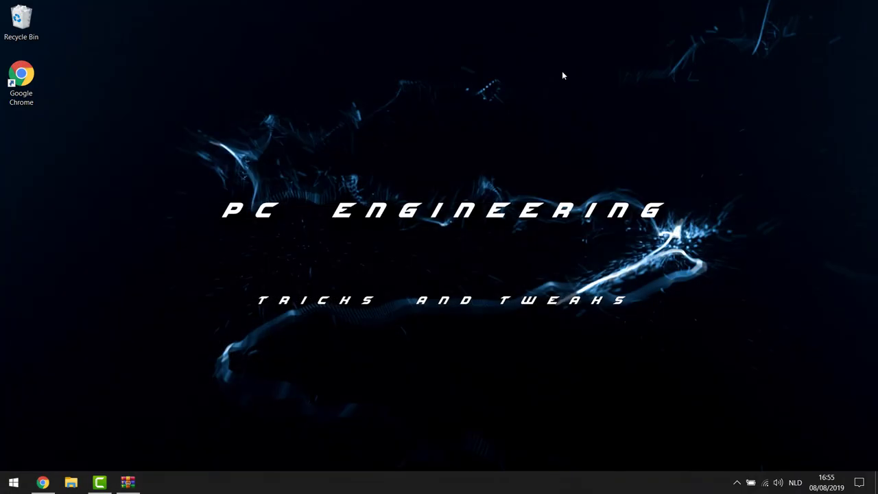
pyautogui.rightClick(31, 144)
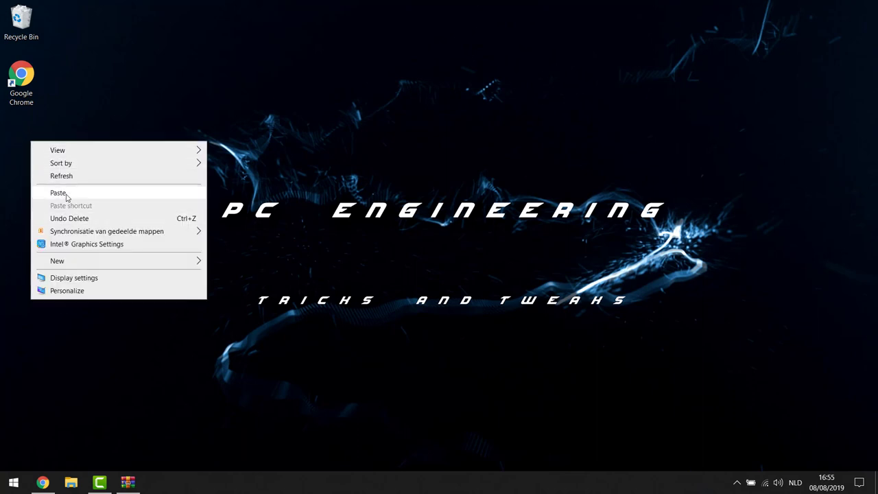
pyautogui.click(56, 195)
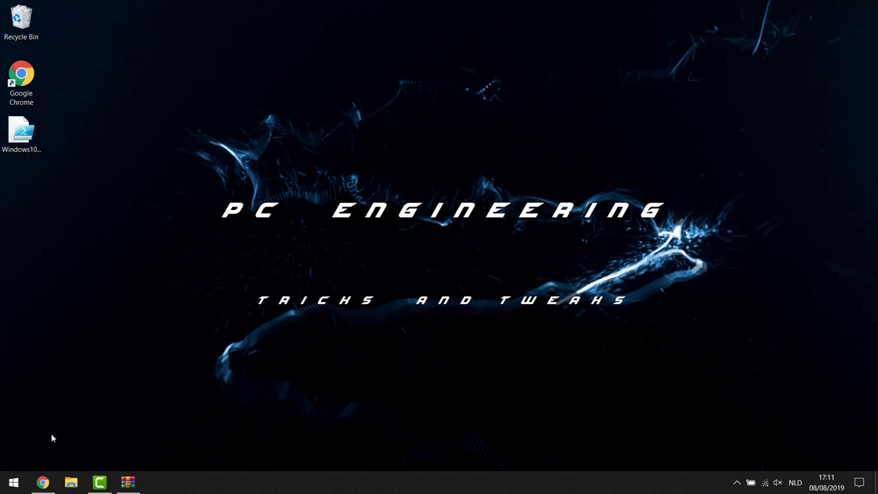
# - Switch to Chrome, copy the command Set-ExecutionPolicy Unrestricted -Force from the Windows10Debloater README and minimize the browser
pyautogui.click(42, 482)
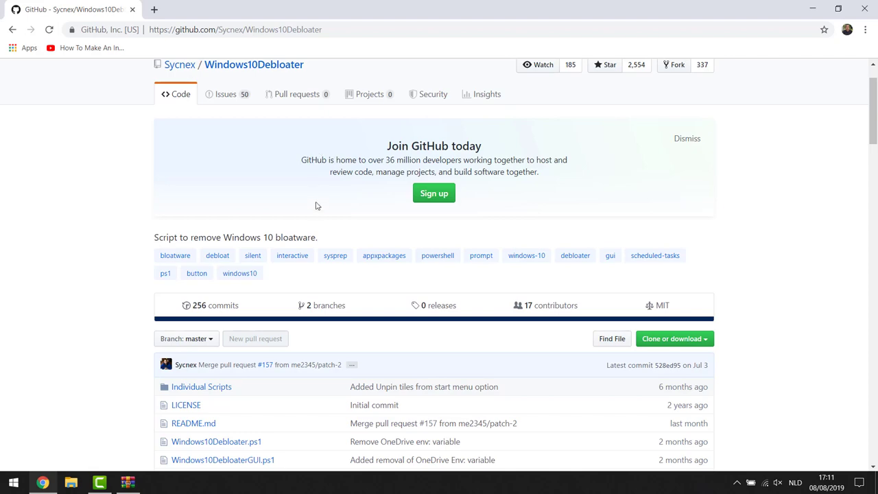
pyautogui.scroll(-6, 319, 219)
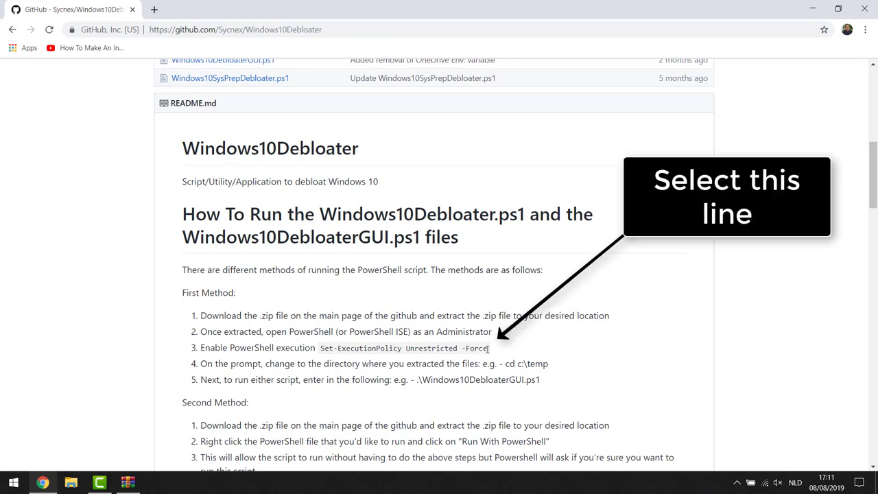
pyautogui.moveTo(489, 348); pyautogui.dragTo(321, 348)
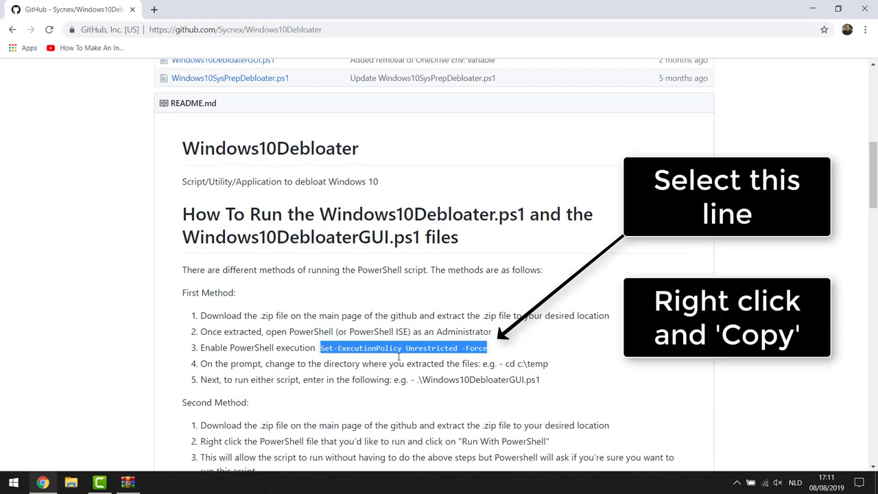
pyautogui.rightClick(401, 352)
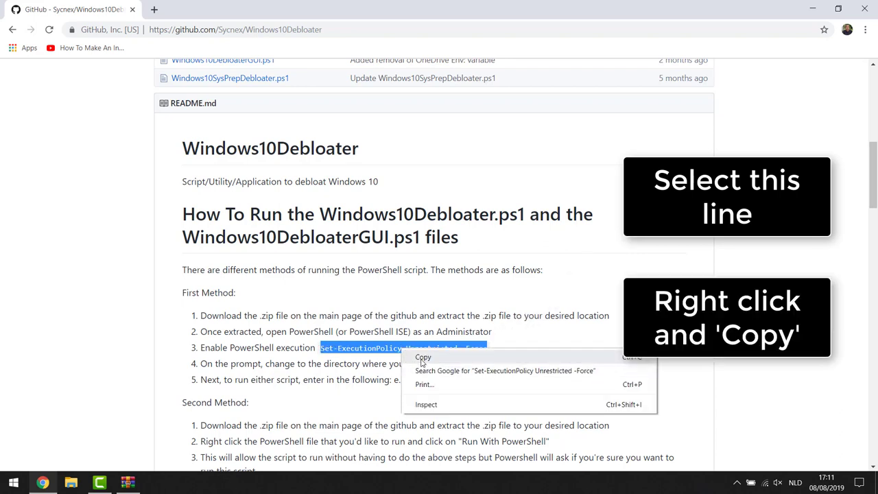
pyautogui.click(423, 358)
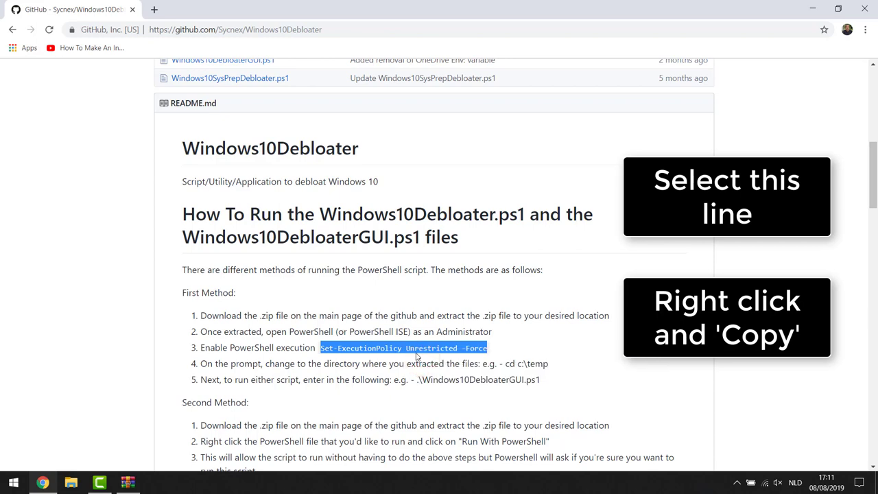
pyautogui.click(810, 9)
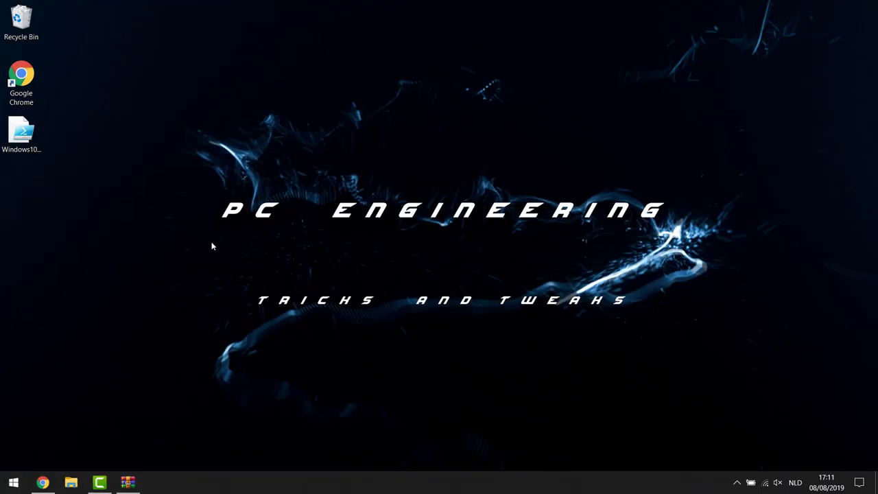
# - Search Windows for powershell ise and launch Windows PowerShell ISE as administrator
pyautogui.click(15, 483)
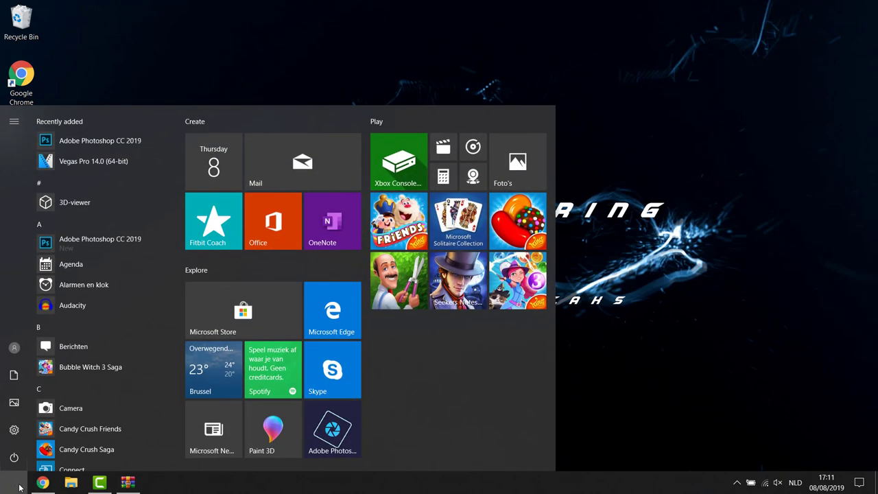
pyautogui.write('powershell')
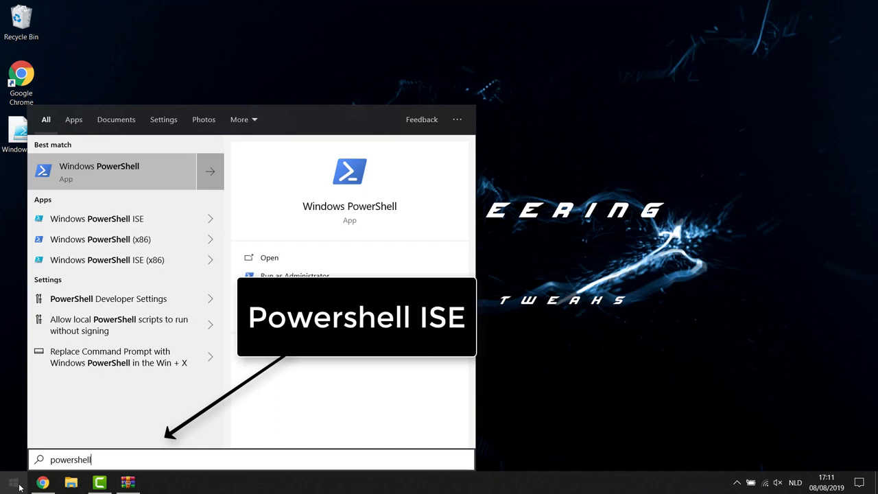
pyautogui.write(' ise')
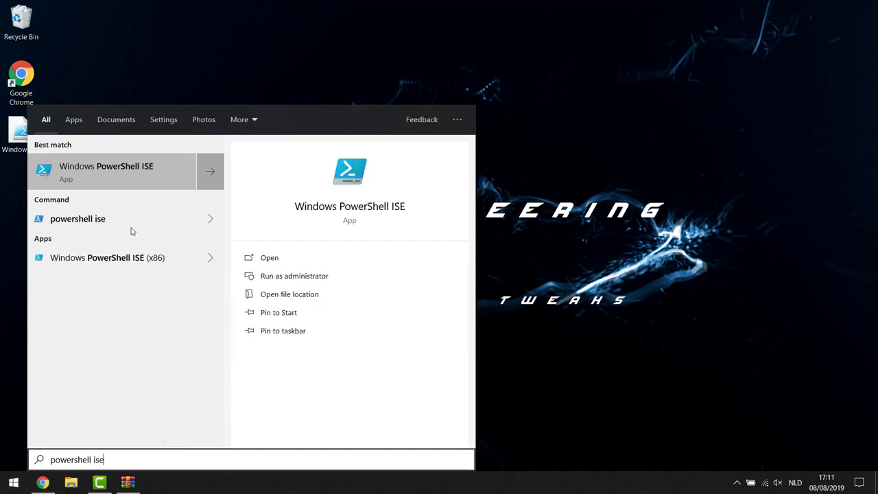
pyautogui.rightClick(112, 171)
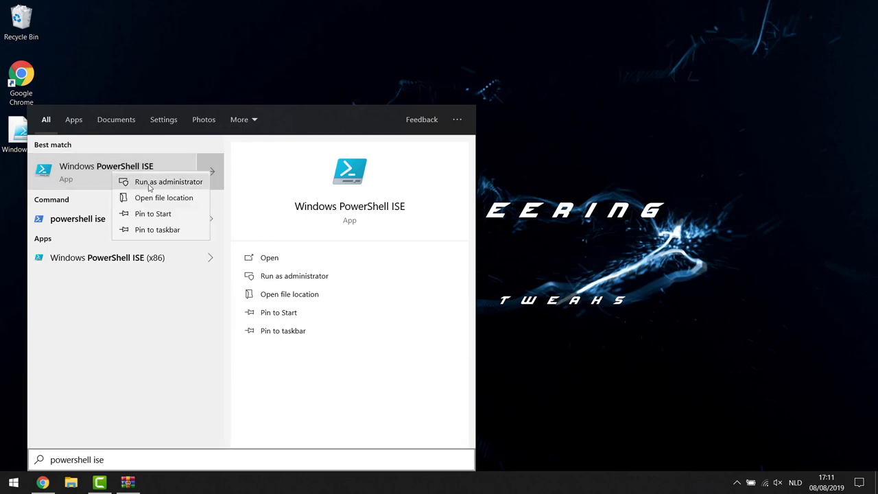
pyautogui.click(149, 187)
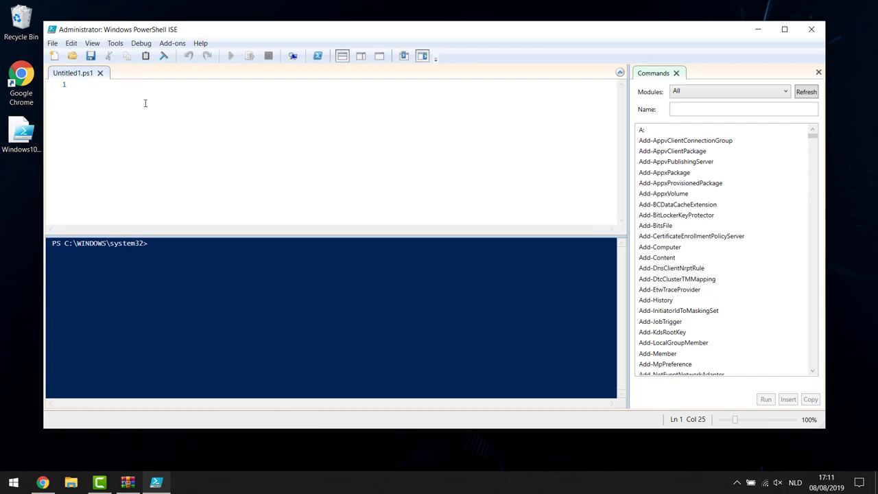
# - Open the script Windows10Debloater.ps1 from the Desktop folder in PowerShell ISE
pyautogui.click(54, 45)
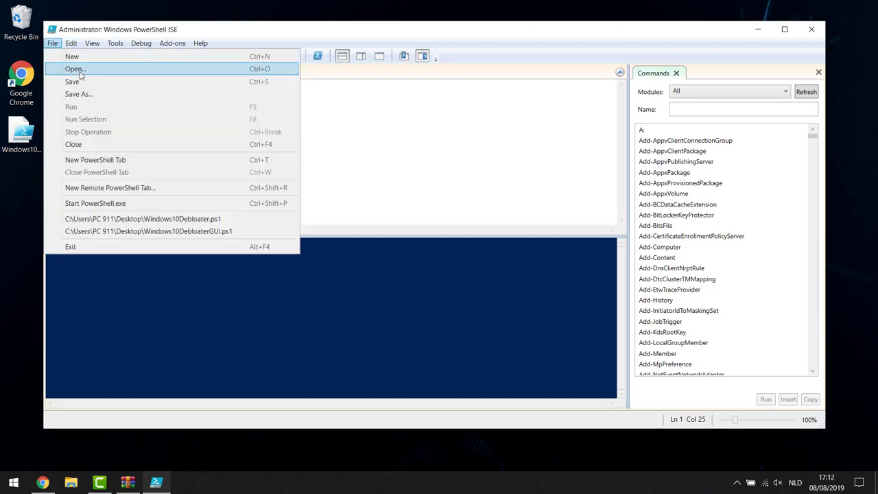
pyautogui.click(78, 69)
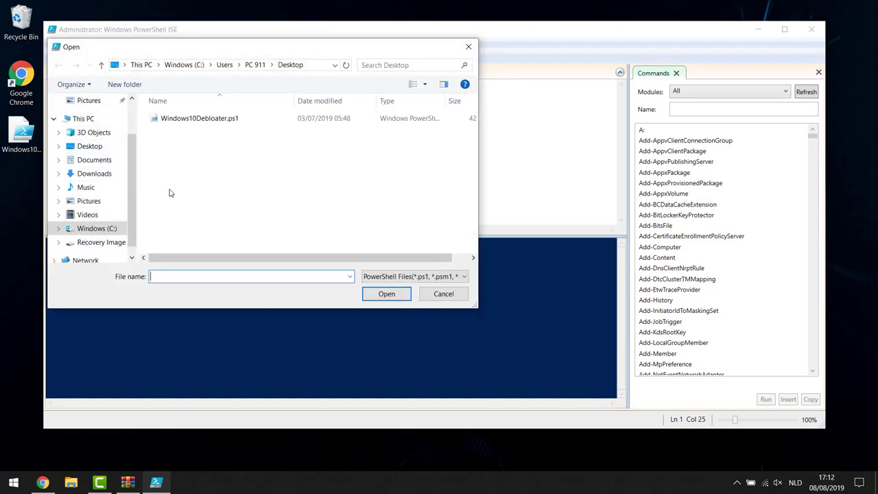
pyautogui.click(86, 147)
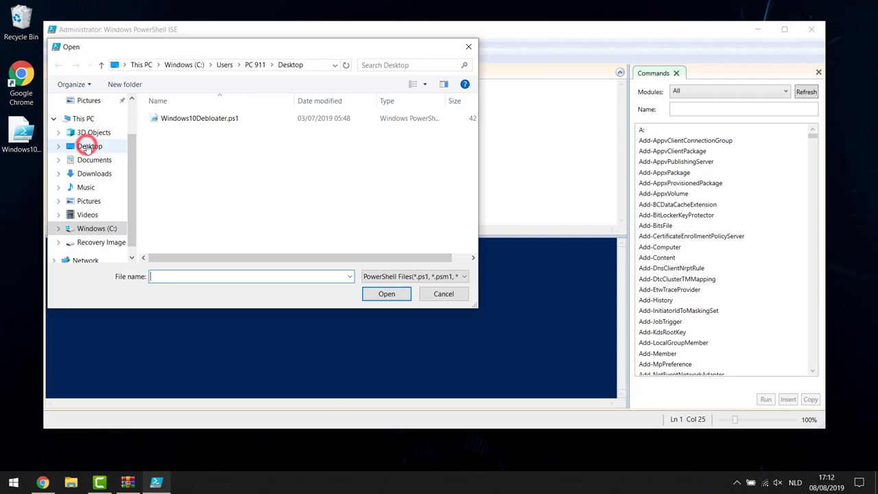
pyautogui.click(195, 120)
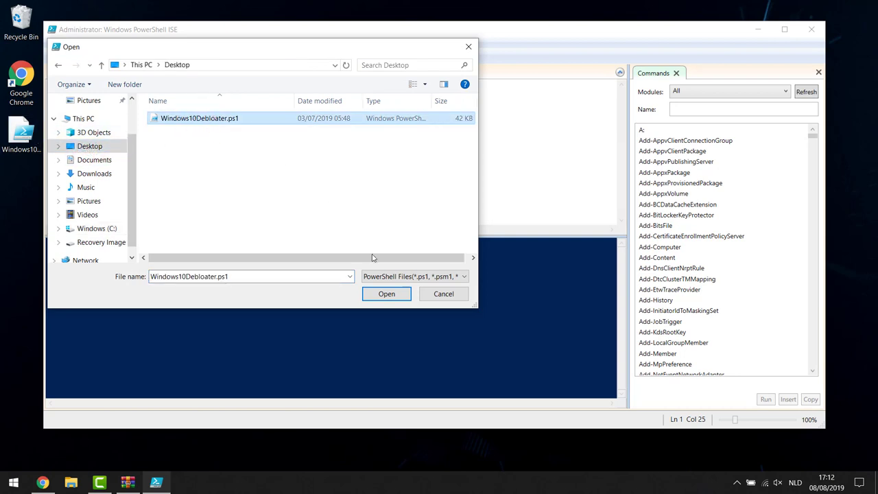
pyautogui.click(387, 294)
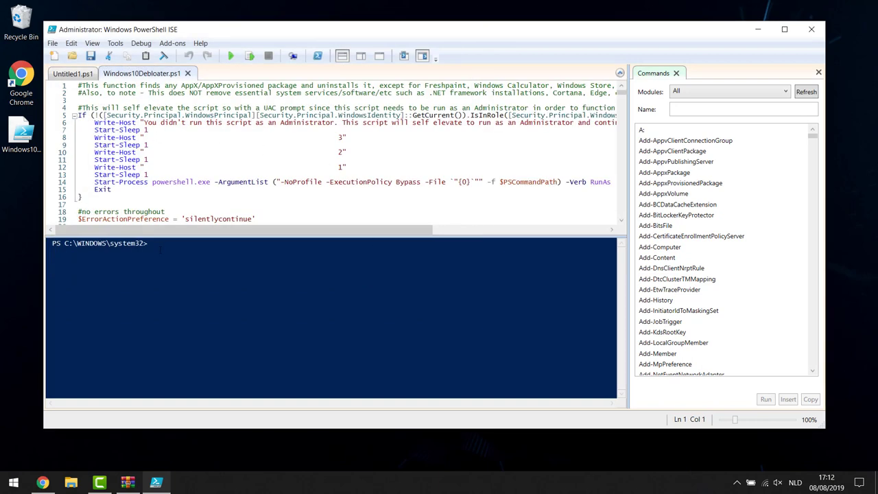
# - Paste the copied command Set-ExecutionPolicy Unrestricted -Force into the console and execute it
pyautogui.click(155, 248)
pyautogui.rightClick(159, 244)
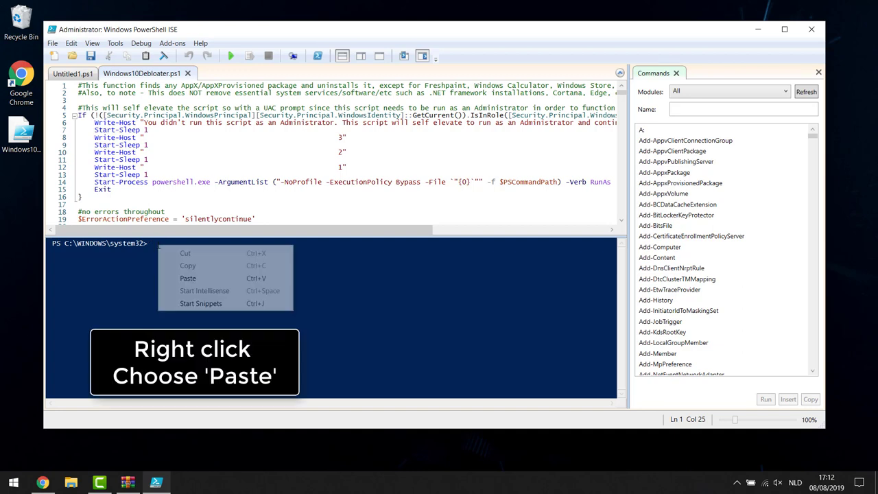
pyautogui.click(189, 278)
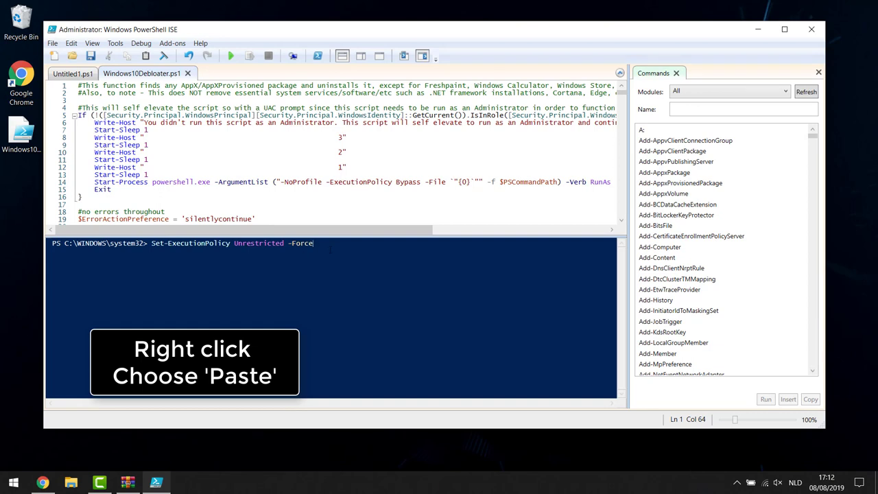
pyautogui.press('Return')
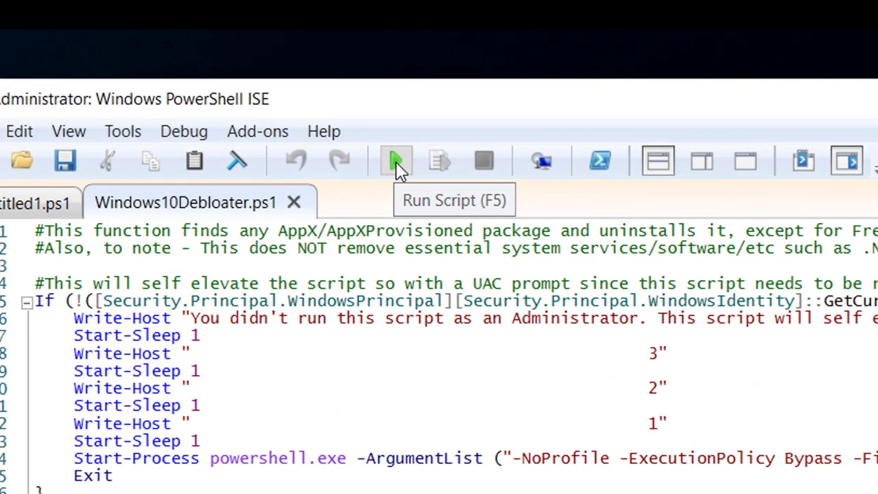
# - Run the debloater script, choosing to debloat Windows 10, remove everything preinstalled and delete all CloudStore children, and close the File Explorer window
pyautogui.click(395, 161)
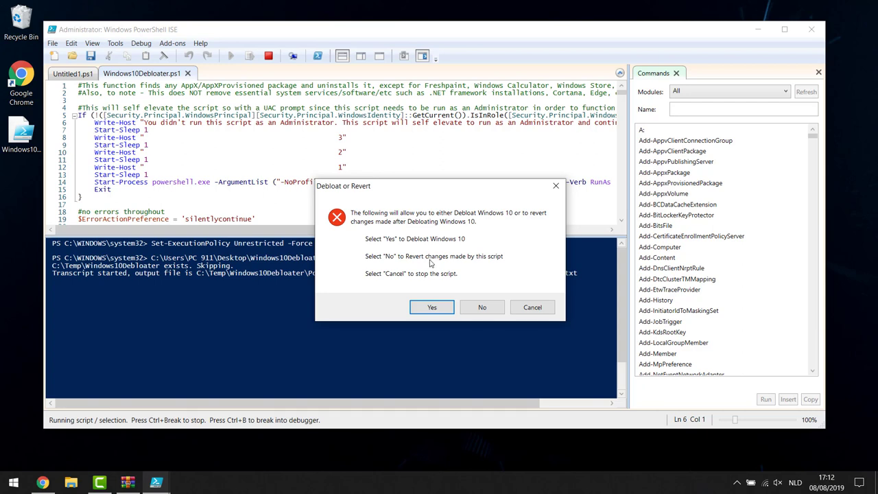
pyautogui.click(432, 308)
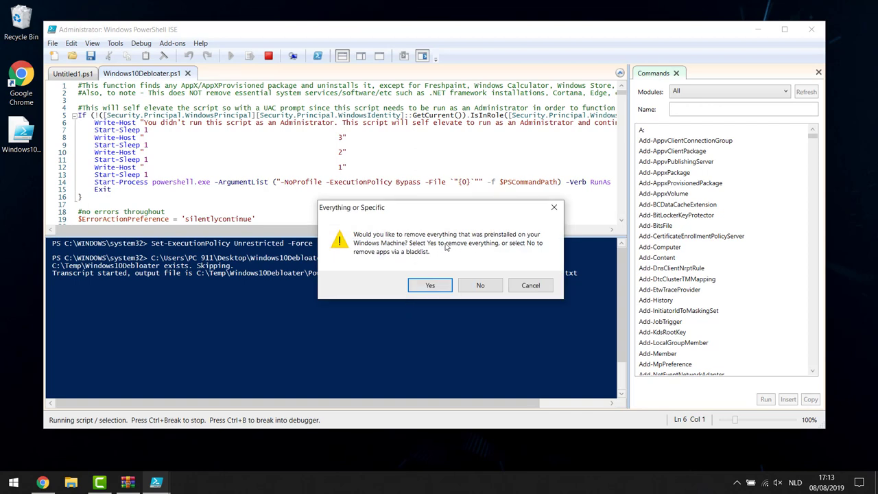
pyautogui.click(432, 286)
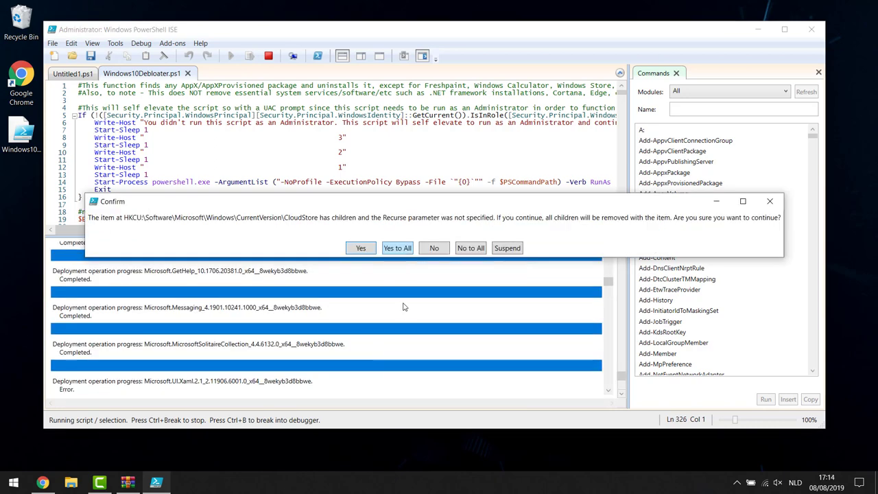
pyautogui.click(401, 251)
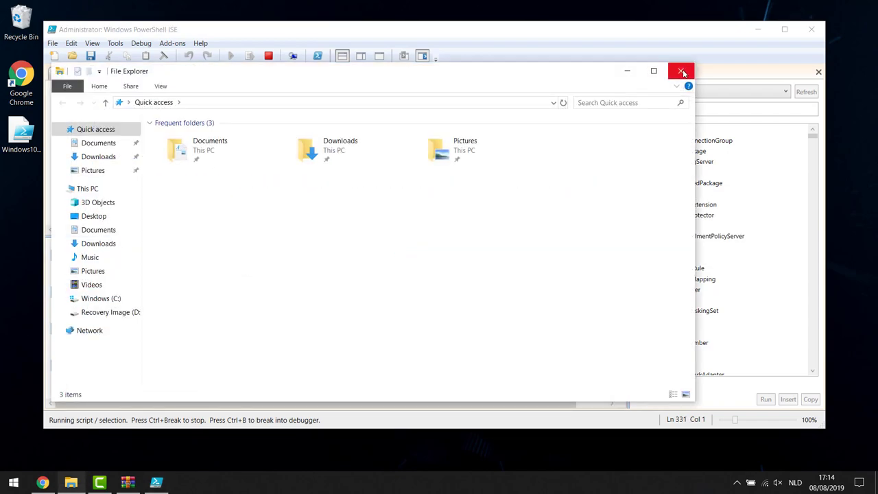
pyautogui.click(682, 71)
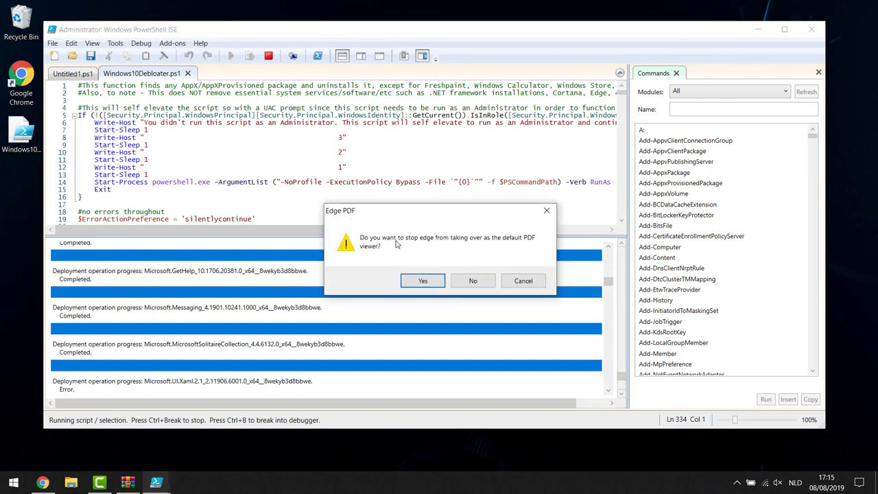
# - Decline the Edge PDF, Start menu unpinning, .NET 3.5 and restart options, agree to uninstall OneDrive, and close PowerShell ISE
pyautogui.click(473, 282)
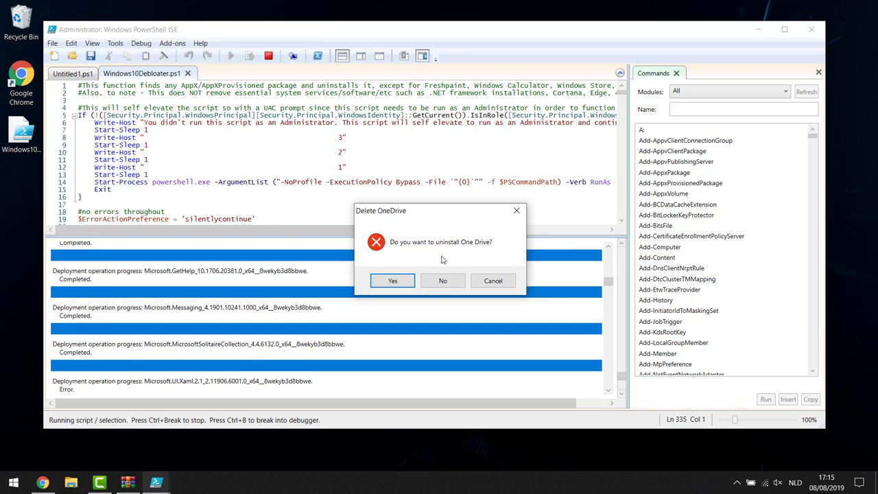
pyautogui.click(399, 282)
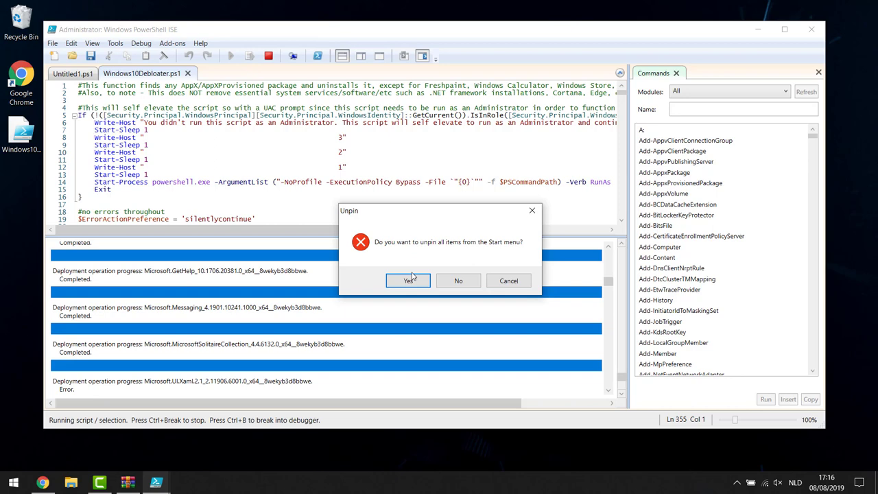
pyautogui.click(458, 281)
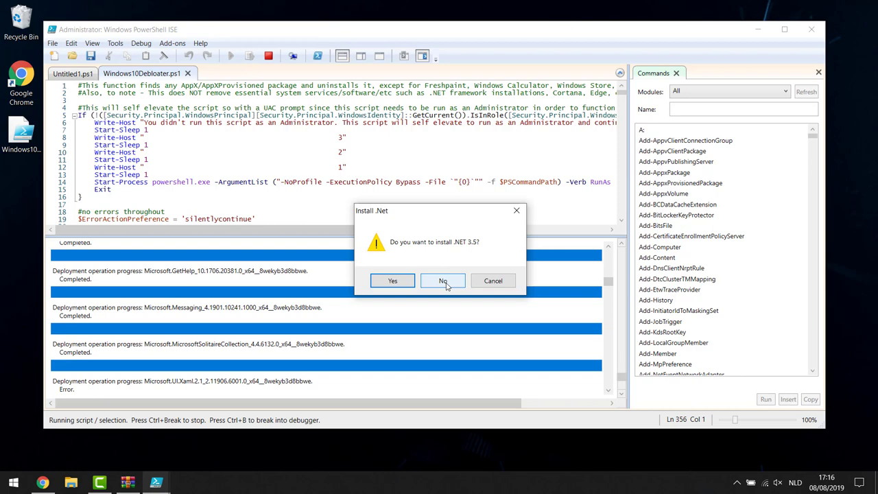
pyautogui.click(443, 281)
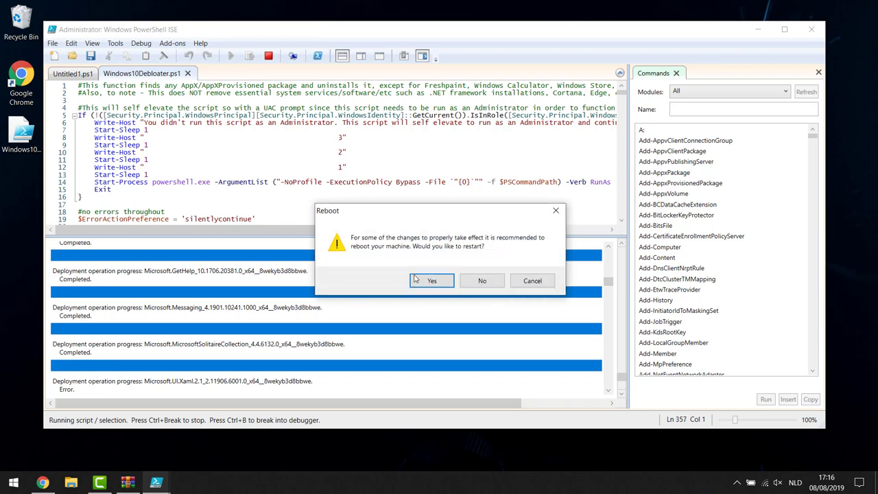
pyautogui.click(482, 281)
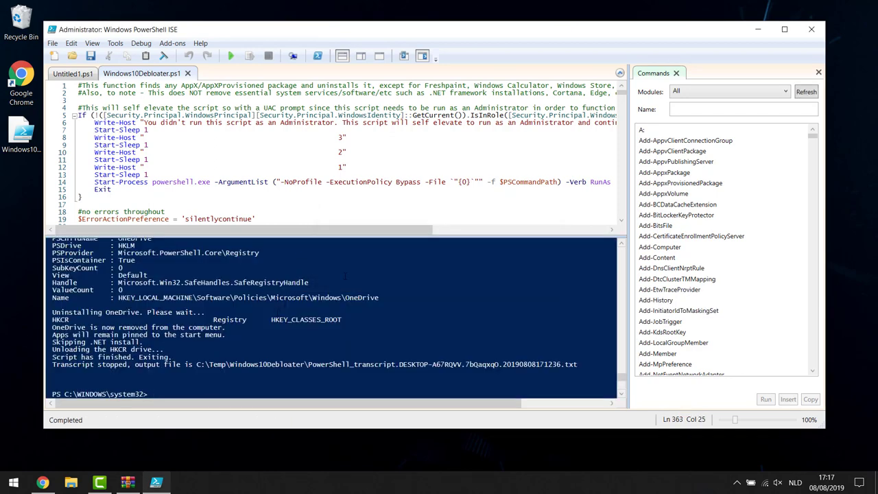
pyautogui.click(812, 32)
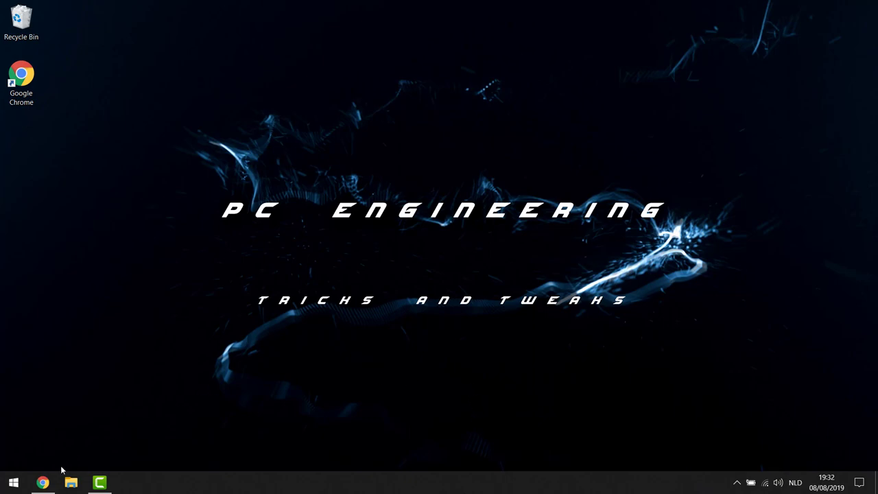
# - Switch to Chrome and open the raw gist.githubusercontent.com page of Remove-Windows10-Bloat.bat
pyautogui.click(43, 482)
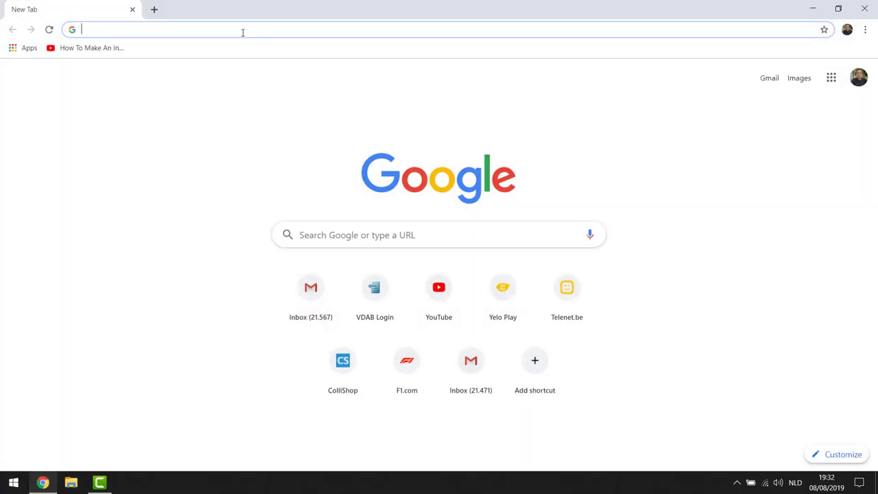
pyautogui.click(241, 31)
pyautogui.write('https://gist.githubusercontent.com/matthewjberger/2f4295887d6cb5738fa34e597f457b7f/raw/b23fa065febed8a2d7c2f030fba6da381f640997/Remove-Windows10-Bloat.bat')
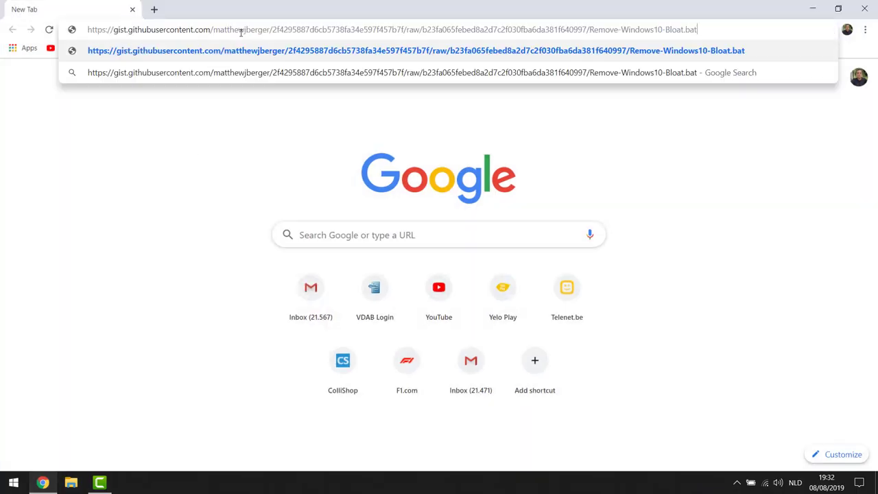
pyautogui.press('Return')
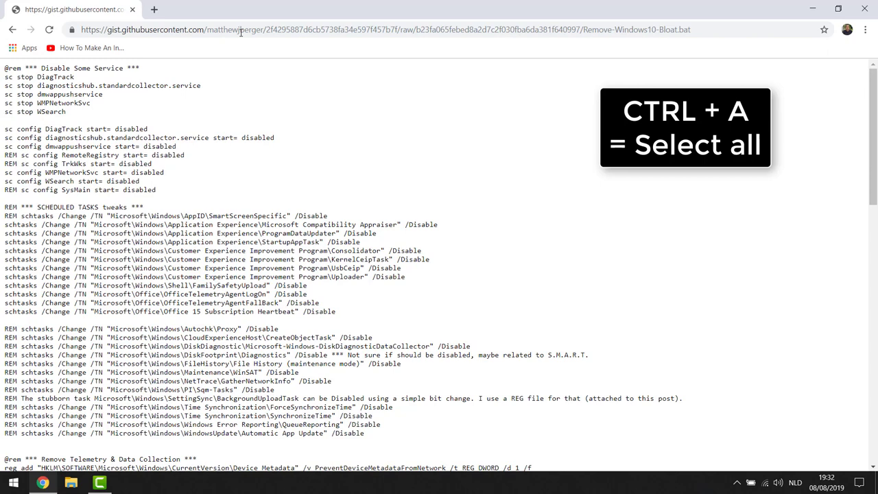
# - Copy the entire text of the Remove-Windows10-Bloat.bat script from the page and close Chrome
pyautogui.hotkey('ctrl', 'a')
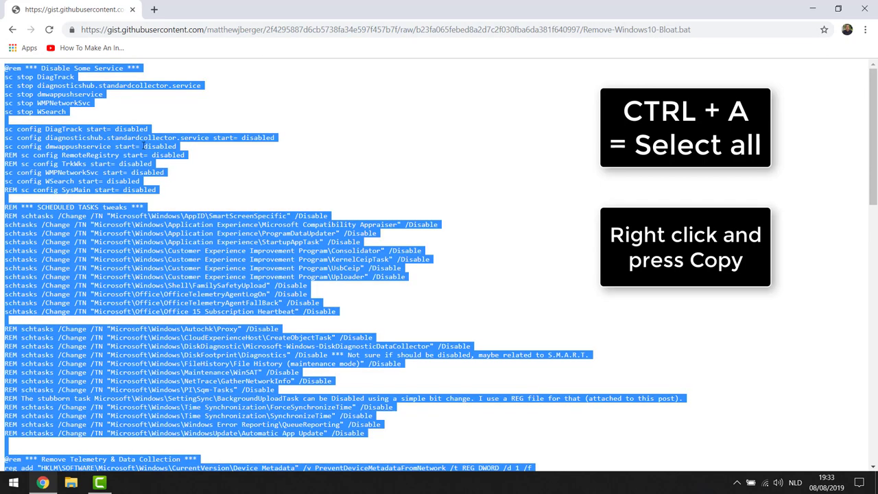
pyautogui.rightClick(121, 156)
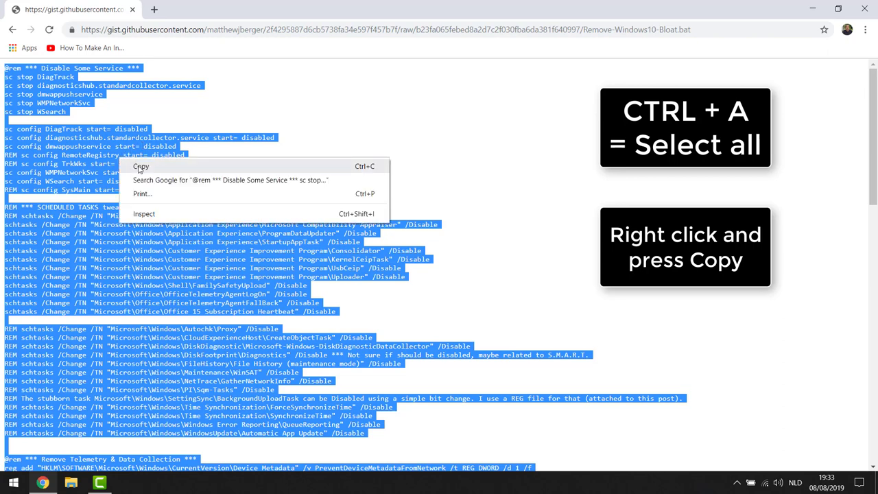
pyautogui.click(140, 168)
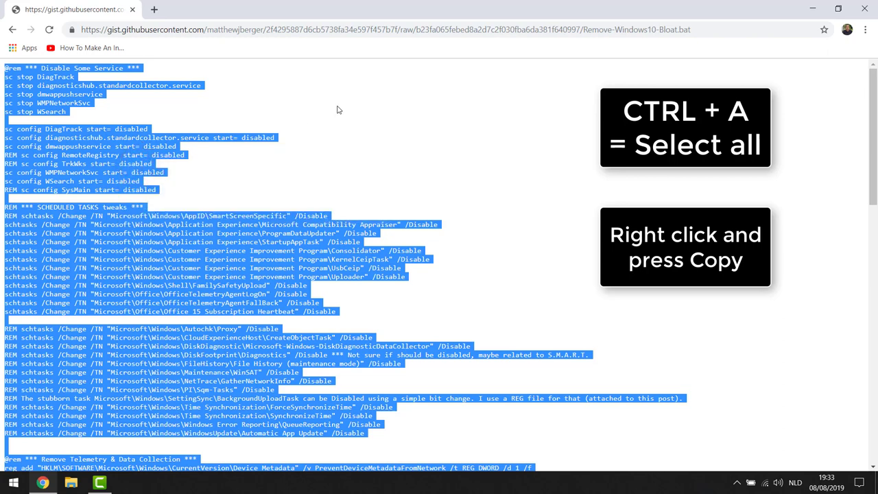
pyautogui.click(867, 9)
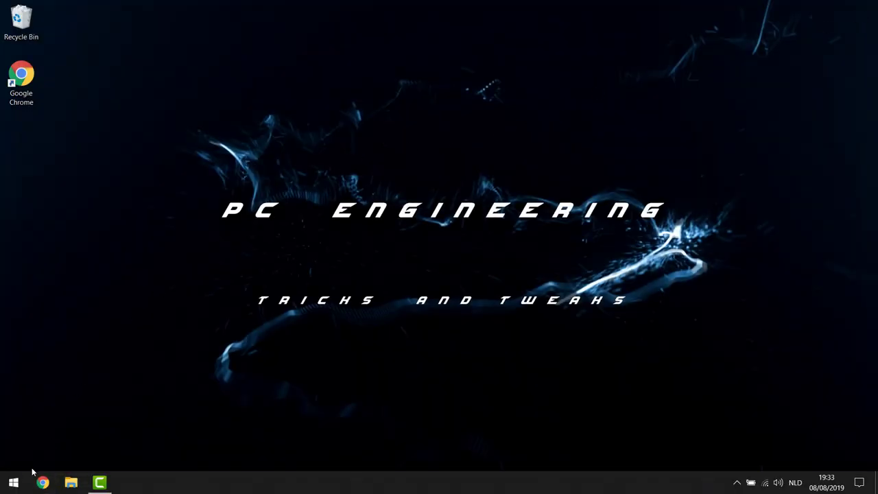
# - Open Notepad and paste the copied script into the empty document
pyautogui.click(15, 485)
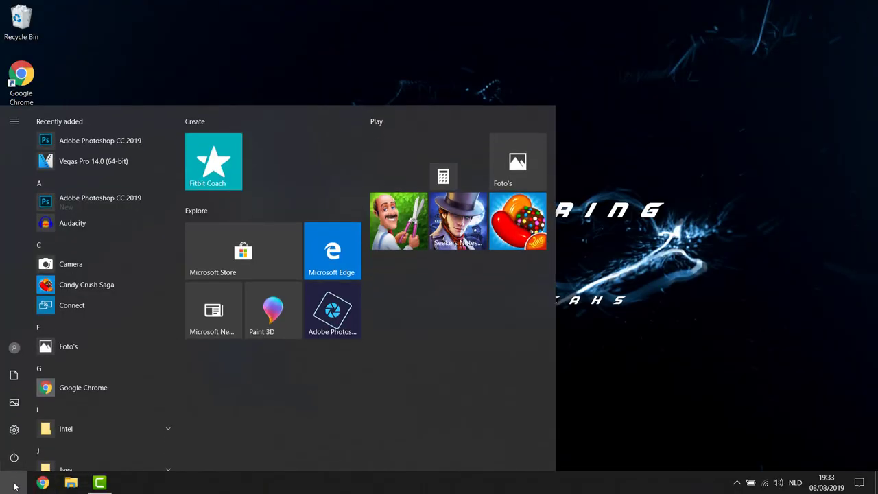
pyautogui.write('notepad')
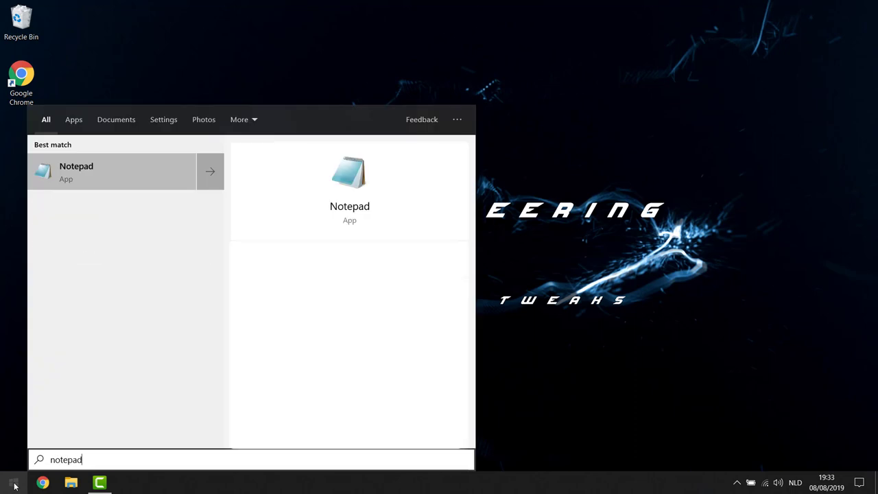
pyautogui.click(116, 182)
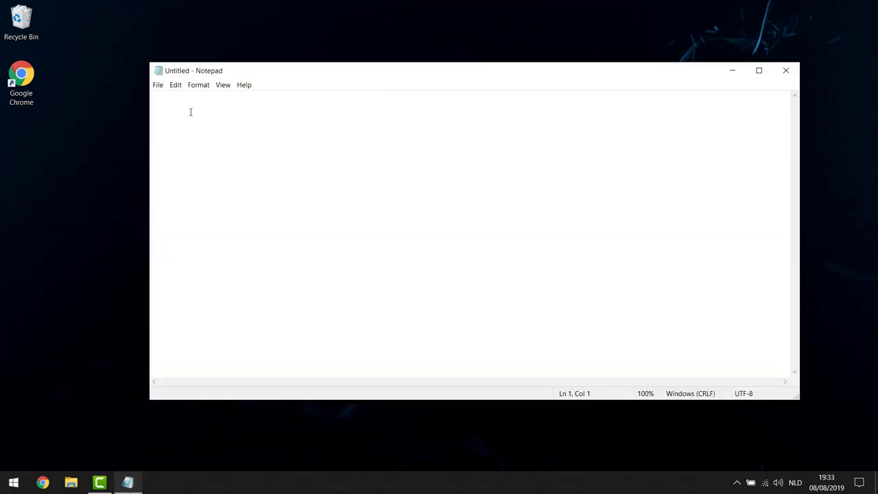
pyautogui.rightClick(188, 109)
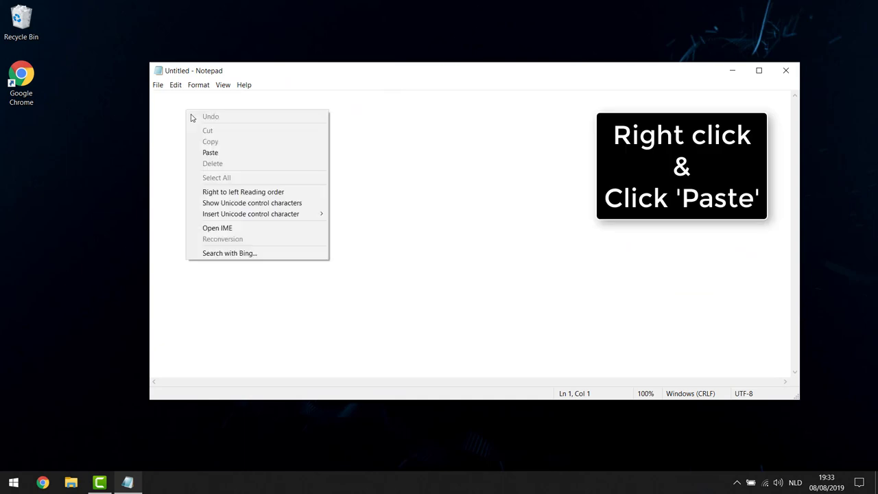
pyautogui.click(221, 154)
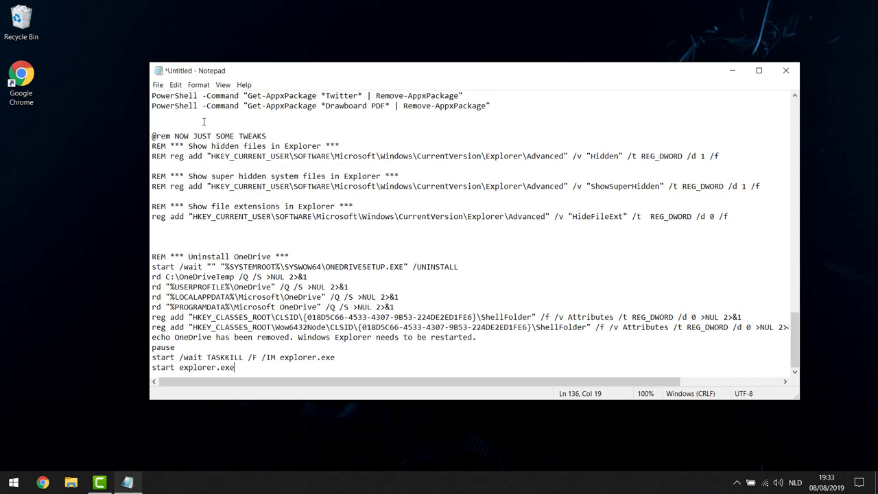
# - Save the script to the Desktop as "pc engineering.bat" and close Notepad
pyautogui.click(159, 85)
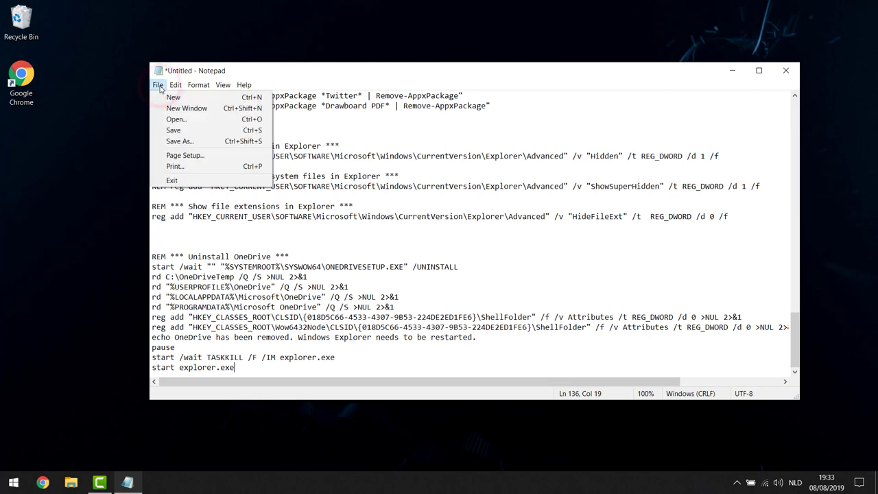
pyautogui.click(179, 142)
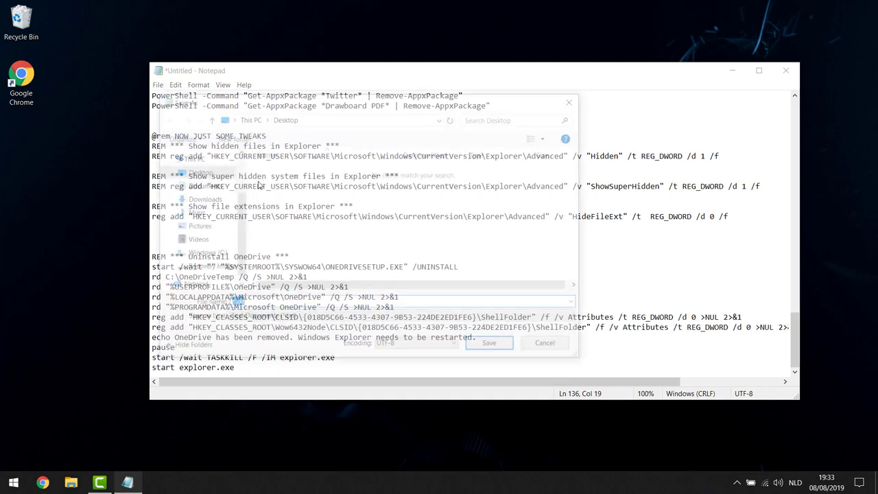
pyautogui.click(229, 303)
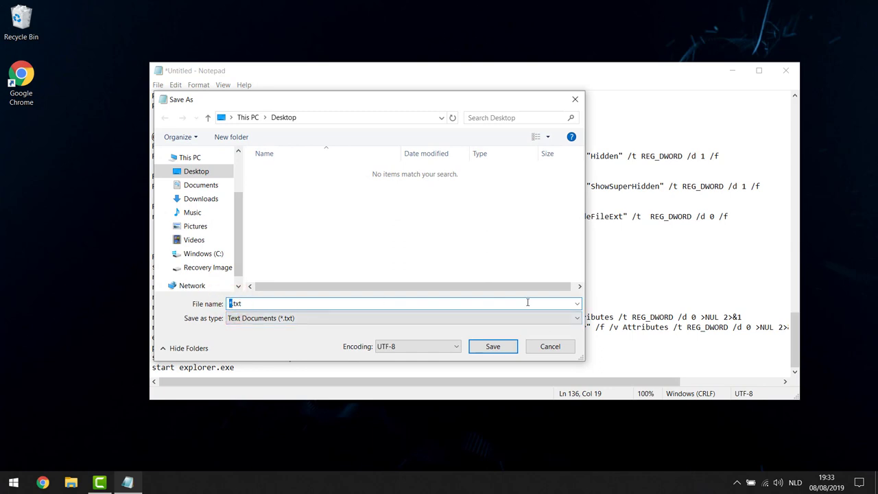
pyautogui.press('Delete')
pyautogui.write('pc engineering')
pyautogui.press('Right')
pyautogui.press('Right')
pyautogui.press('Right')
pyautogui.press('Right')
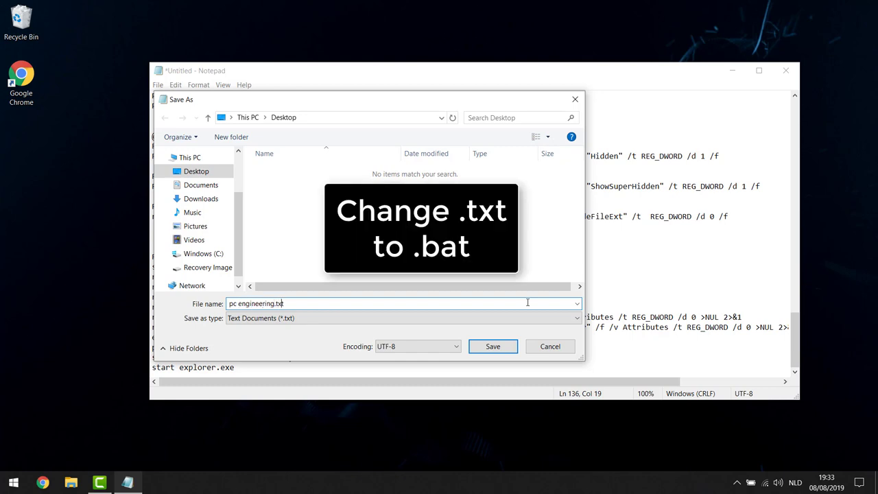
pyautogui.press('BackSpace')
pyautogui.press('BackSpace')
pyautogui.press('BackSpace')
pyautogui.write('bat')
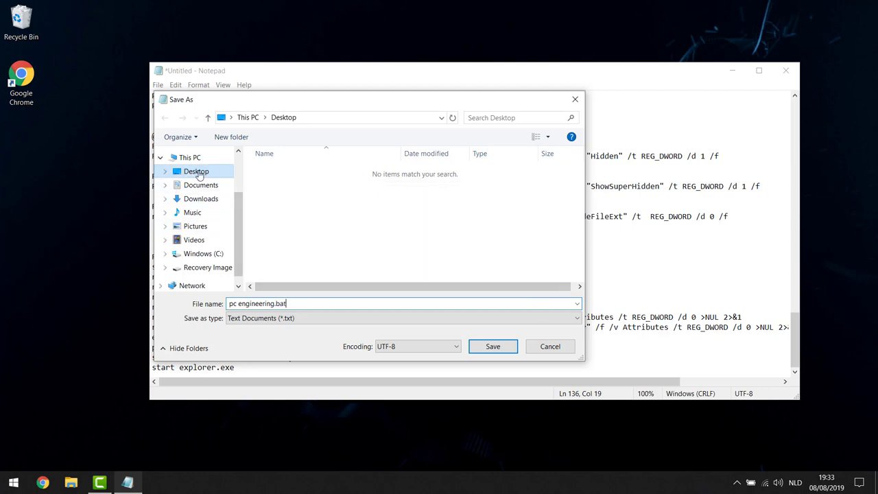
pyautogui.click(493, 346)
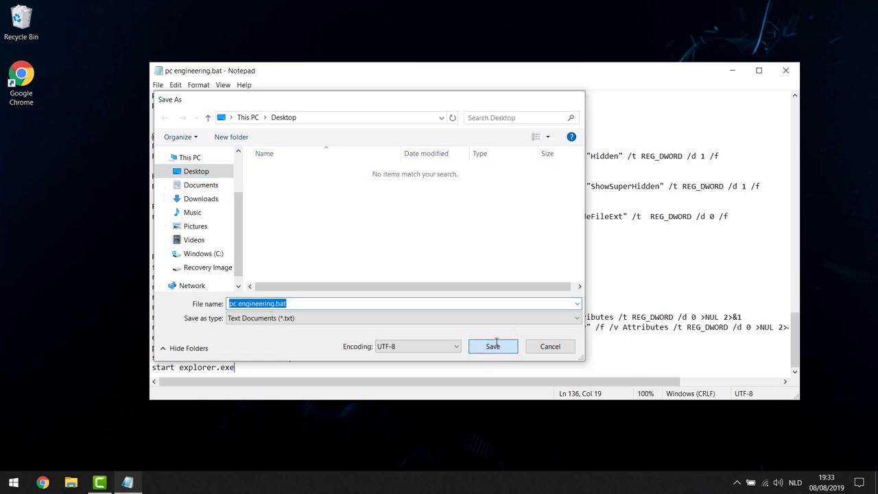
pyautogui.click(786, 70)
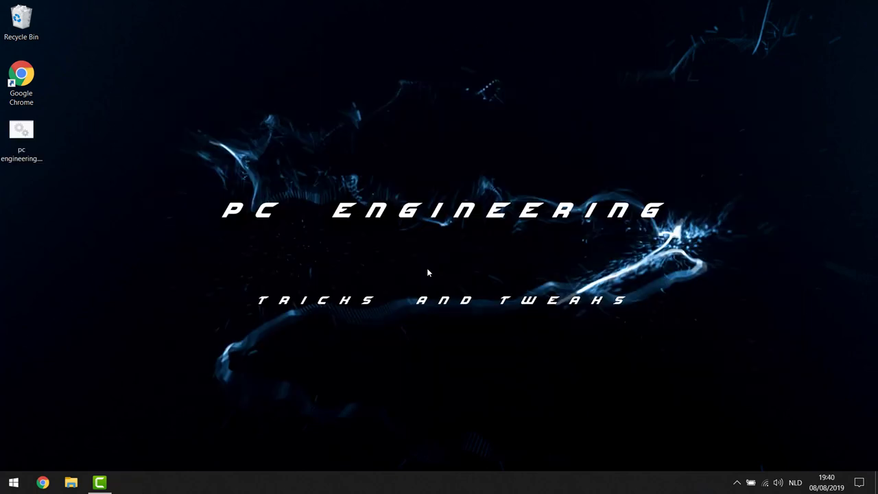
# - Run the pc engineering.bat file on the desktop as administrator and close its command window at the pause after OneDrive removal
pyautogui.click(30, 146)
pyautogui.rightClick(29, 145)
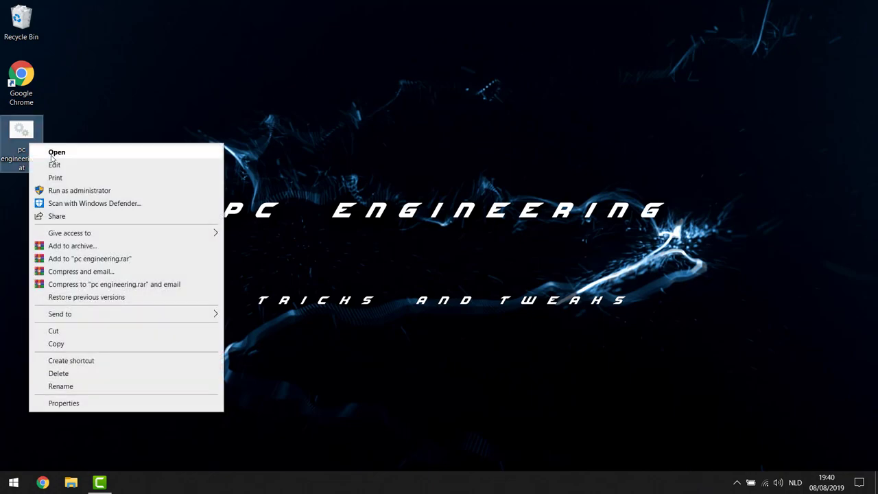
pyautogui.click(69, 191)
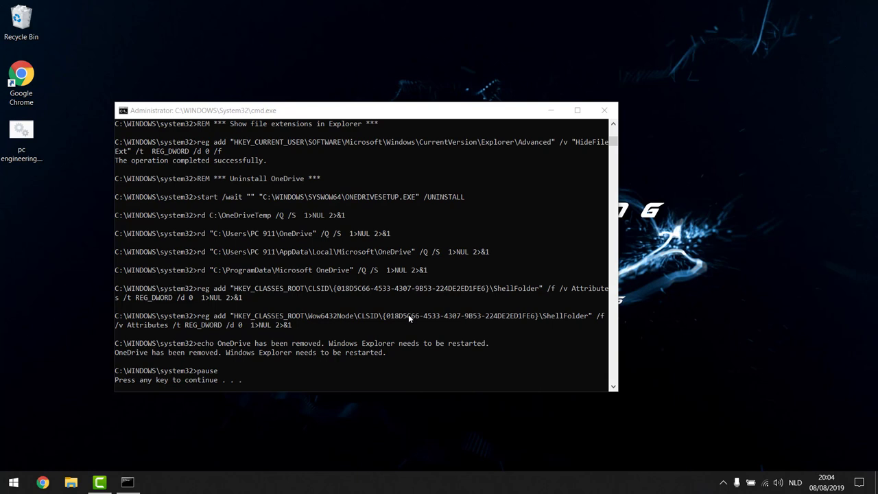
pyautogui.click(606, 111)
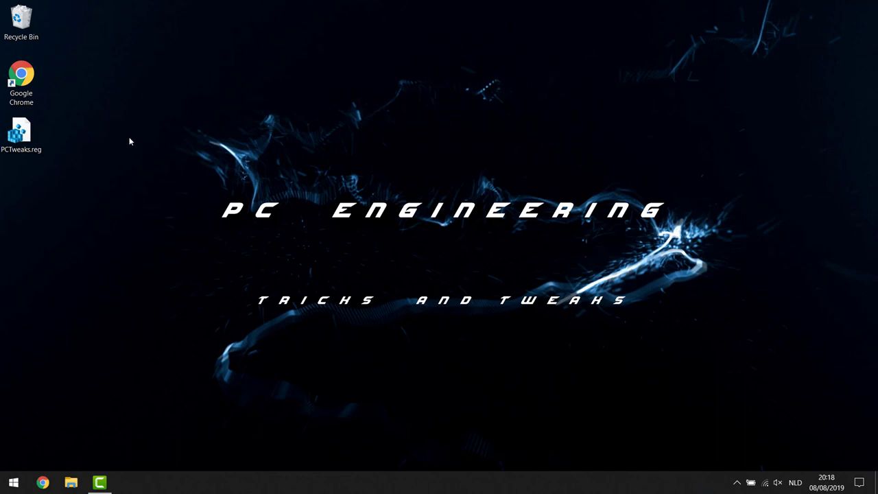
# - Merge PCTweaks.reg from the desktop into the registry, accepting the warning and dismissing the completion message
pyautogui.click(30, 144)
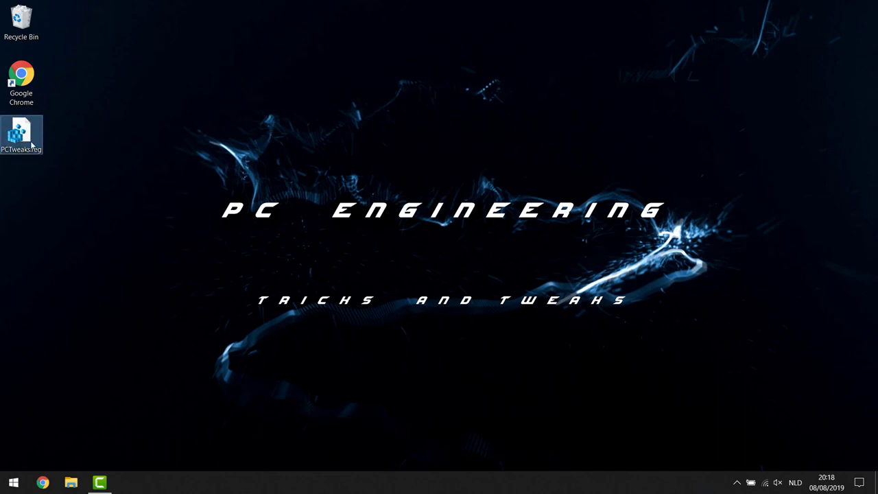
pyautogui.rightClick(25, 138)
pyautogui.click(78, 147)
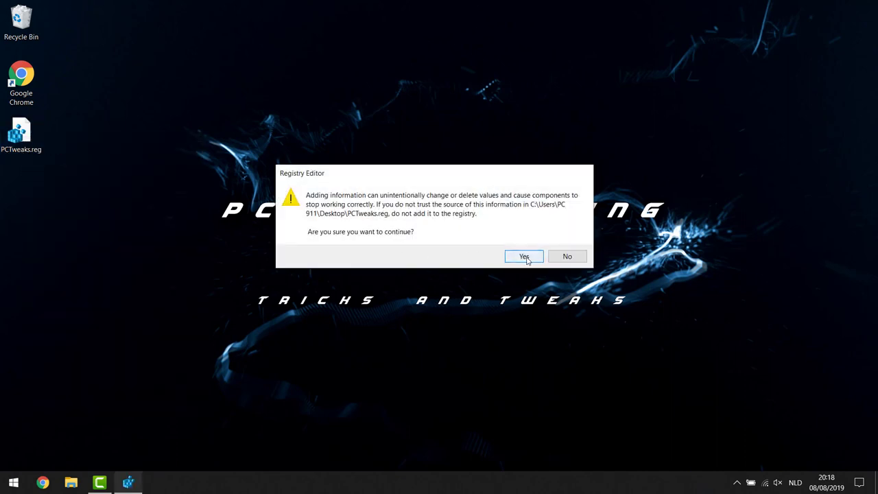
pyautogui.click(524, 257)
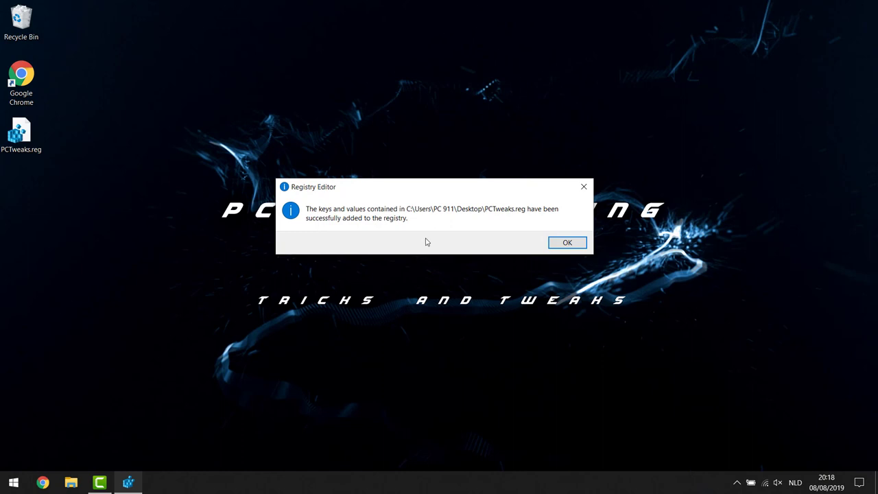
pyautogui.click(573, 243)
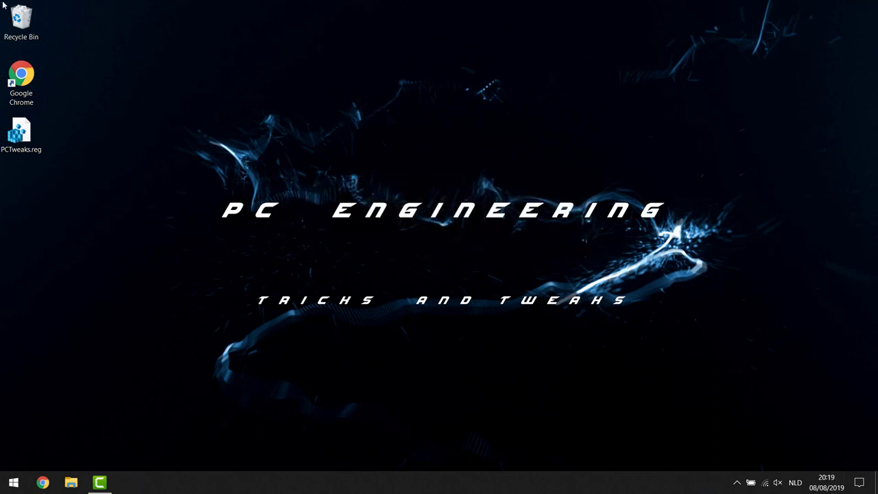
# - Empty the Recycle Bin on the desktop and confirm the permanent deletion
pyautogui.click(23, 26)
pyautogui.rightClick(24, 26)
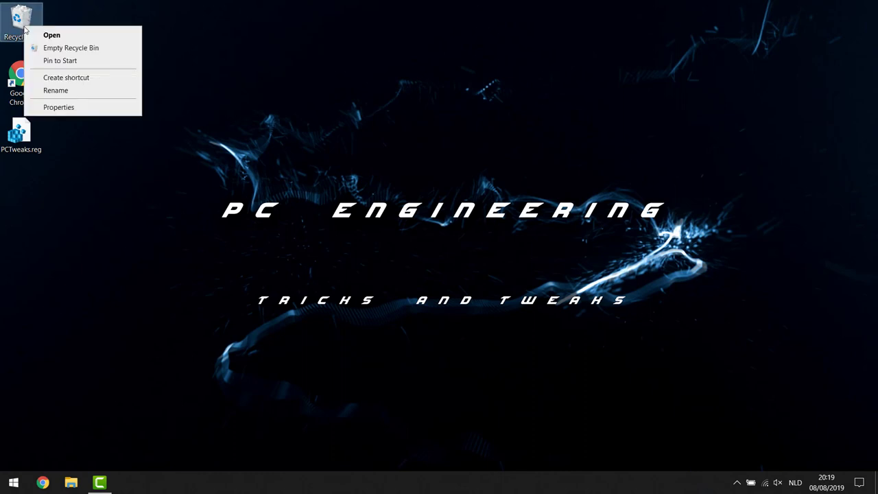
pyautogui.click(56, 50)
pyautogui.click(474, 250)
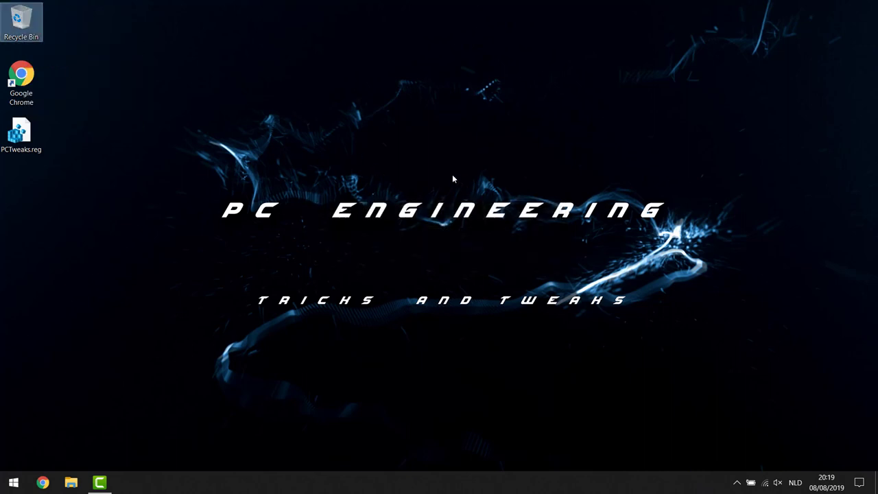